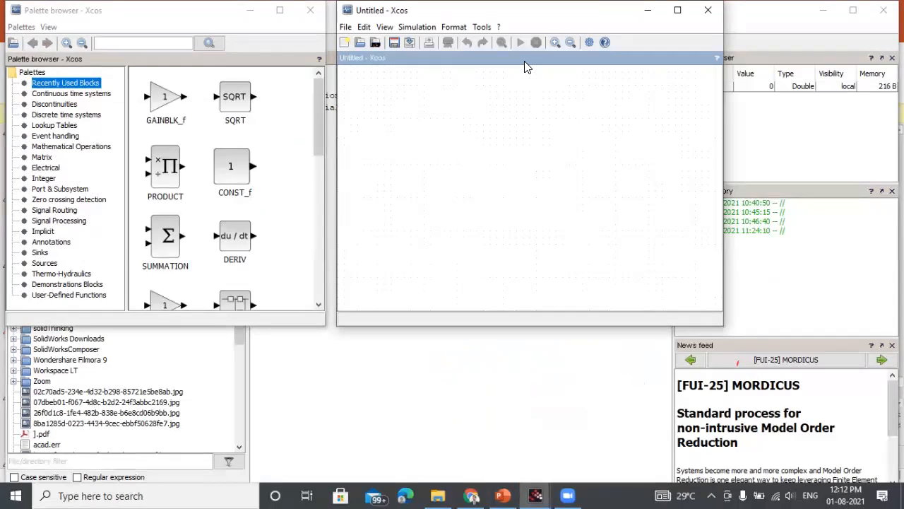
Arrange the palette browser and the untitled diagram window side by side across the screen.
left_click(524, 9)
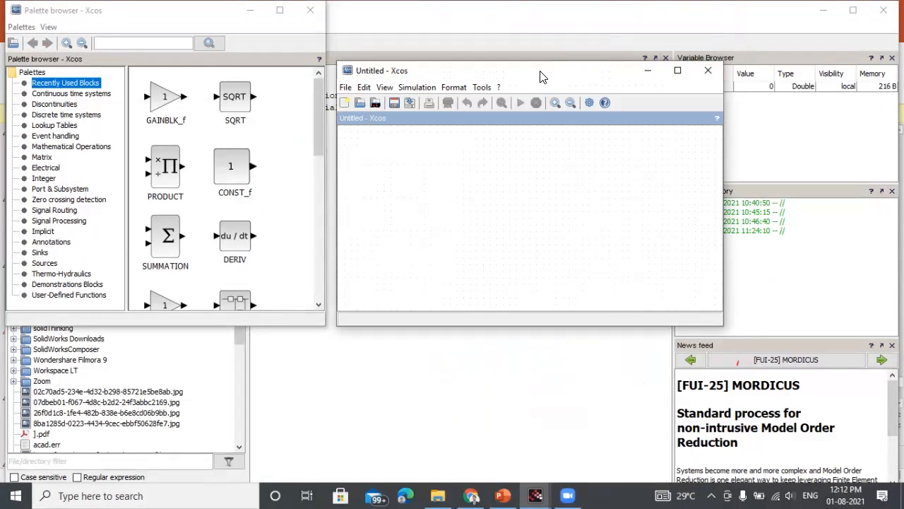
key("super+Right")
left_click(112, 101)
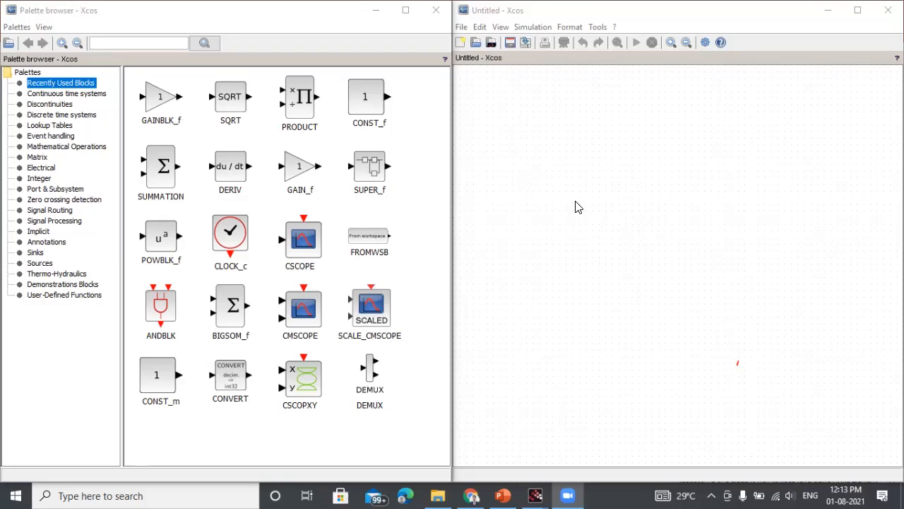
Place a CONST_f block from the Sources palette in the empty diagram.
left_click(38, 264)
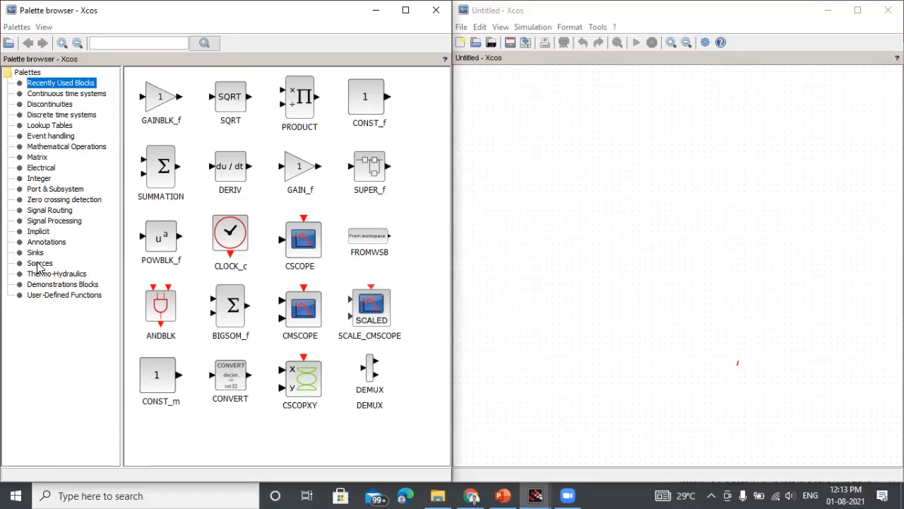
left_click(38, 264)
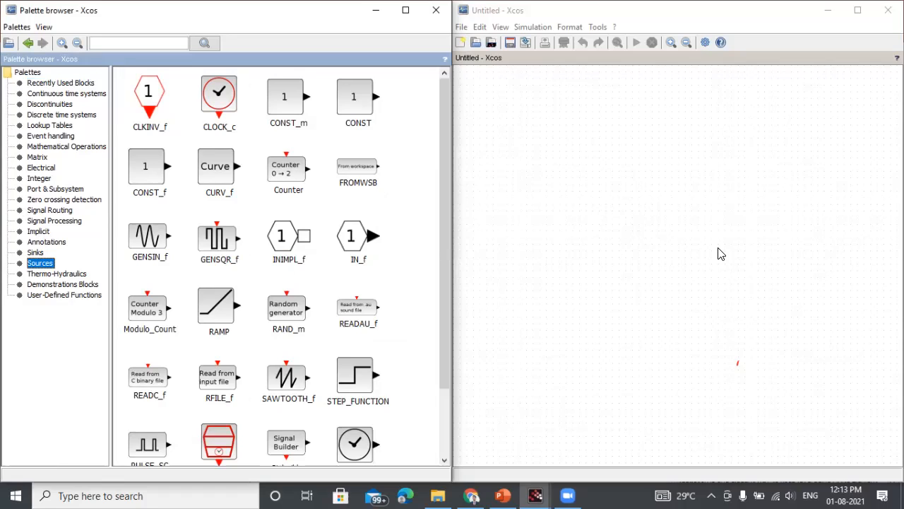
left_click(149, 177)
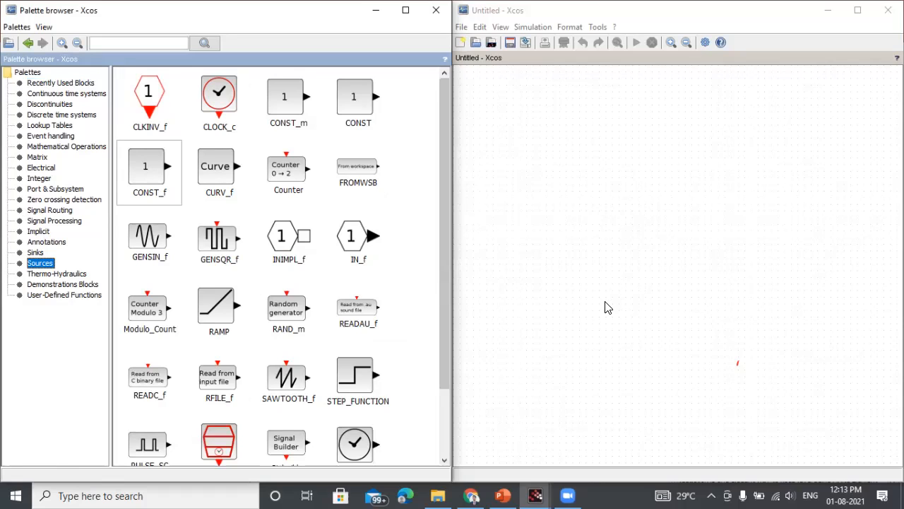
left_click_drag(157, 176, 520, 277)
left_click(626, 316)
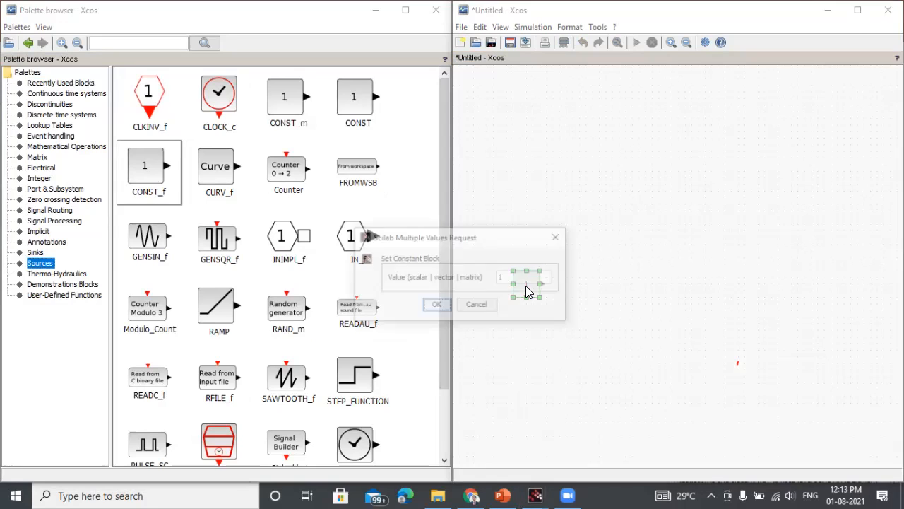
Set the constant block's value to 10 and move the block slightly up and to the left.
left_click(524, 280)
key("BackSpace")
type("10")
key("Return")
left_click(610, 305)
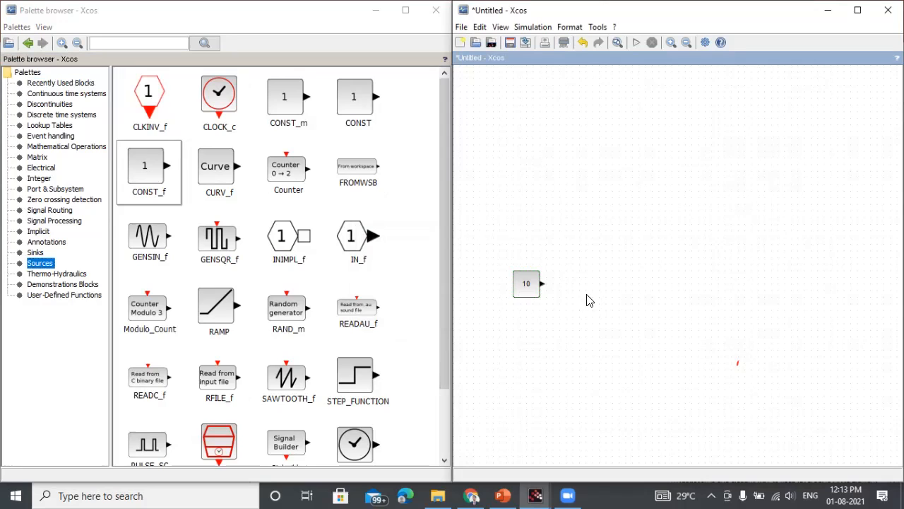
left_click_drag(527, 286, 507, 260)
left_click(558, 282)
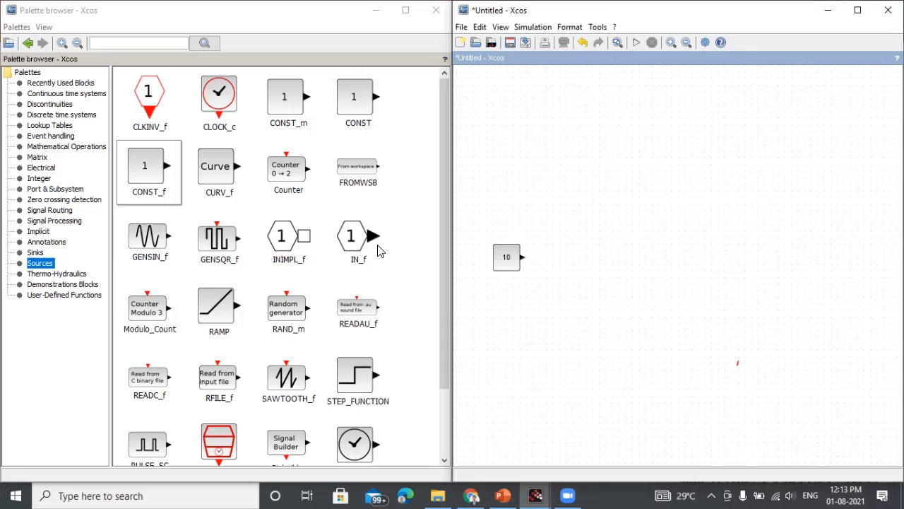
Place a SUMMATION block from Mathematical Operations beside the constant and link the constant's output to its plus input.
left_click(68, 146)
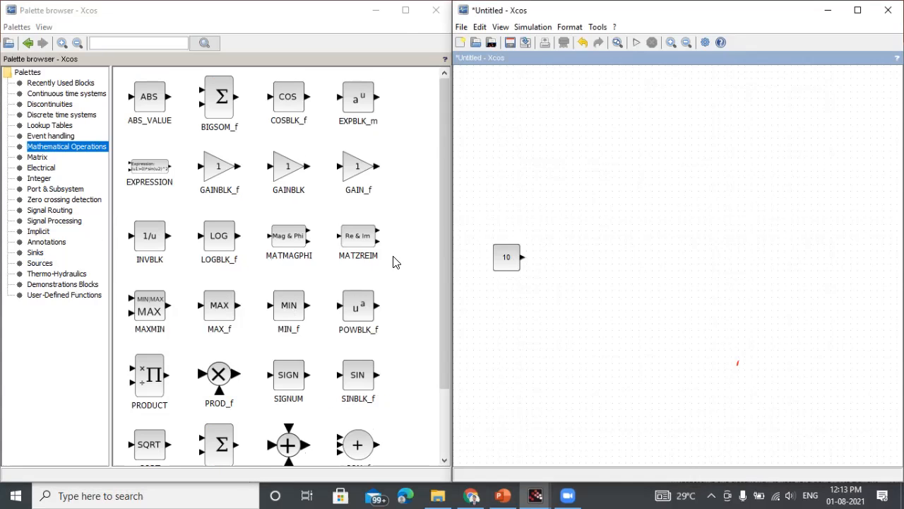
scroll(392, 263, "down", 3)
scroll(406, 354, "up", 3)
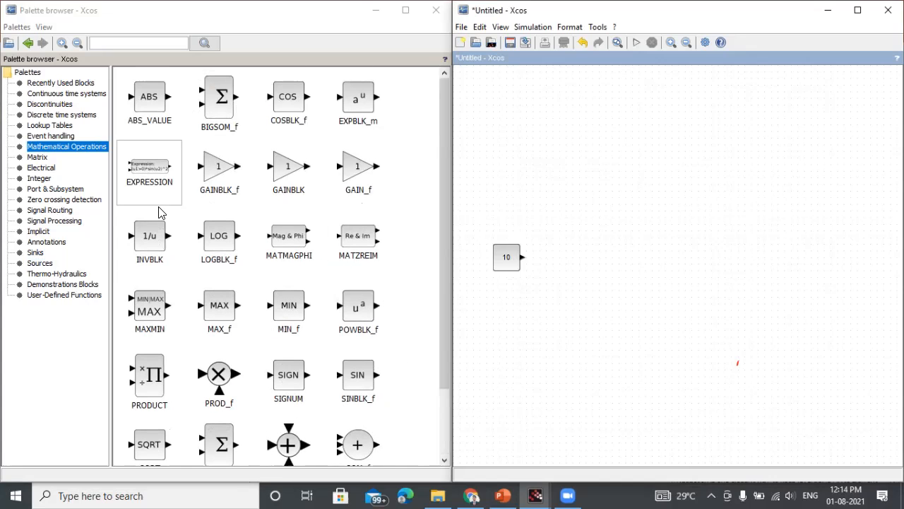
scroll(369, 250, "down", 3)
scroll(390, 298, "down", 1)
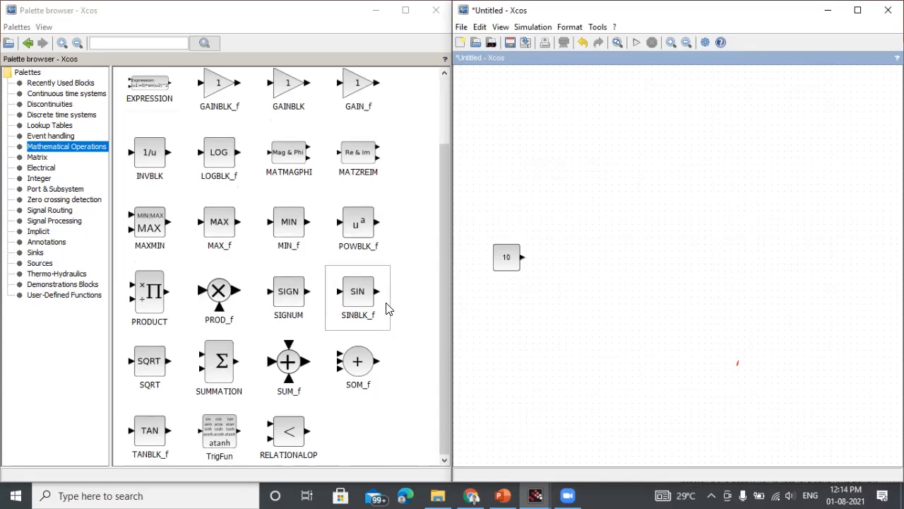
left_click_drag(216, 365, 584, 268)
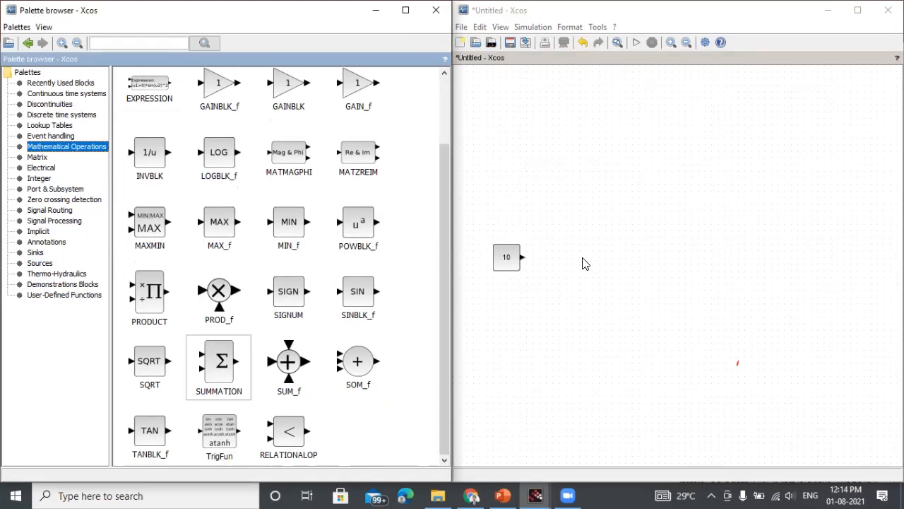
left_click_drag(218, 368, 579, 255)
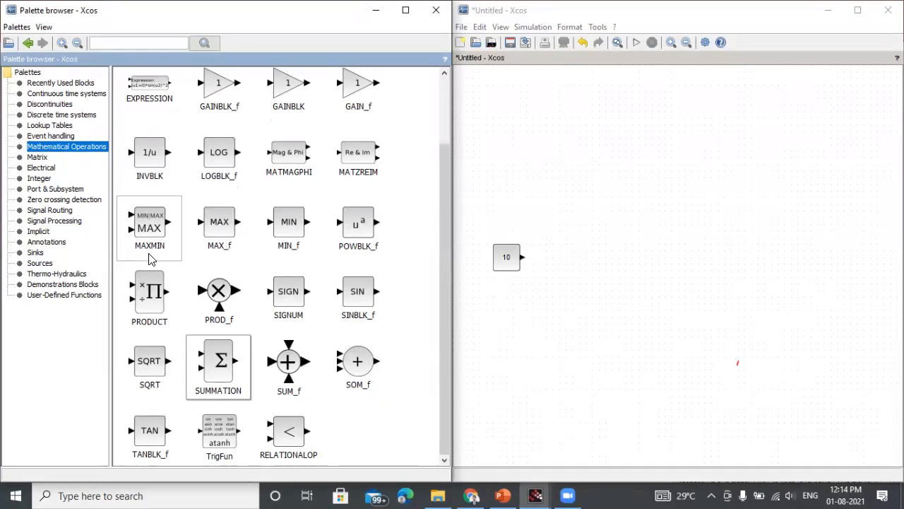
left_click_drag(231, 376, 573, 264)
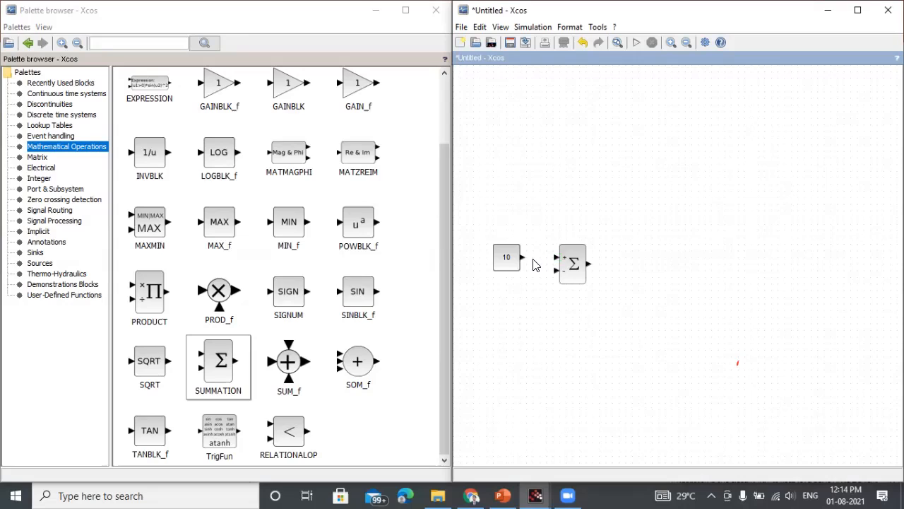
left_click_drag(523, 258, 556, 257)
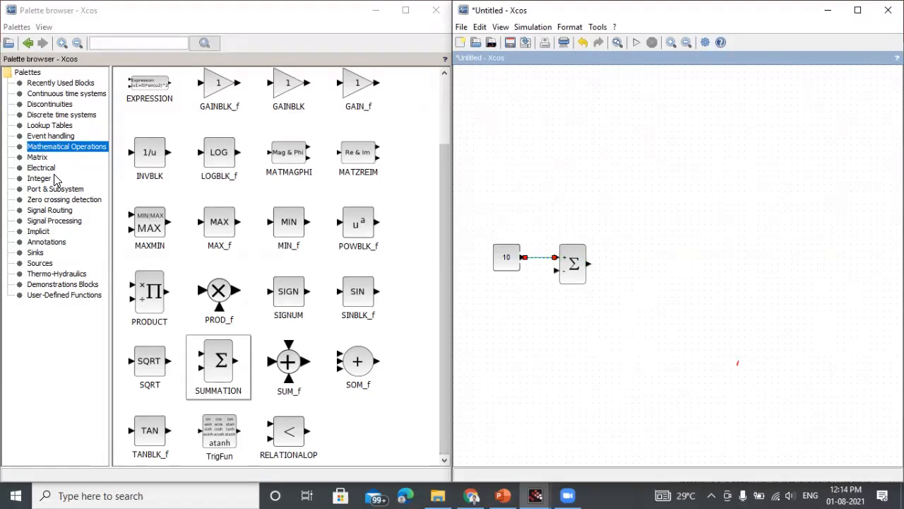
Place a SUPER_f block from Port & Subsystem after the summation block and connect it to the summation's output.
left_click(36, 189)
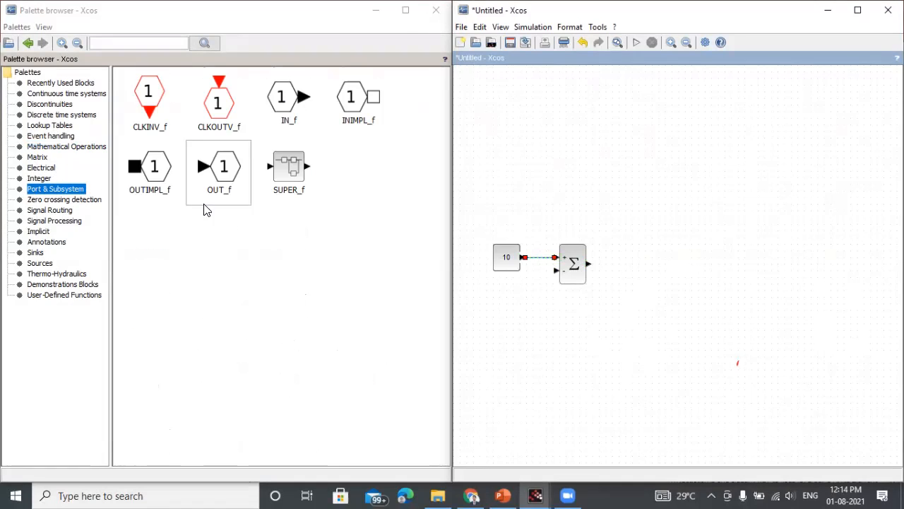
mouse_move(288, 173)
left_mouse_down()
mouse_move(402, 287)
mouse_move(624, 257)
mouse_move(629, 267)
mouse_move(599, 271)
mouse_move(616, 264)
left_mouse_up()
left_click(706, 281)
left_click(633, 263)
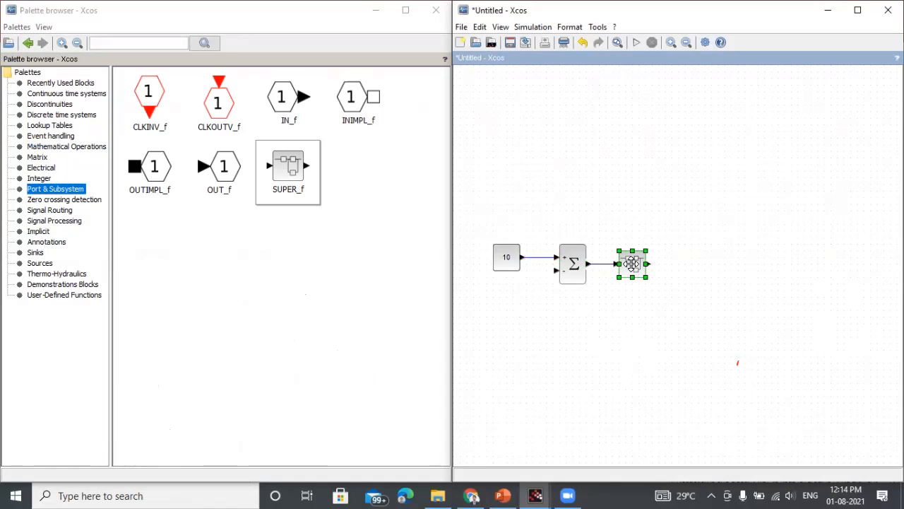
Open the superblock's inner diagram, move its input and output ports together toward the middle, and close it.
double_click(631, 265)
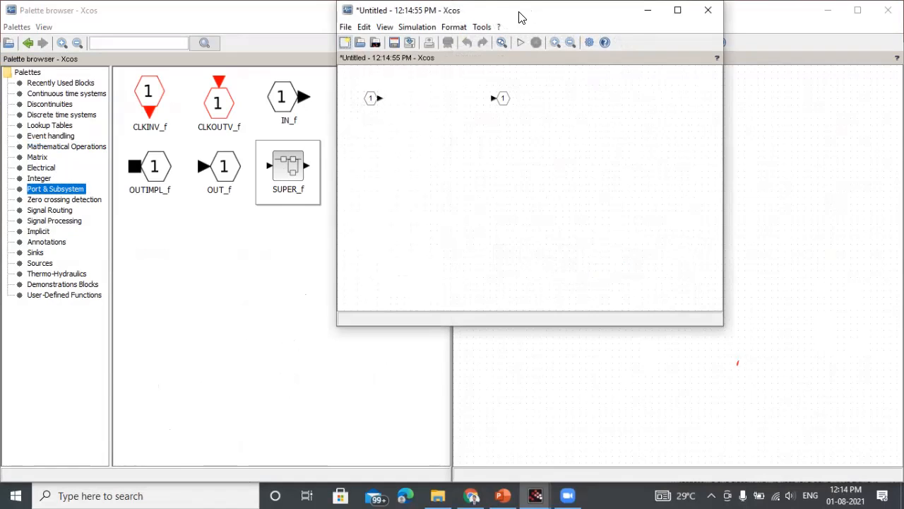
left_click_drag(519, 17, 279, 62)
left_click_drag(304, 177, 102, 119)
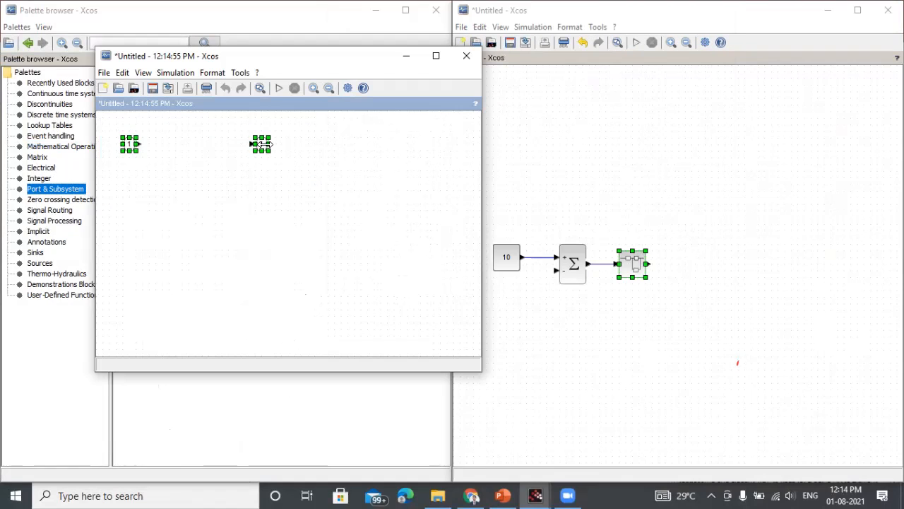
left_click_drag(261, 144, 360, 210)
left_click(396, 262)
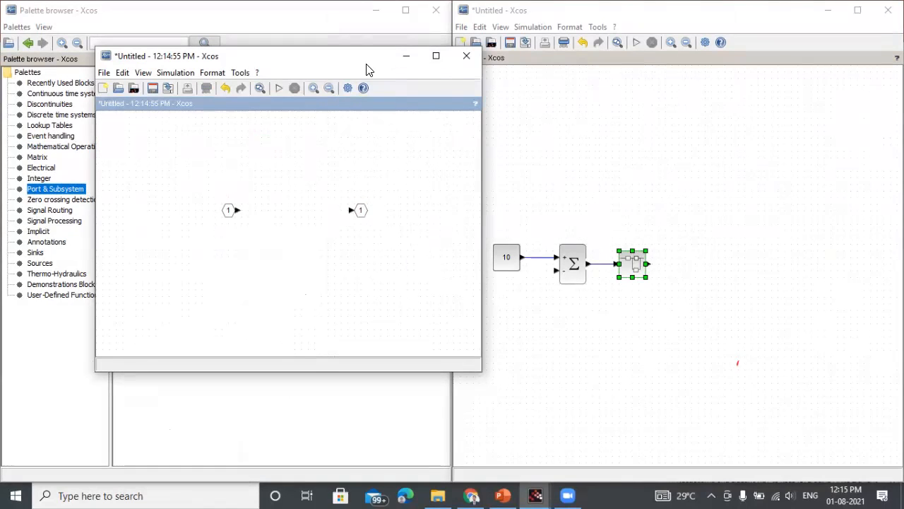
left_click(466, 55)
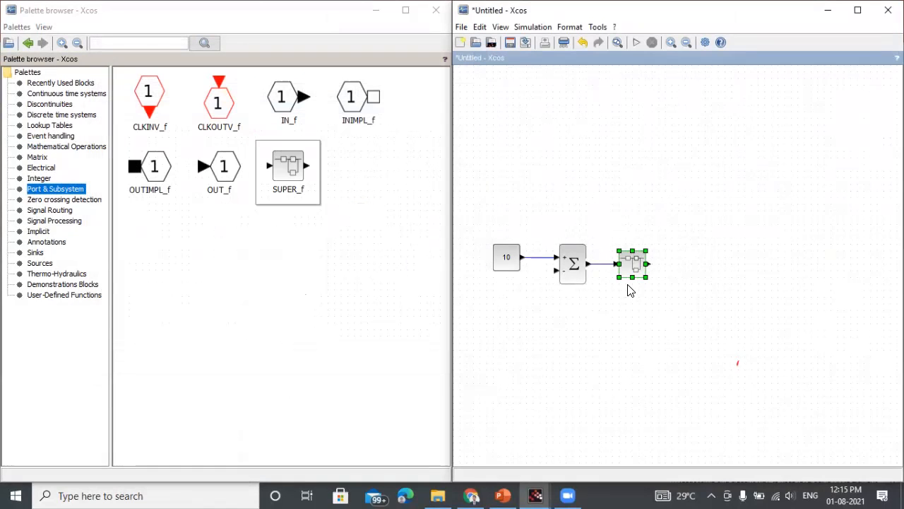
Label the superblock "PID" with text beneath it.
left_click(642, 294)
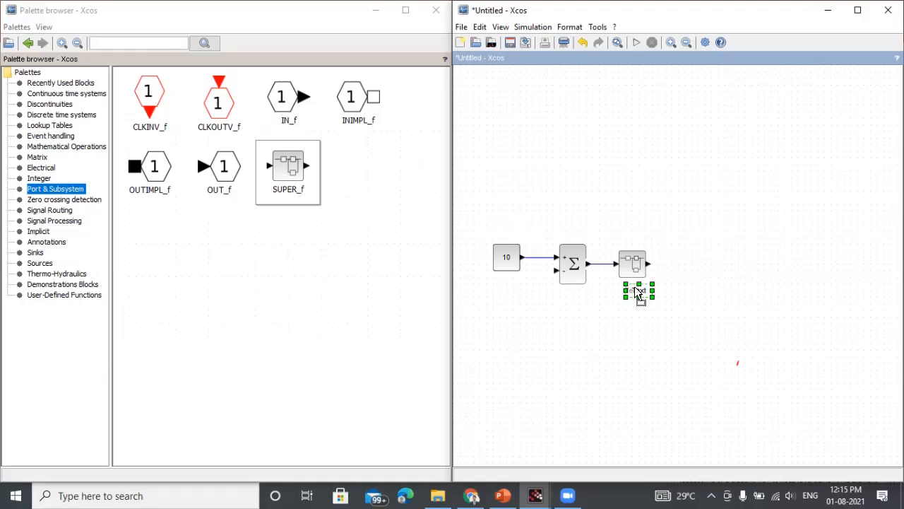
double_click(635, 289)
key("BackSpace")
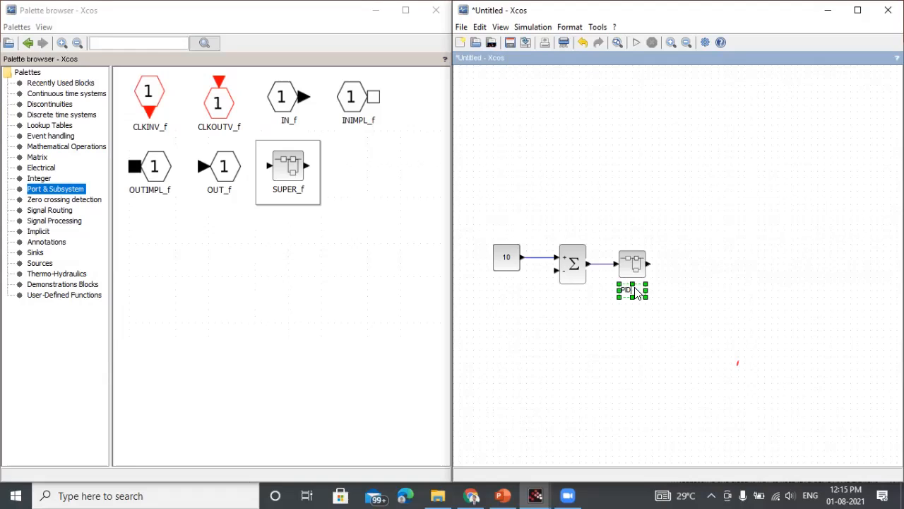
left_click(643, 332)
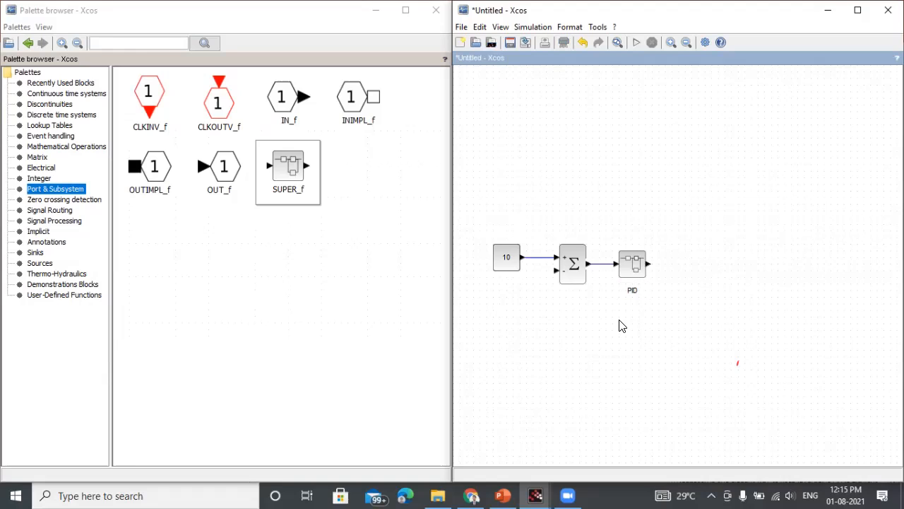
Place a second SUPER_f block after the PID block and connect it to the PID output.
left_click_drag(296, 172, 706, 273)
left_click(714, 313)
mouse_move(648, 264)
left_mouse_down()
mouse_move(683, 272)
mouse_move(698, 287)
left_mouse_up()
Label the second superblock "water tank" beneath the block.
double_click(704, 285)
double_click(698, 286)
key("BackSpace")
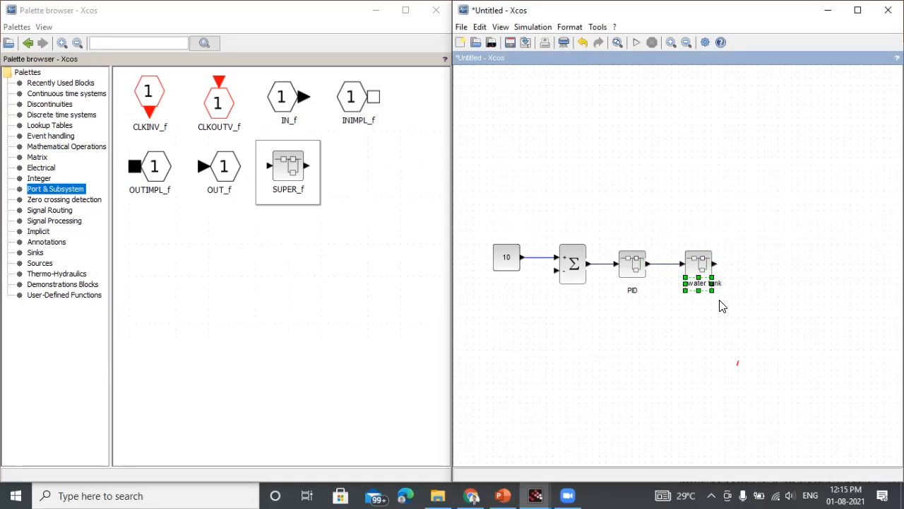
left_click(696, 337)
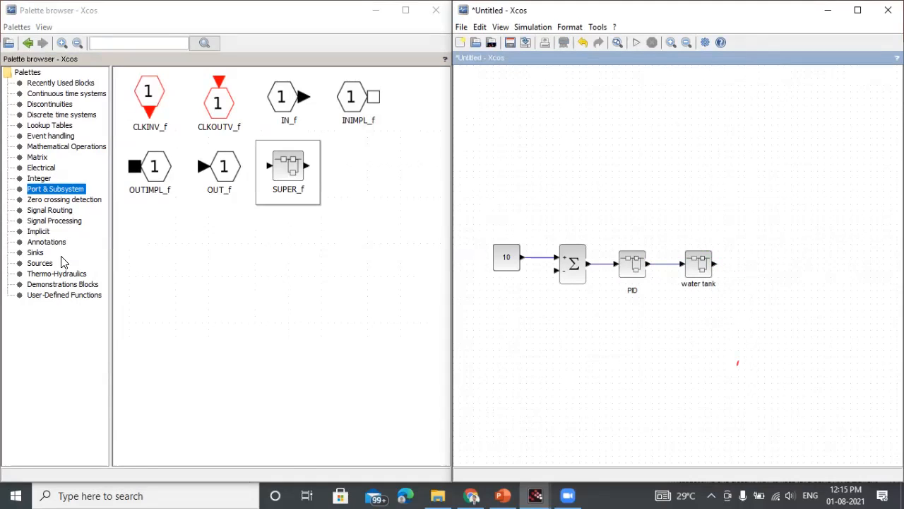
Place a CSCOPE block from the Sinks palette after the water tank block and connect it to the tank's output.
left_click(39, 265)
left_click(35, 252)
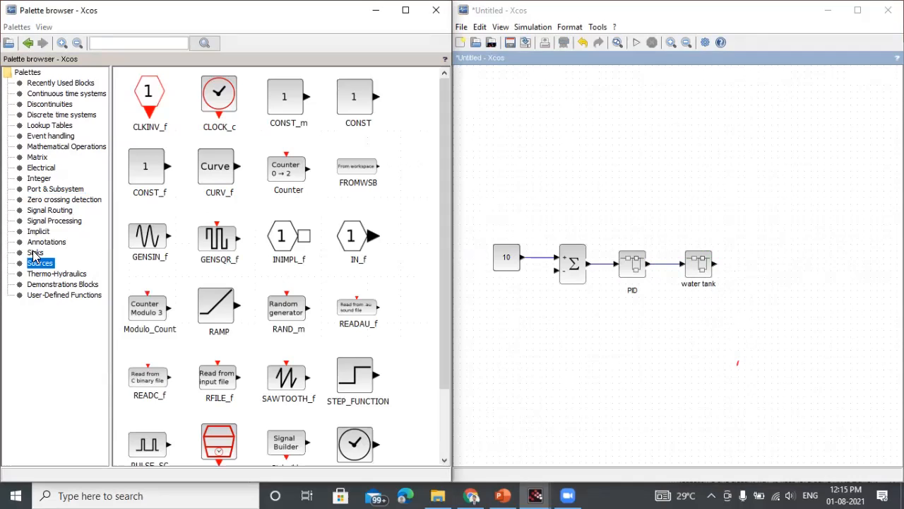
left_click(353, 241)
mouse_move(618, 334)
left_mouse_down()
mouse_move(798, 279)
mouse_move(763, 261)
mouse_move(757, 270)
left_mouse_up()
left_click(773, 304)
left_click(775, 277)
left_click(762, 302)
left_click(765, 262)
left_click(768, 303)
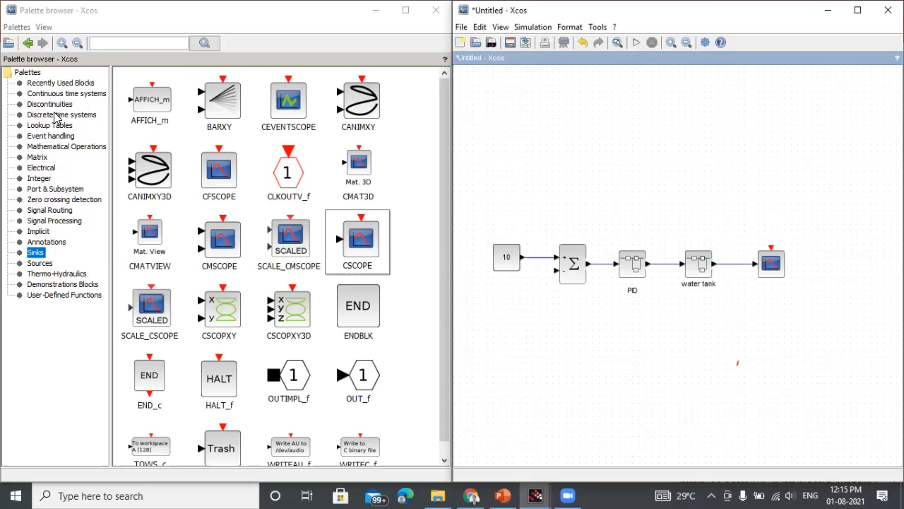
Place a CLOCK_c block from Event handling above the scope and connect it to the scope's event input.
left_click(46, 138)
left_click_drag(141, 104, 772, 225)
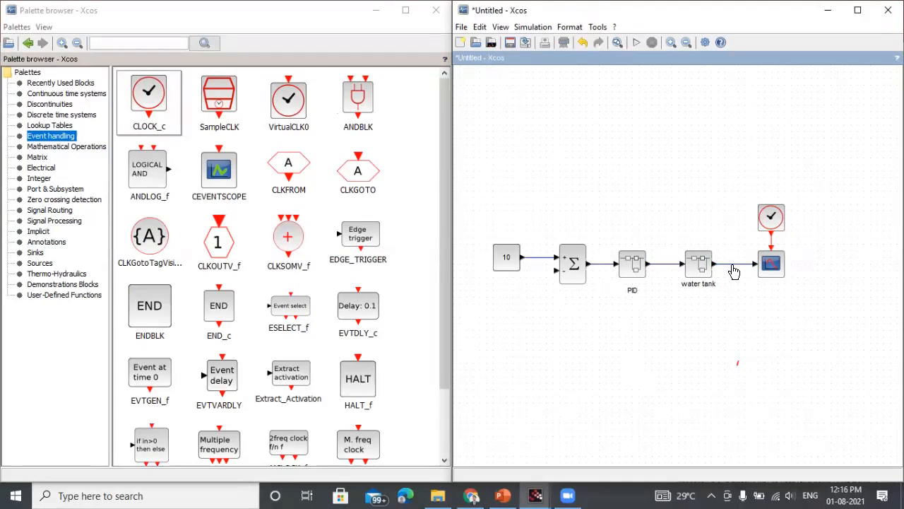
Add a feedback link from the water tank's output line to the summation's minus input, routed horizontally below the blocks.
left_click_drag(733, 268, 552, 290)
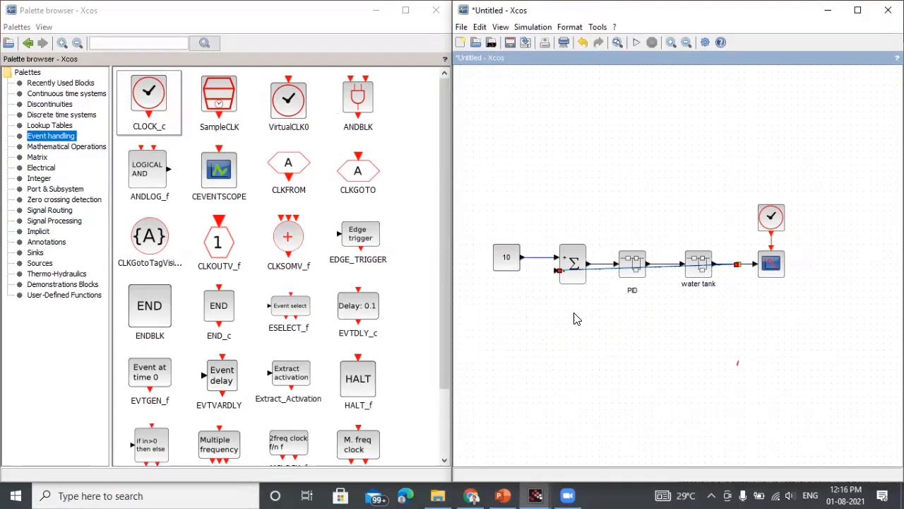
key("h")
left_click(672, 368)
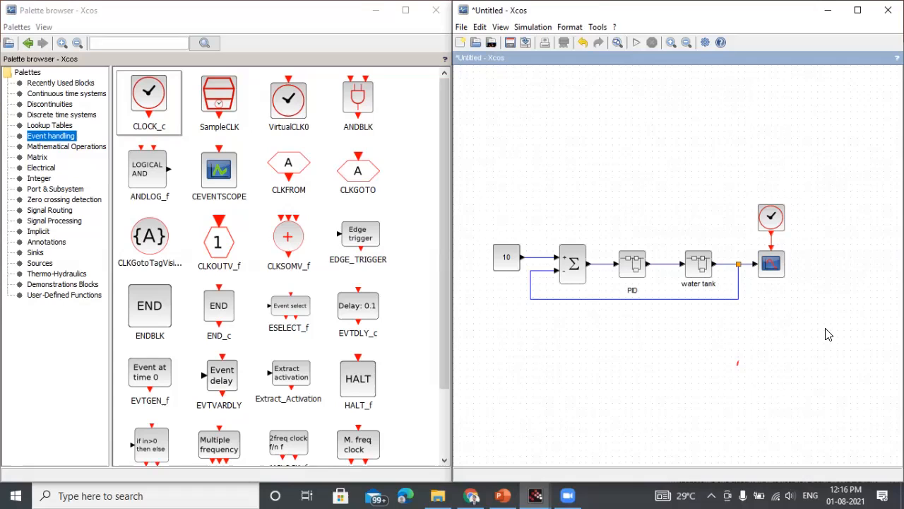
Select the whole block diagram and move it to the right on the canvas.
left_click_drag(822, 336, 452, 158)
left_click_drag(760, 264, 807, 272)
left_click(790, 331)
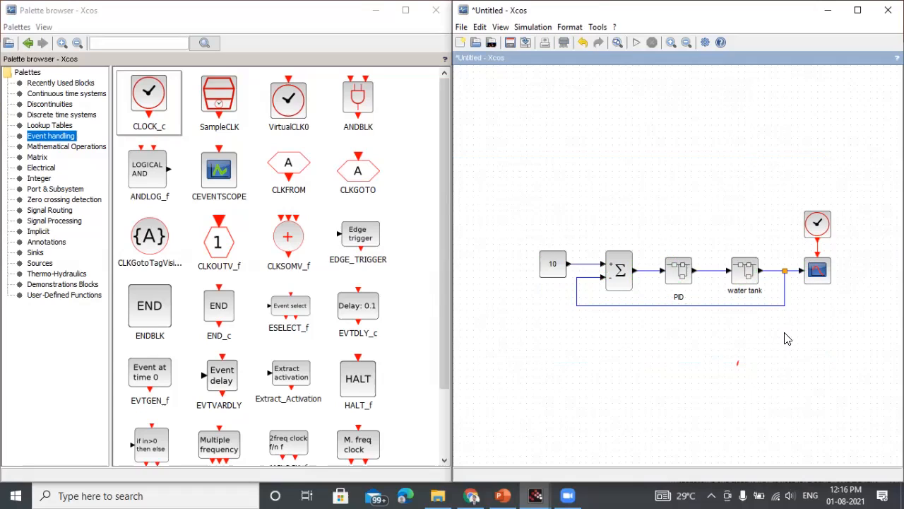
Move the "PID" label up closer to its superblock, level with the "water tank" label.
left_click(678, 295)
mouse_move(679, 295)
left_mouse_down()
mouse_move(684, 301)
mouse_move(679, 288)
left_mouse_up()
left_click(725, 362)
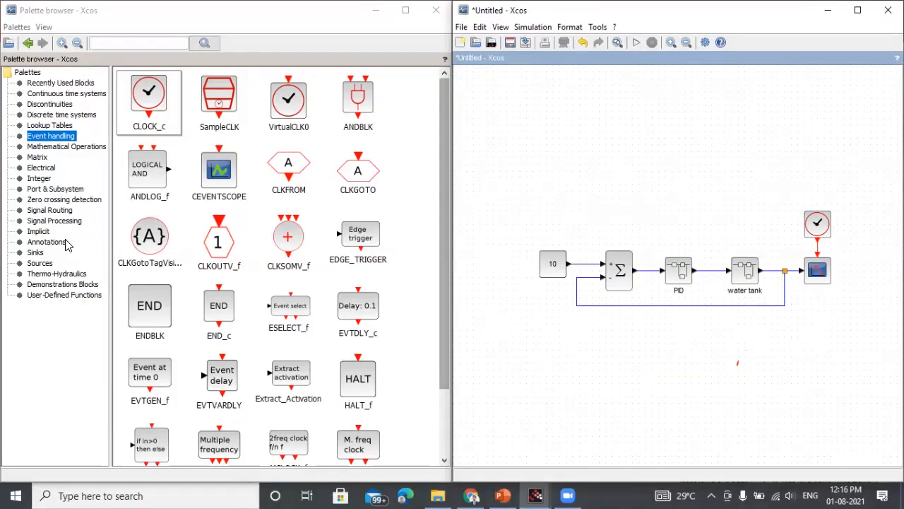
left_click(34, 255)
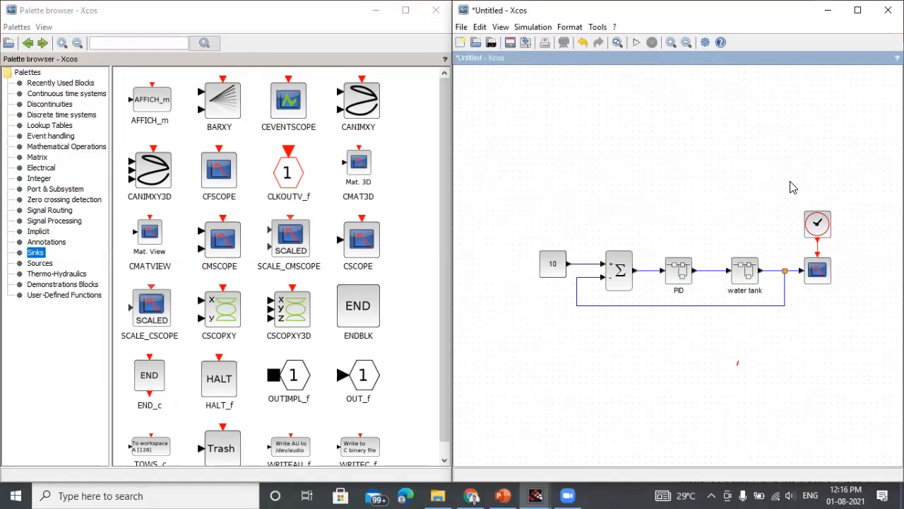
left_click(819, 225)
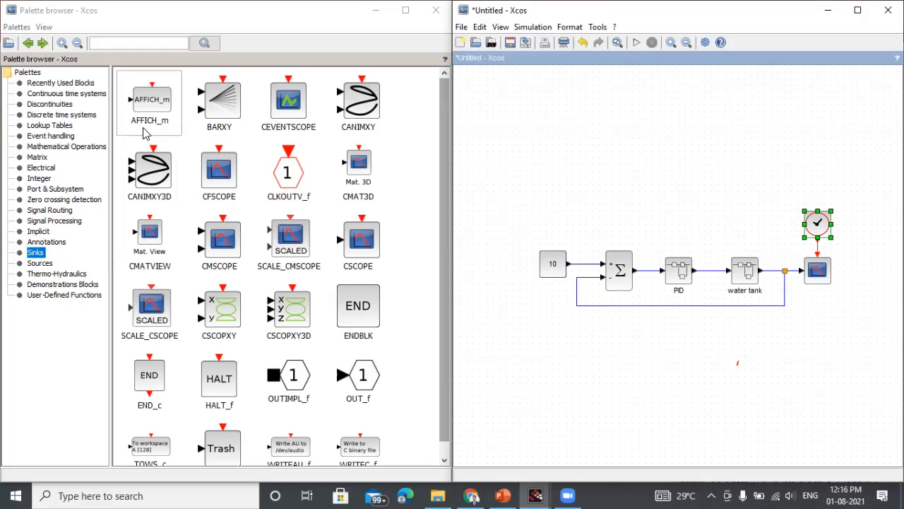
left_click(718, 355)
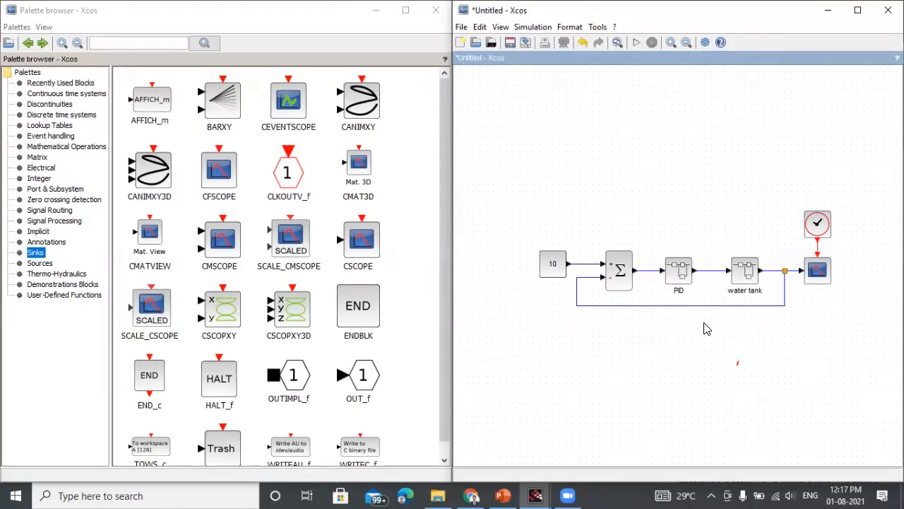
left_click(637, 410)
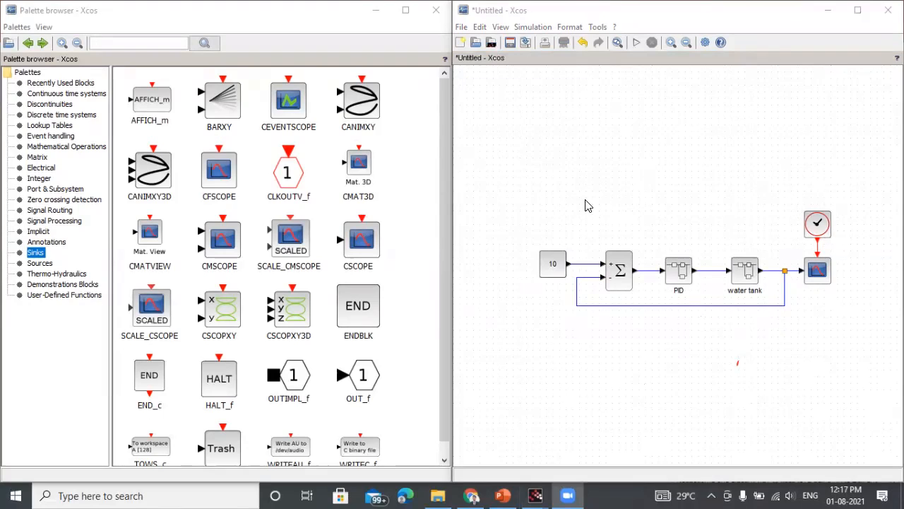
left_click(550, 270)
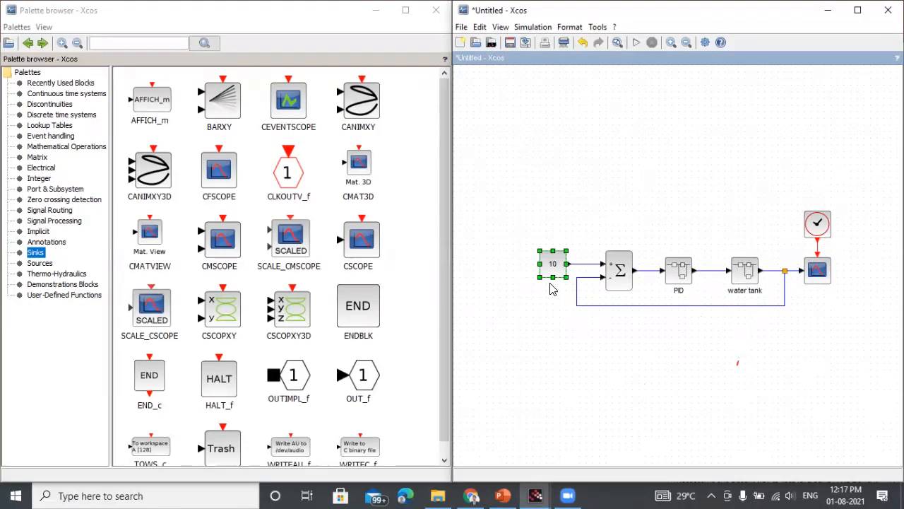
left_click(547, 305)
Label the summation block "error" and position the text directly above the block.
mouse_move(554, 269)
left_click(617, 274)
left_click(616, 303)
left_click_drag(623, 301, 611, 229)
double_click(612, 229)
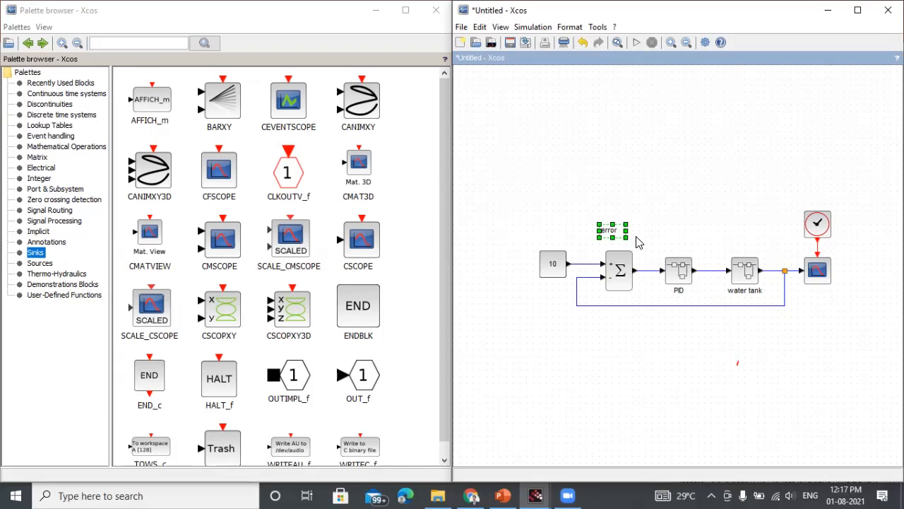
left_click(637, 214)
left_click(617, 235)
left_click_drag(618, 224, 624, 238)
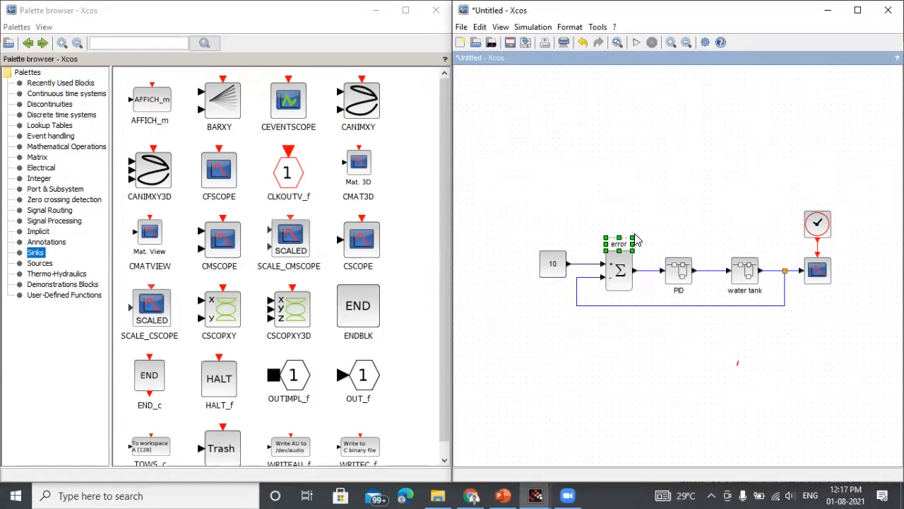
Review the summation block's parameters, the feedback junction, and the PID, water tank and scope blocks.
double_click(619, 271)
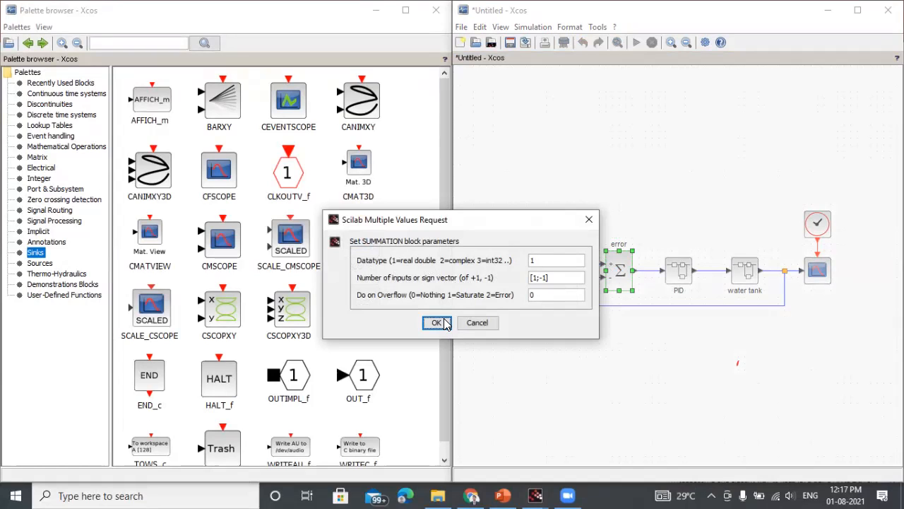
left_click(436, 322)
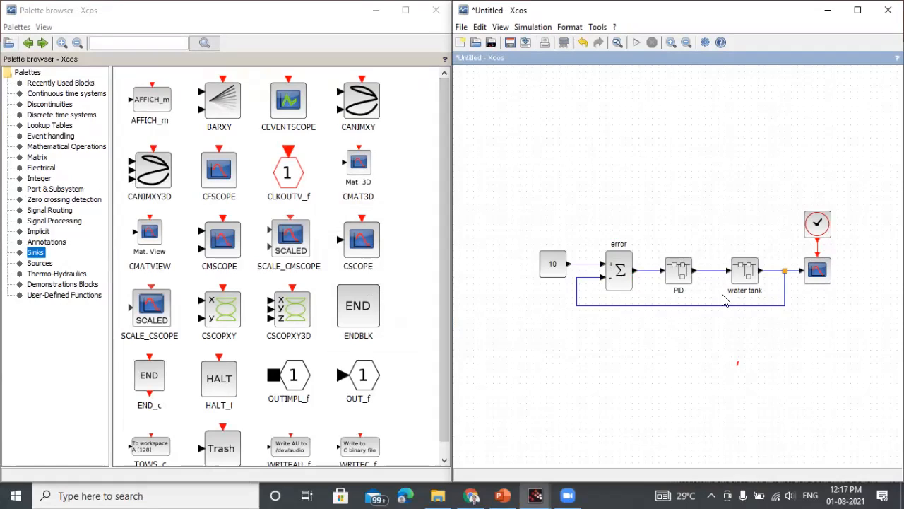
left_click(785, 277)
left_click(736, 314)
left_click(786, 276)
left_click(773, 311)
mouse_move(678, 274)
mouse_move(743, 291)
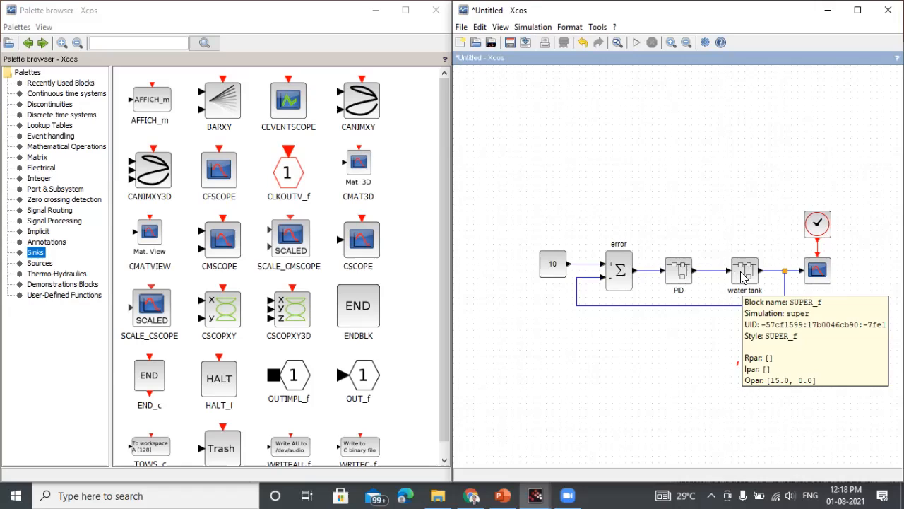
left_click(818, 273)
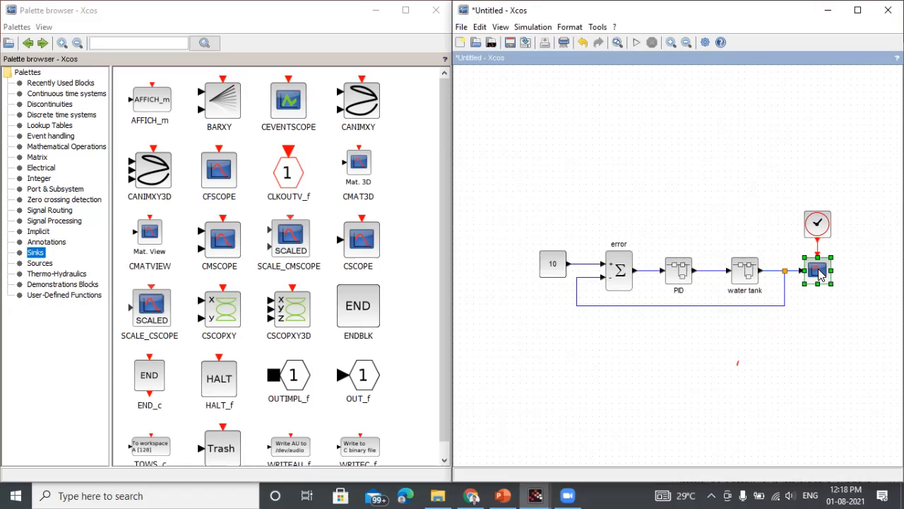
left_click(811, 325)
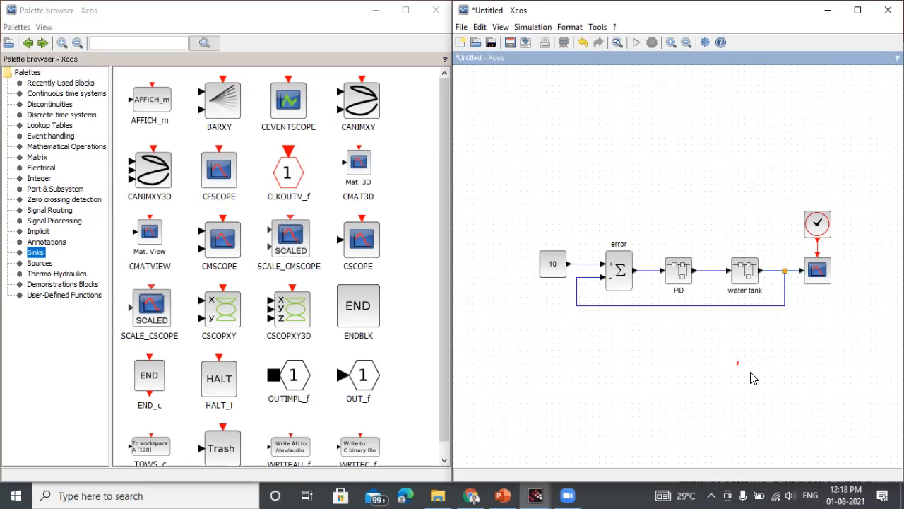
Open the PID superblock beside the palette browser and spread its input and output ports far apart, lower on the canvas.
double_click(680, 273)
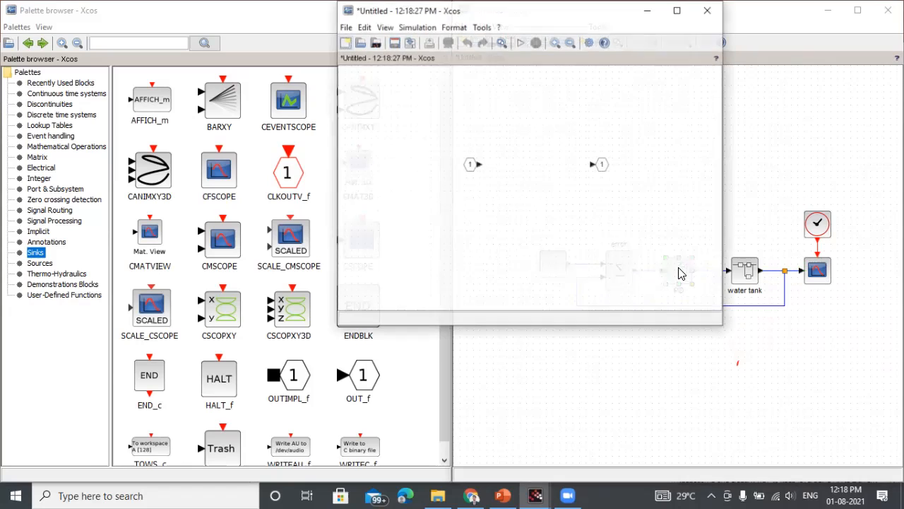
left_click(636, 74)
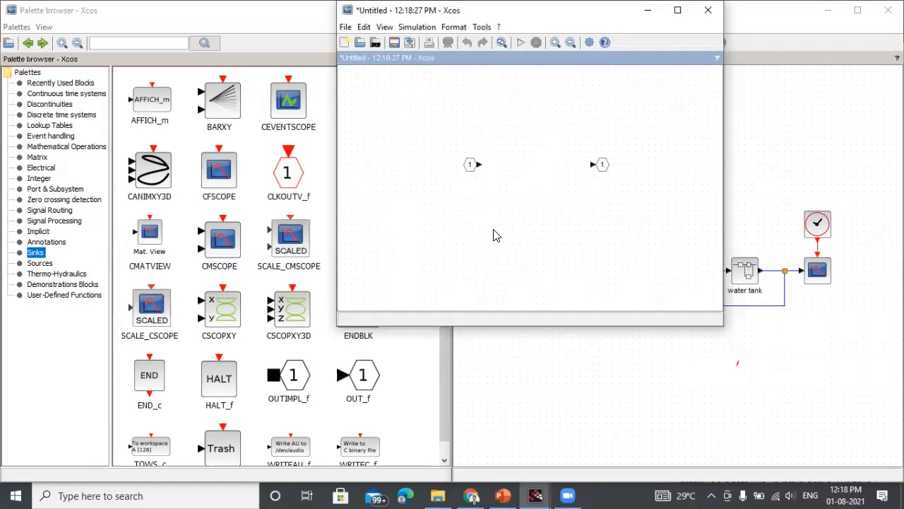
key("super+Right")
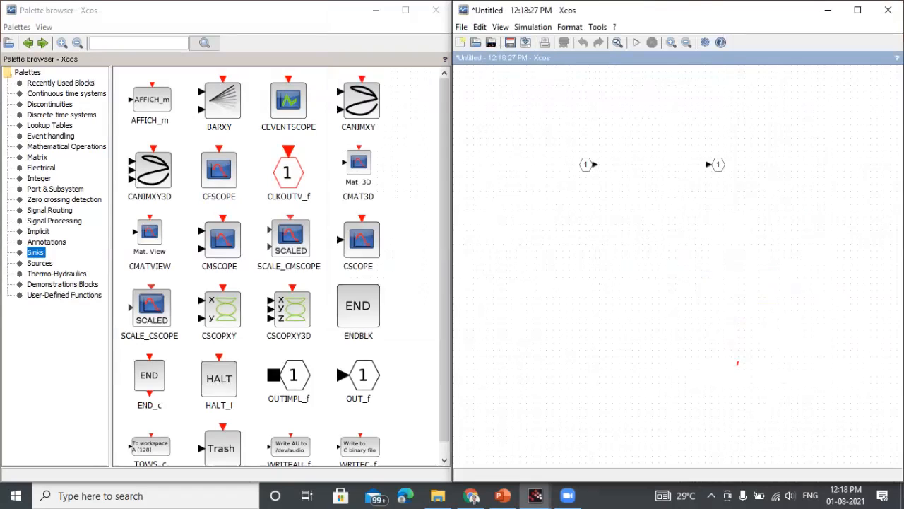
left_click_drag(769, 214, 550, 120)
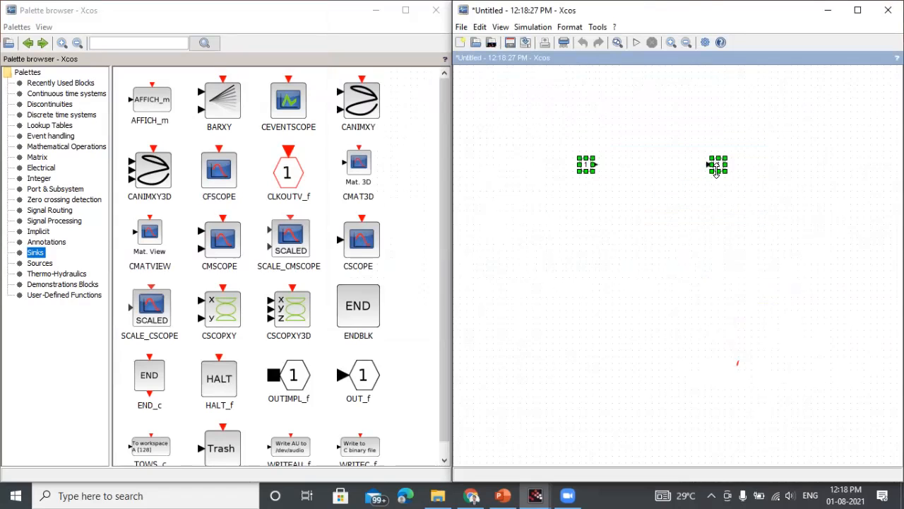
left_click_drag(716, 163, 831, 240)
left_click_drag(599, 218, 527, 244)
left_click(636, 273)
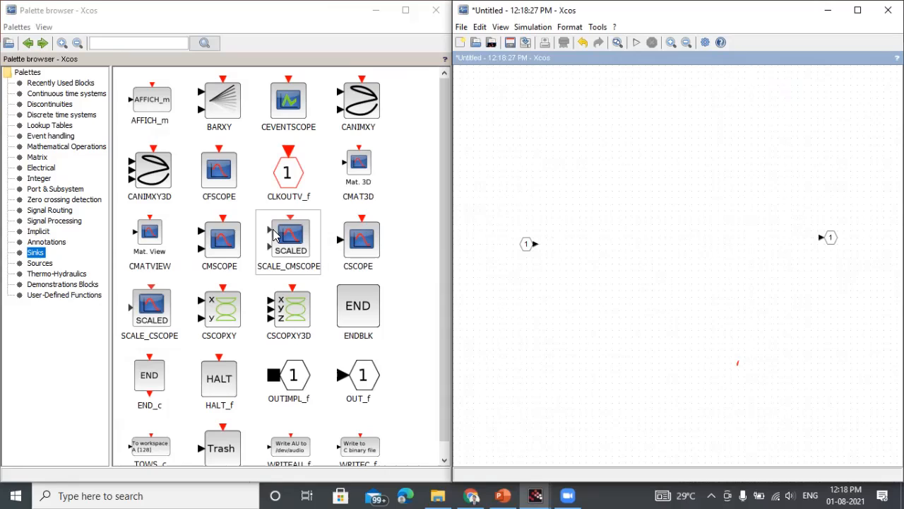
Place three GAIN_f blocks from Mathematical Operations in a vertical stack between the input and output ports.
left_click(40, 263)
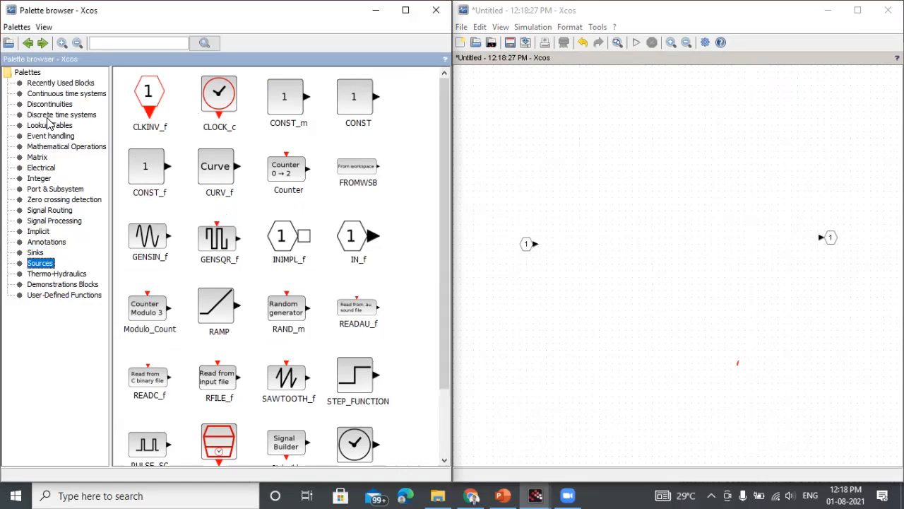
left_click(44, 146)
left_click_drag(364, 178, 618, 182)
left_click_drag(385, 189, 611, 218)
left_click_drag(359, 175, 611, 251)
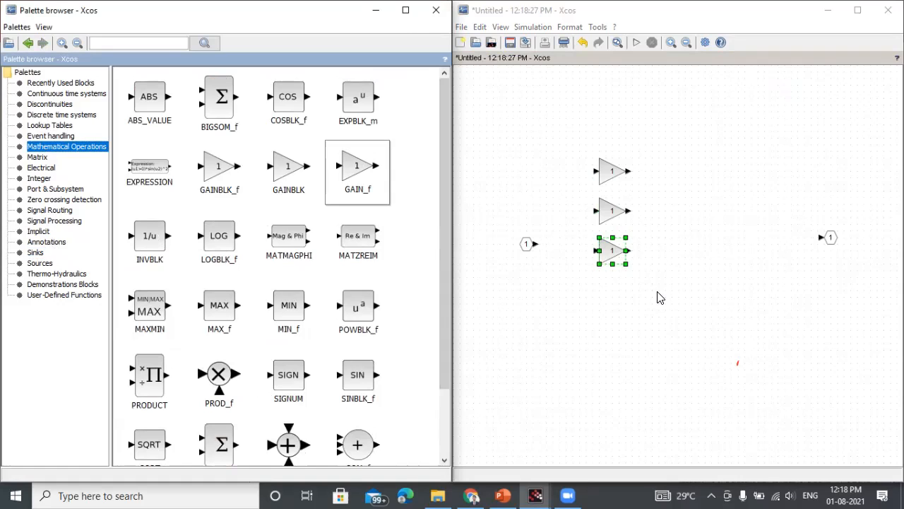
left_click(658, 296)
Raise the input port to about the middle gain's level and shift the bottom gain slightly down.
left_click_drag(529, 250, 530, 206)
right_click(541, 252)
left_click(552, 259)
left_click_drag(385, 191, 612, 257)
left_click(662, 308)
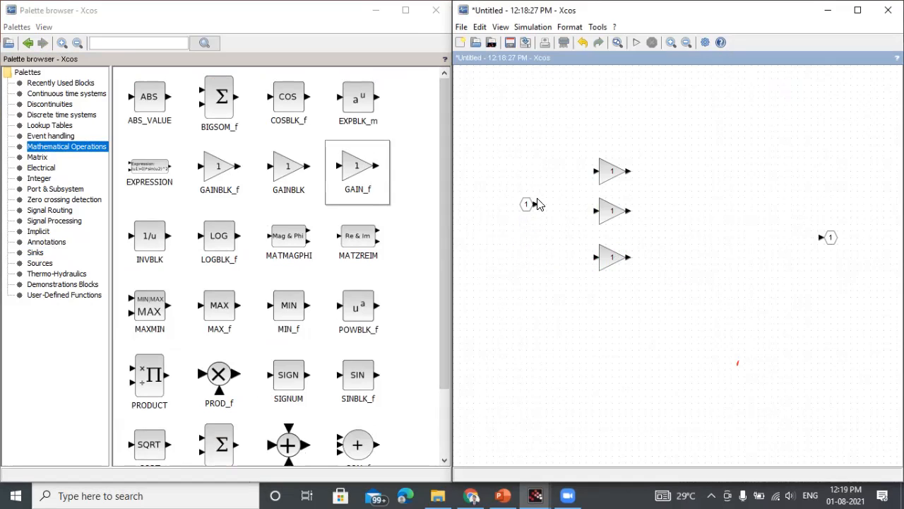
Link the input port to the top gain and branch that line to the middle and bottom gains.
left_click_drag(536, 205, 597, 176)
left_click_drag(596, 212, 561, 192)
left_click_drag(595, 259, 553, 204)
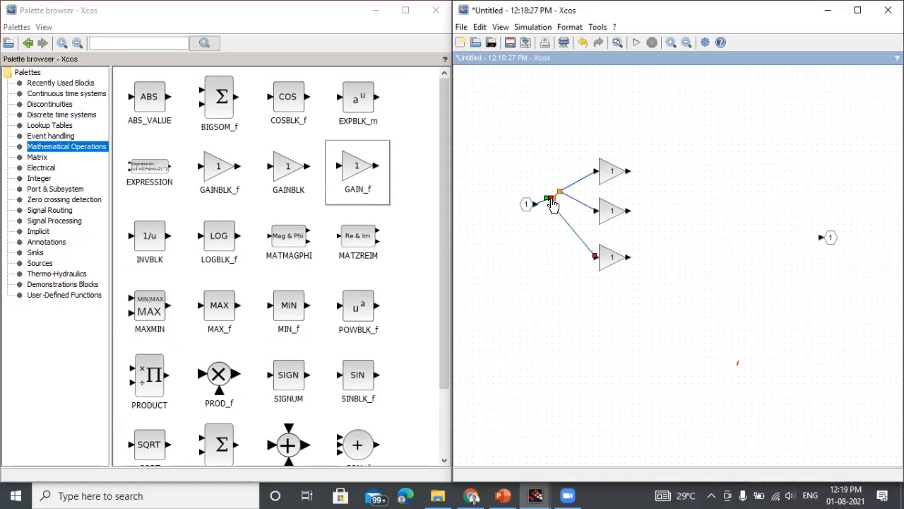
Route the links between the input port and the three gains with horizontal and vertical segments.
key("h")
left_click(581, 203, "ctrl")
left_click(572, 186, "ctrl")
key("h")
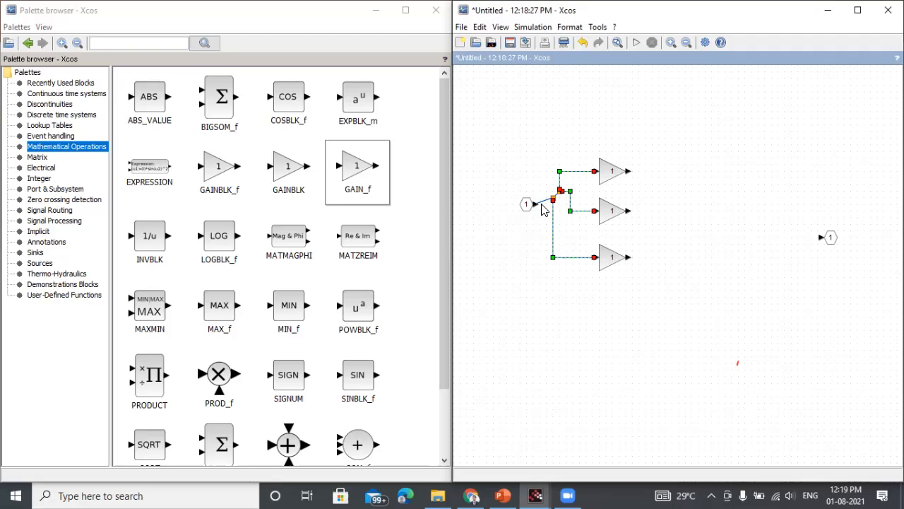
left_click(655, 358)
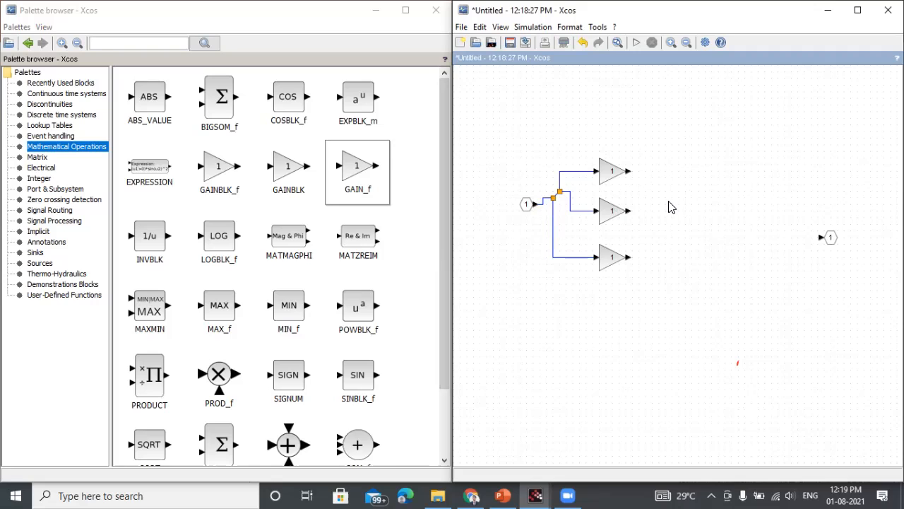
Place a DERIV block from Continuous time systems after the bottom gain and link the gain's output to it.
left_click(51, 103)
left_click(55, 97)
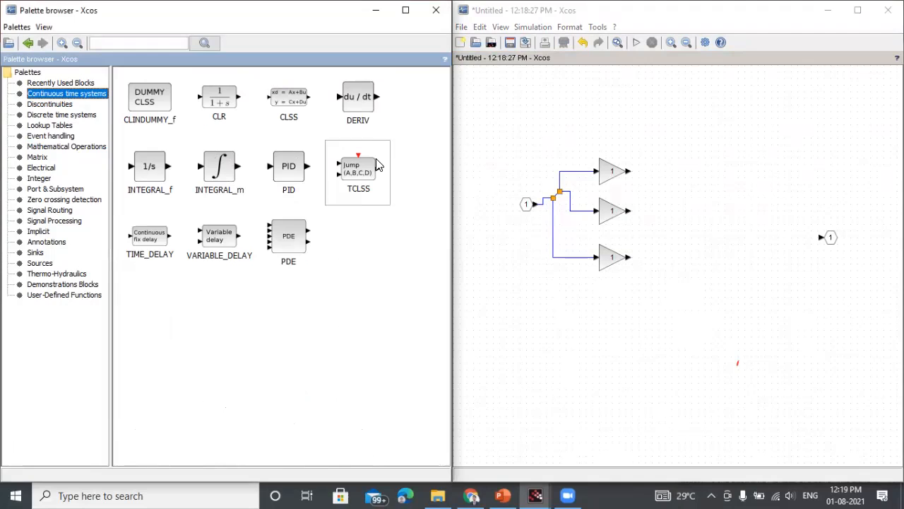
mouse_move(357, 103)
left_mouse_down()
mouse_move(613, 307)
mouse_move(698, 281)
mouse_move(656, 258)
left_mouse_up()
left_click(660, 279)
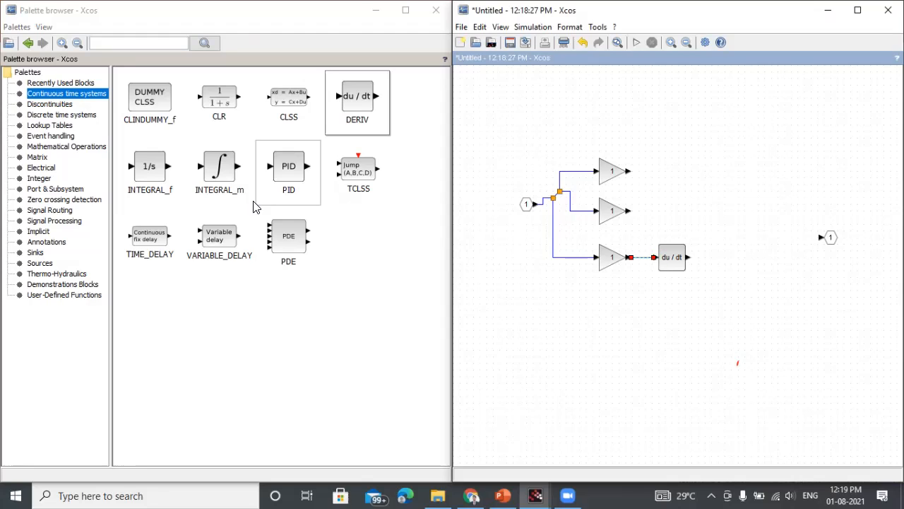
Place an INTEGRAL_f block after the middle gain and link the gain's output to it.
left_click_drag(151, 175, 649, 218)
left_click(732, 245)
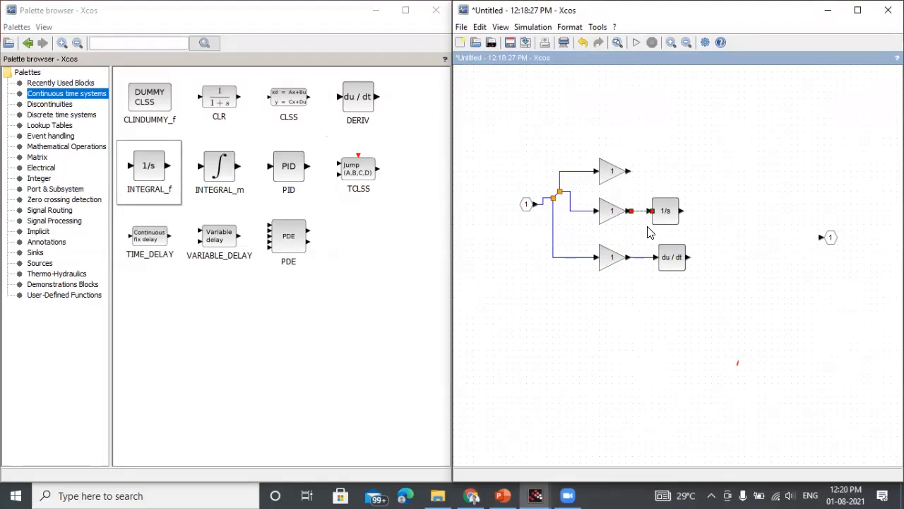
right_click(643, 233)
left_click(726, 212)
Place a SUMMATION block from Mathematical Operations between the integral block and the output port.
left_click(49, 147)
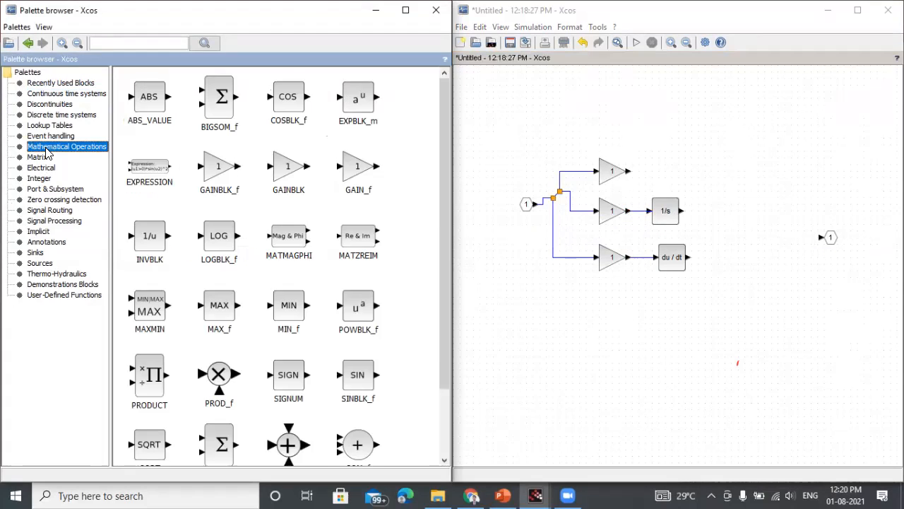
scroll(289, 244, "down", 3)
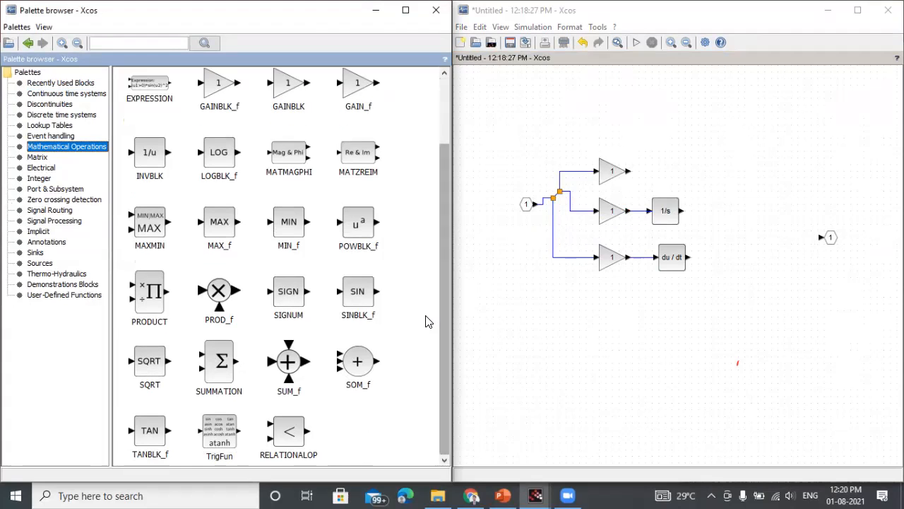
left_click_drag(220, 364, 743, 221)
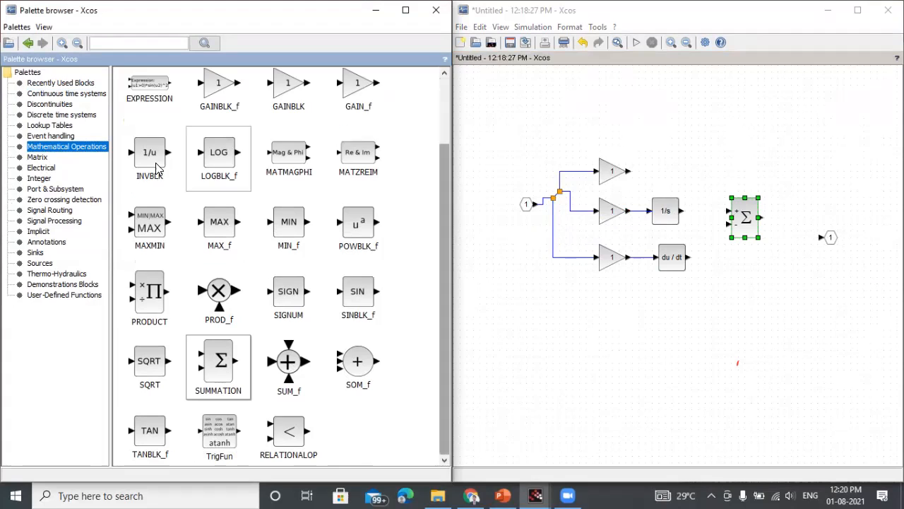
Set the new summation block's sign vector to [1;1;1] for three positive inputs.
double_click(743, 221)
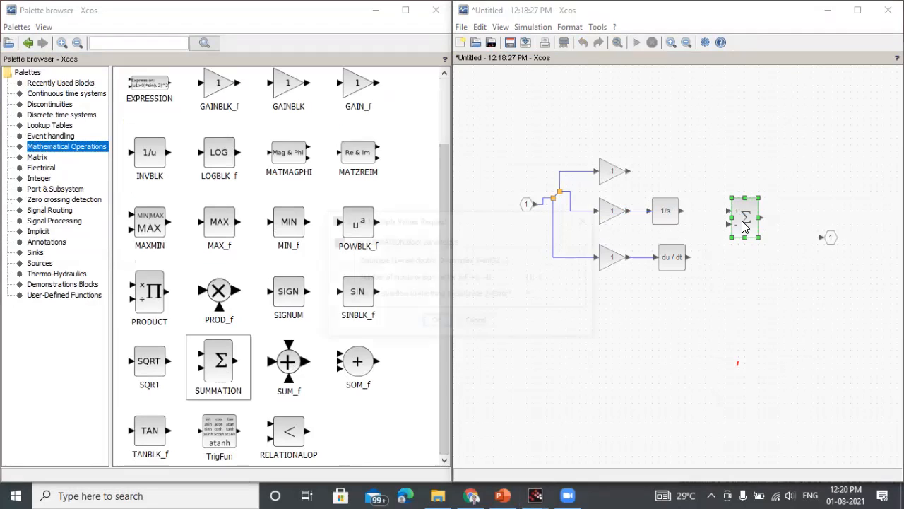
left_click(543, 277)
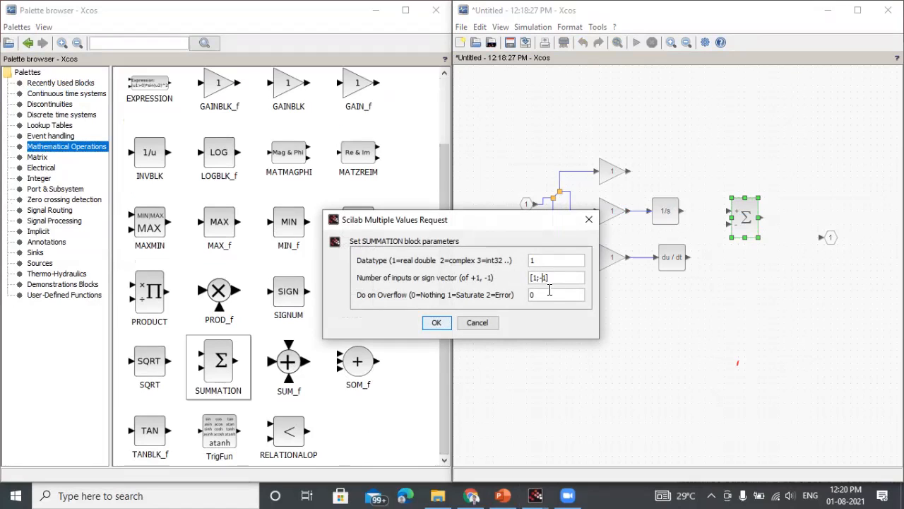
key("BackSpace")
type(";")
key("BackSpace")
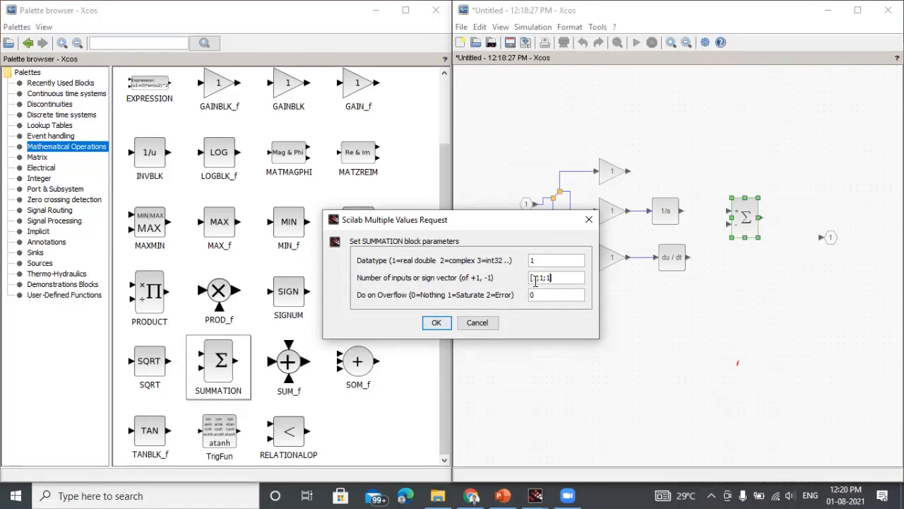
left_click(437, 322)
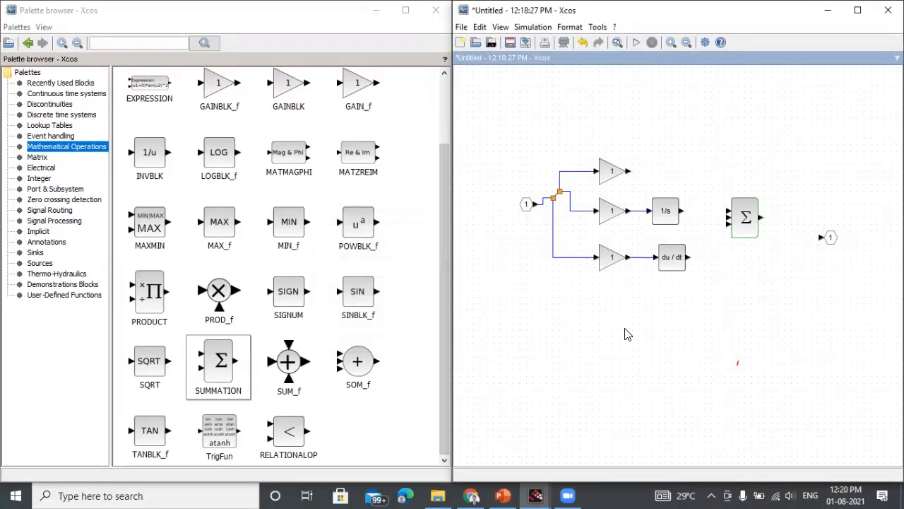
Connect the top gain, integral and derivative outputs to the summation's three inputs and stretch the summation block vertically to span the branches.
left_click_drag(688, 257, 728, 223)
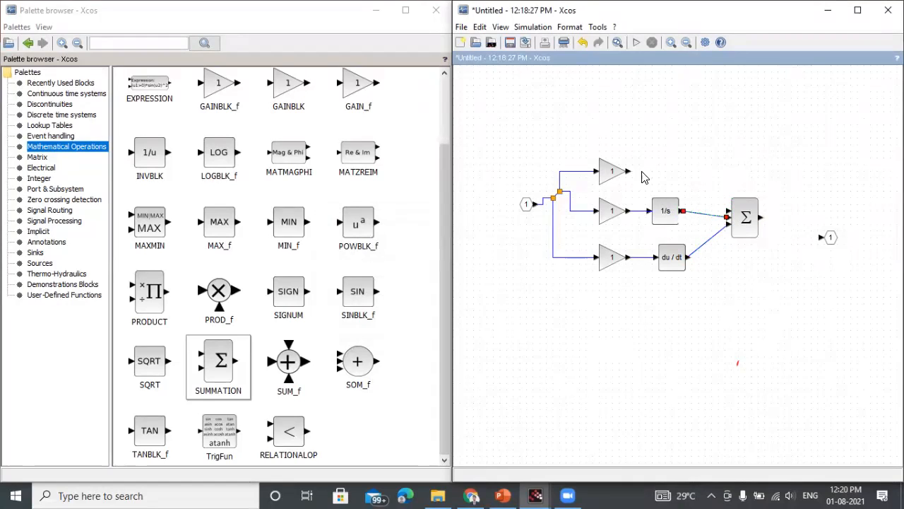
left_click_drag(628, 172, 745, 279)
left_click(744, 237)
left_click_drag(744, 200, 744, 152)
Move the output port level with the summation's output and link the two.
mouse_move(825, 244)
left_mouse_down()
mouse_move(799, 224)
mouse_move(763, 219)
mouse_move(798, 220)
left_mouse_up()
left_click(769, 215)
left_click(784, 249)
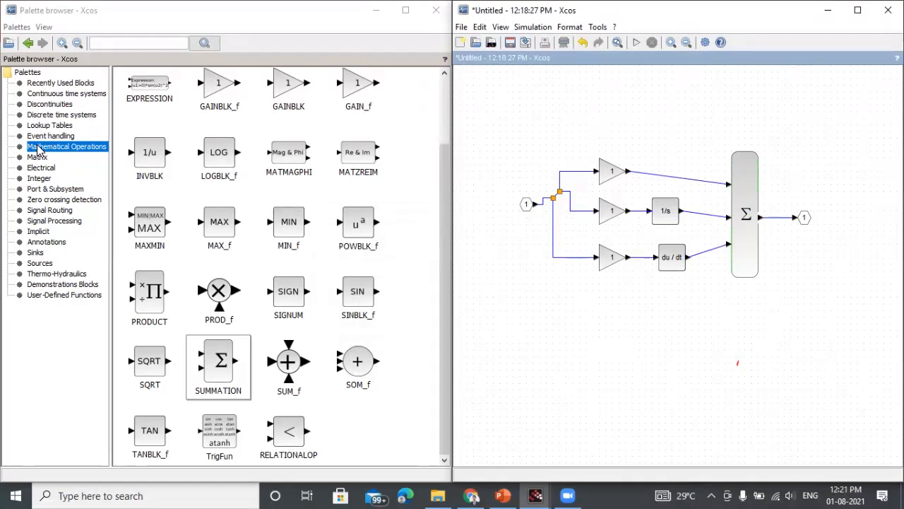
Stretch the summation block in the PID superblock further up and down so its inputs spread across the three branches.
left_click(50, 95)
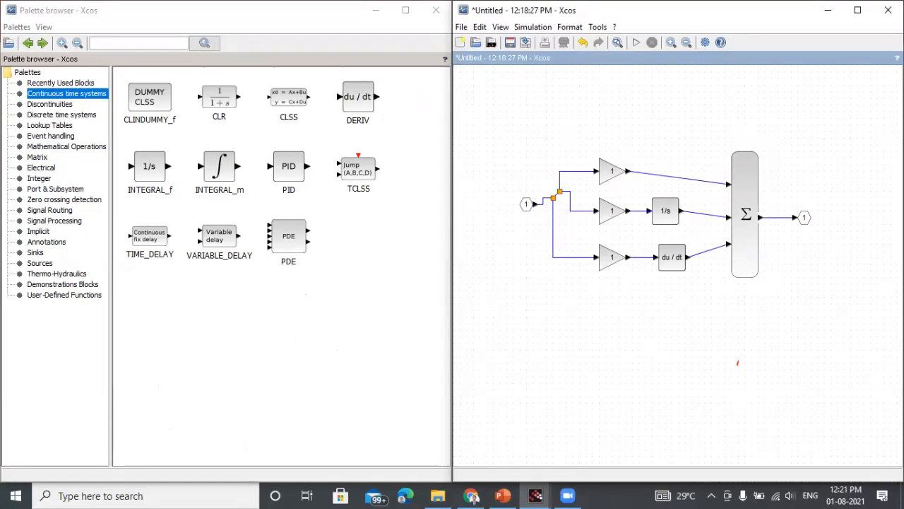
left_click(744, 276)
left_click_drag(745, 276, 743, 294)
left_click_drag(744, 151, 744, 138)
mouse_move(744, 291)
left_mouse_down()
mouse_move(744, 303)
mouse_move(745, 291)
left_mouse_up()
left_click(800, 292)
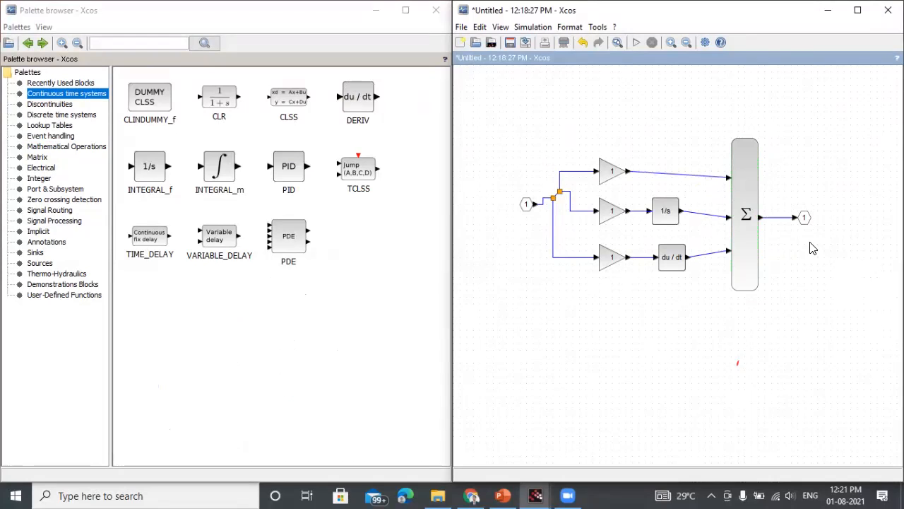
Add the text label PID above the branches inside the superblock and return to the main diagram.
double_click(724, 16)
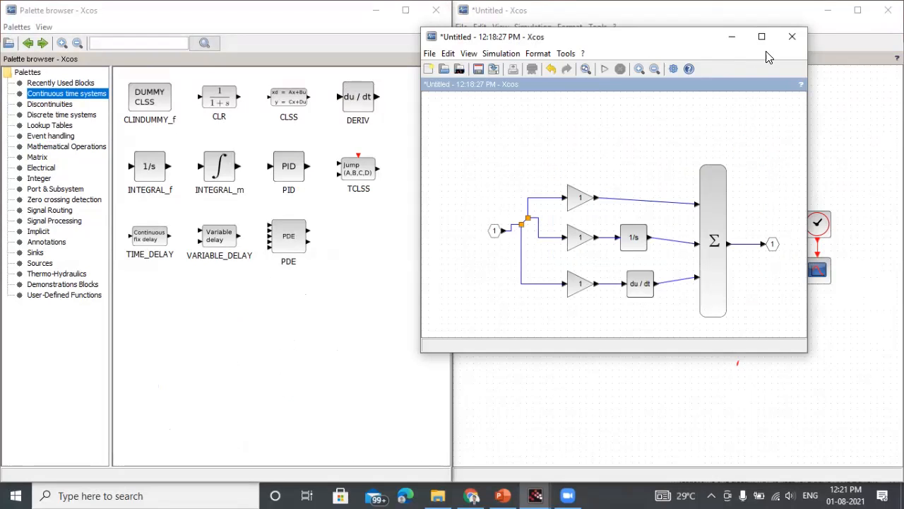
double_click(620, 145)
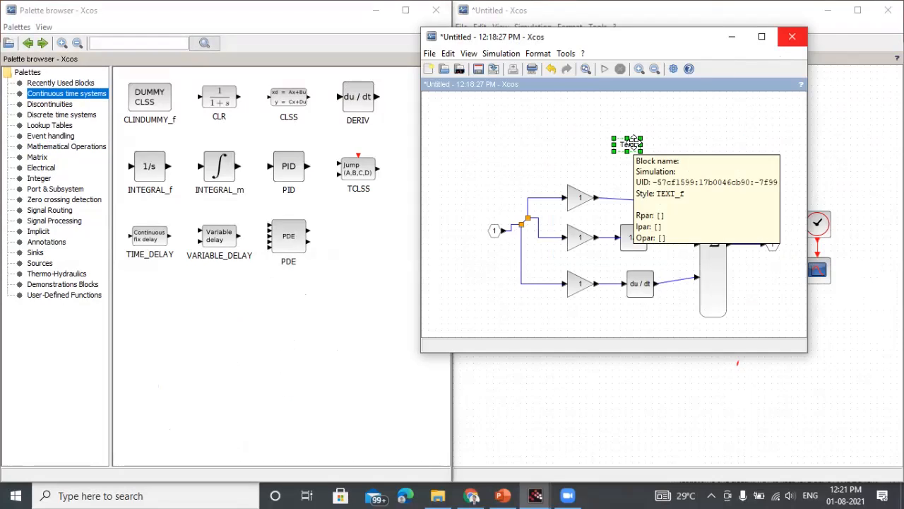
double_click(633, 144)
key("BackSpace")
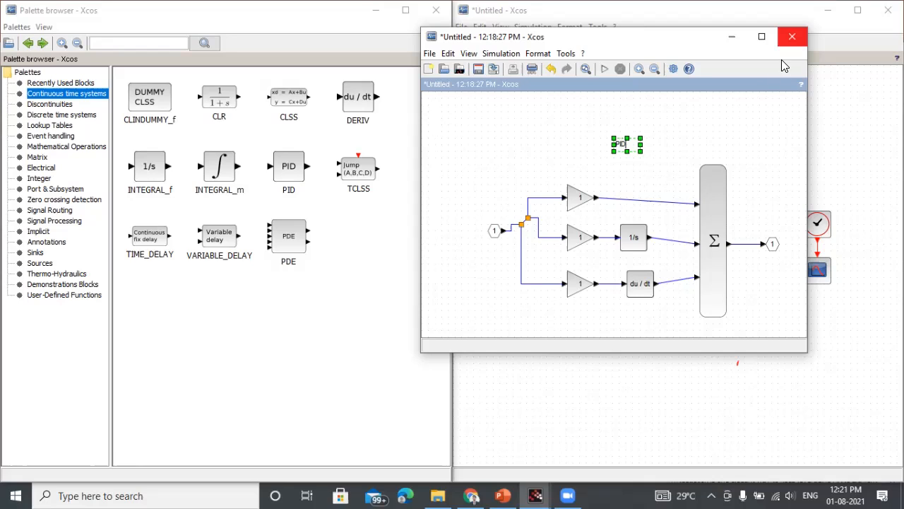
double_click(702, 154)
left_click(792, 36)
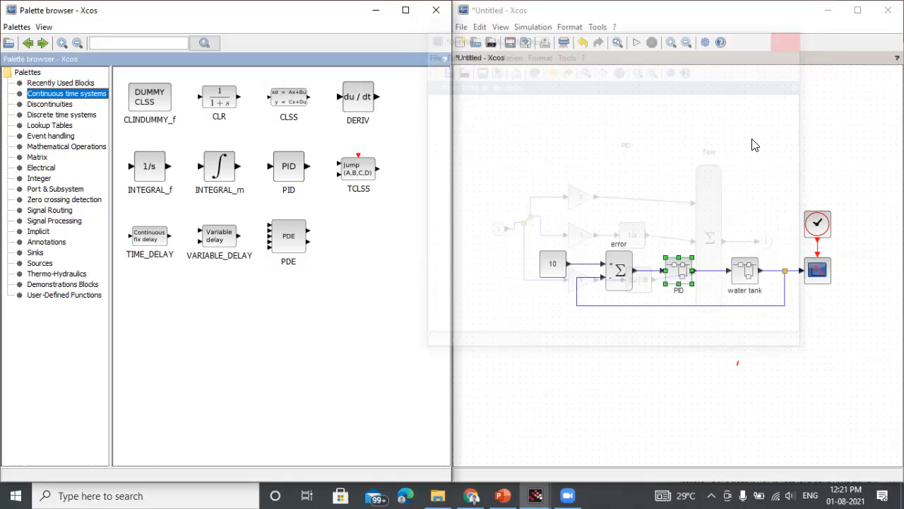
left_click(730, 326)
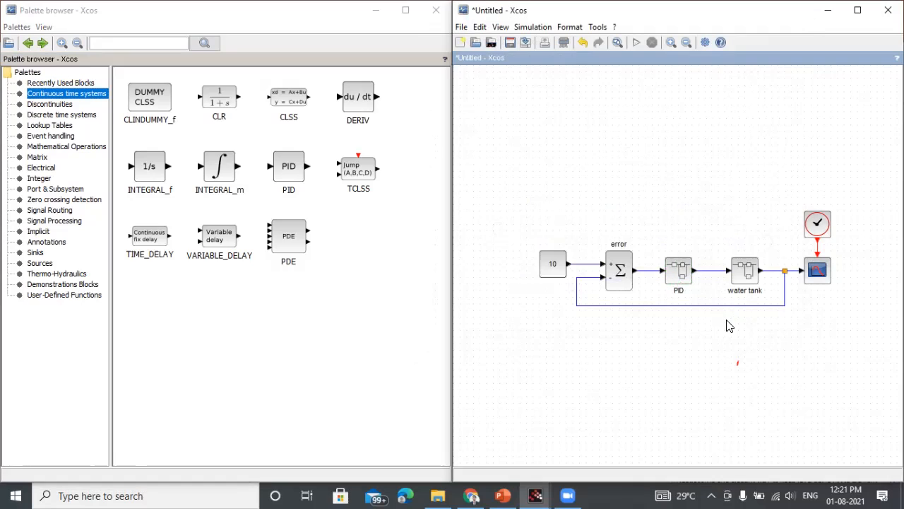
Open the water tank superblock, space its input and output ports widely apart on one level, and close it.
double_click(745, 279)
left_click_drag(435, 144, 358, 79)
left_click_drag(509, 107, 600, 169)
left_click(483, 169)
left_click_drag(464, 163, 378, 161)
left_click(511, 231)
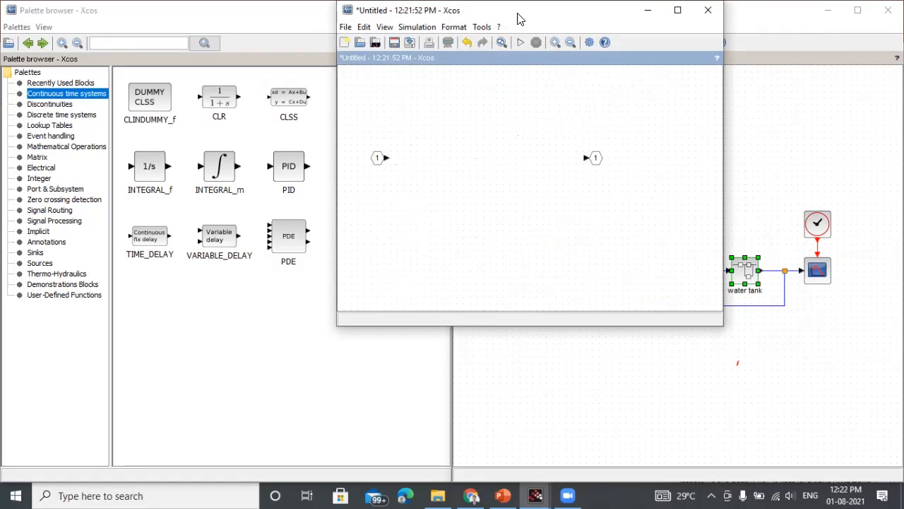
left_click_drag(518, 14, 602, 38)
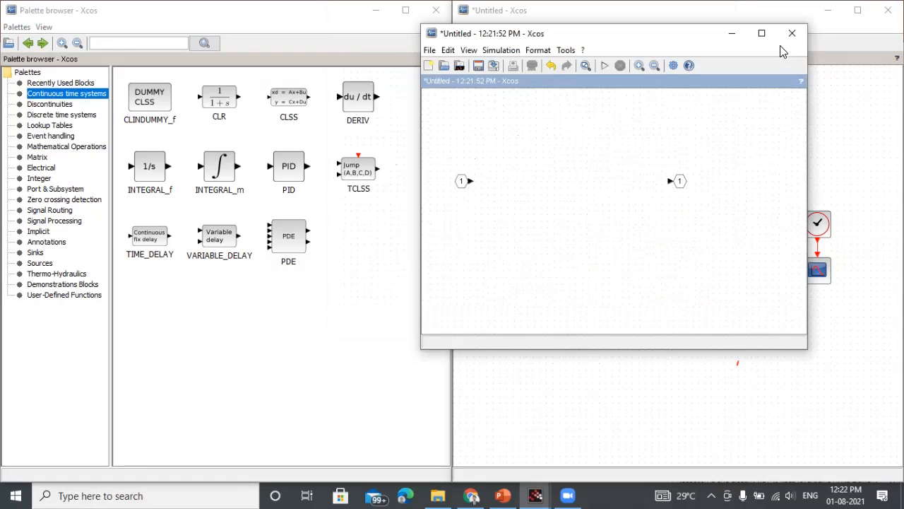
left_click(793, 34)
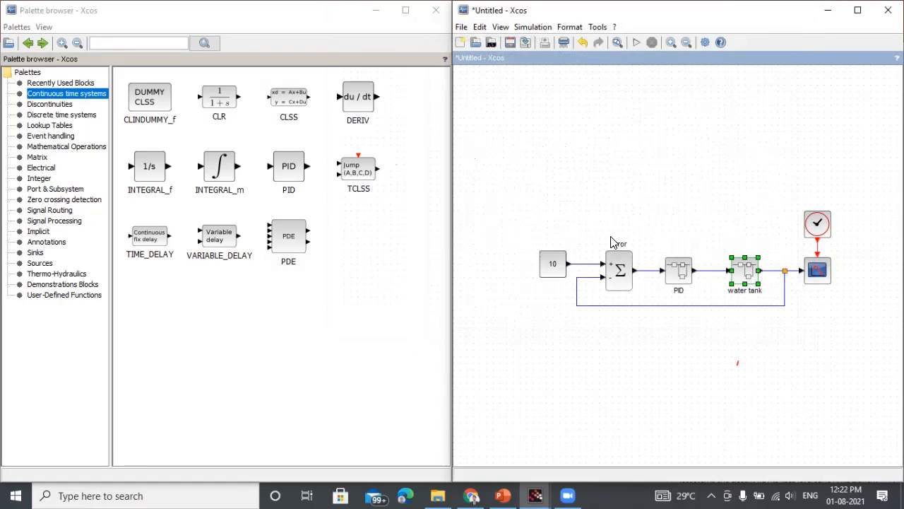
left_click(731, 354)
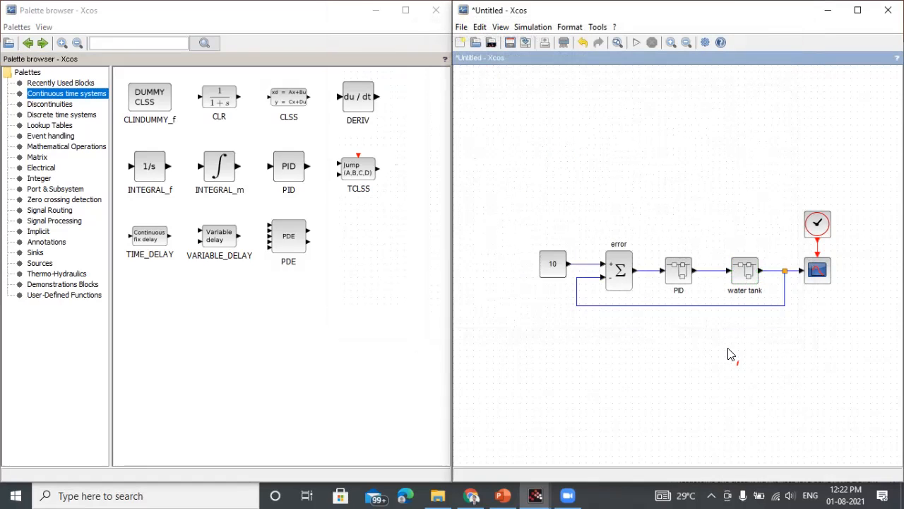
Reopen the PID superblock and delete the stray Text label above the summation block.
double_click(678, 274)
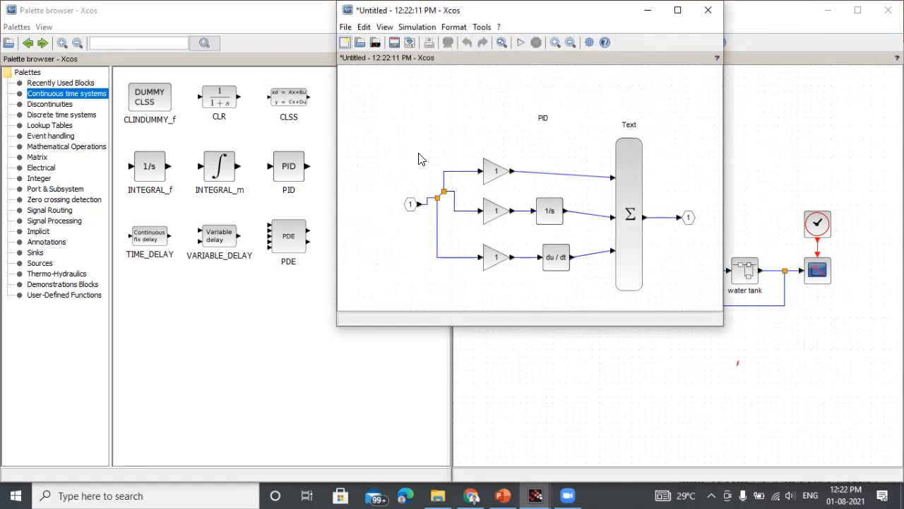
left_click(708, 10)
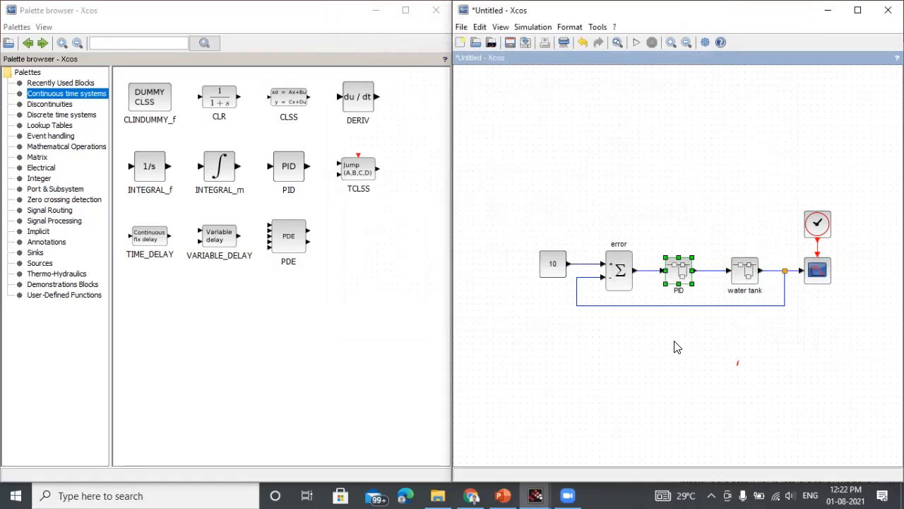
double_click(680, 274)
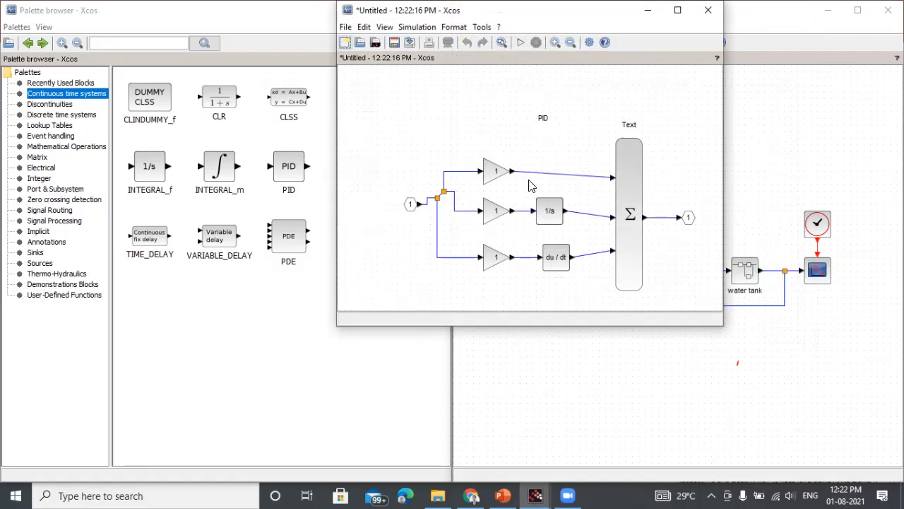
left_click(632, 126)
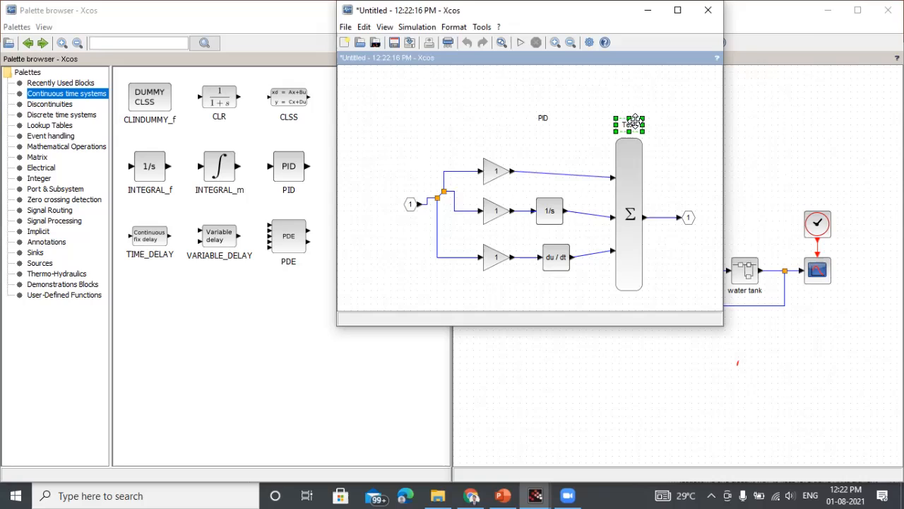
right_click(636, 123)
left_click(662, 149)
Extend the PID summation block upward and move the output port level with its output.
left_click(629, 187)
left_click_drag(630, 140, 629, 126)
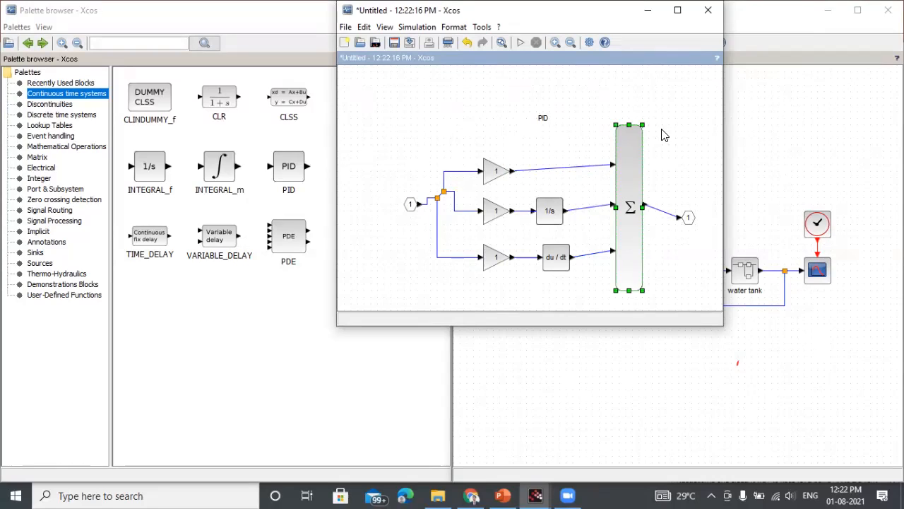
left_click(690, 219)
left_click_drag(690, 219, 688, 205)
Check the PID summation block's parameters and close the superblock.
left_click(633, 209)
double_click(631, 206)
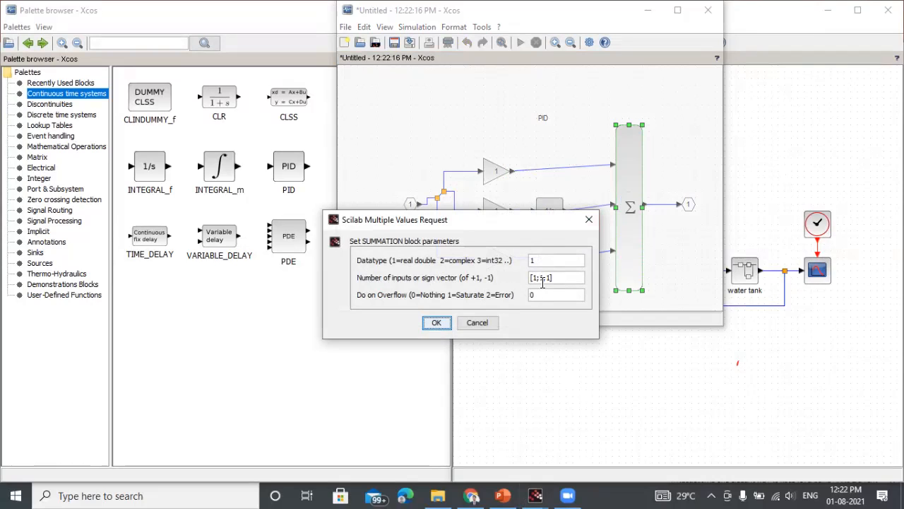
left_click(434, 323)
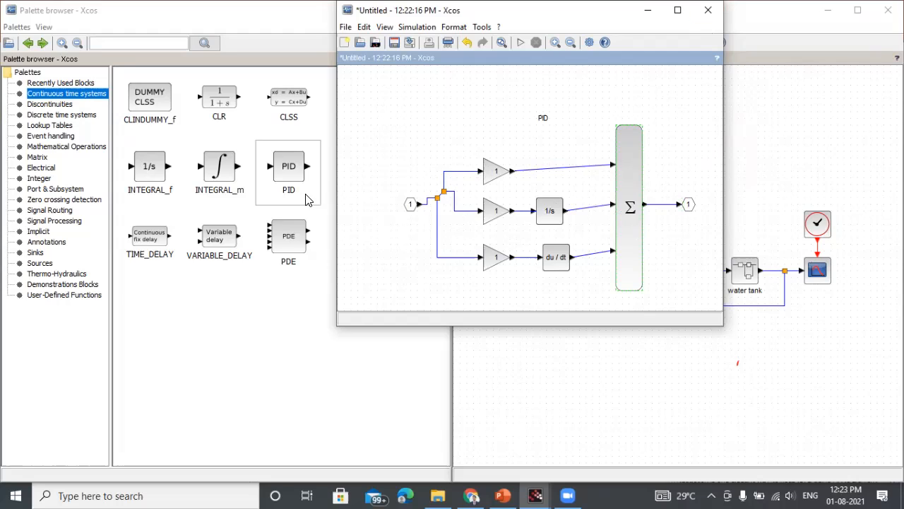
left_click(708, 10)
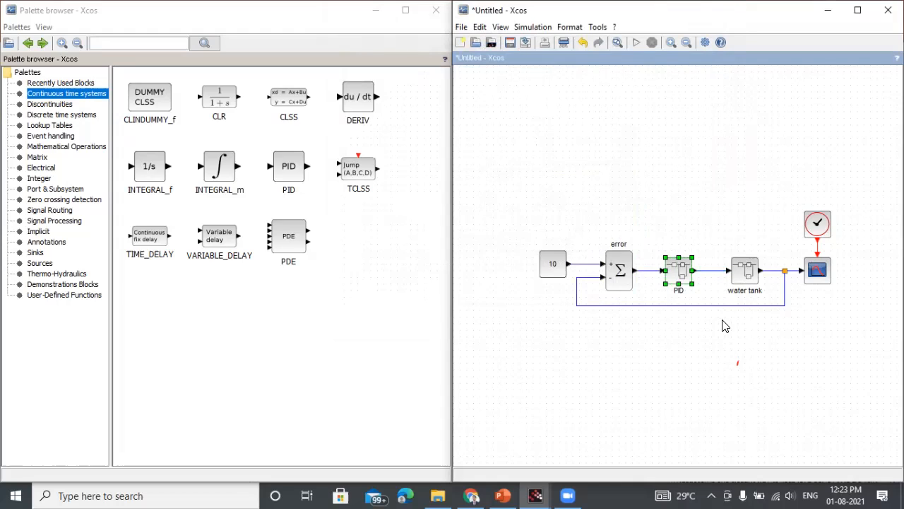
Open the water tank superblock and place a GAIN_f block from Mathematical Operations just after the input port.
double_click(745, 269)
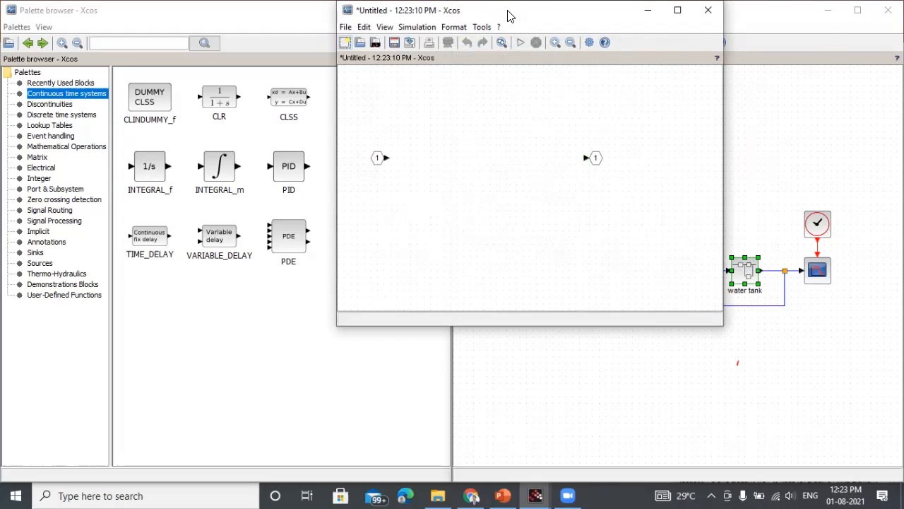
left_click_drag(507, 16, 604, 37)
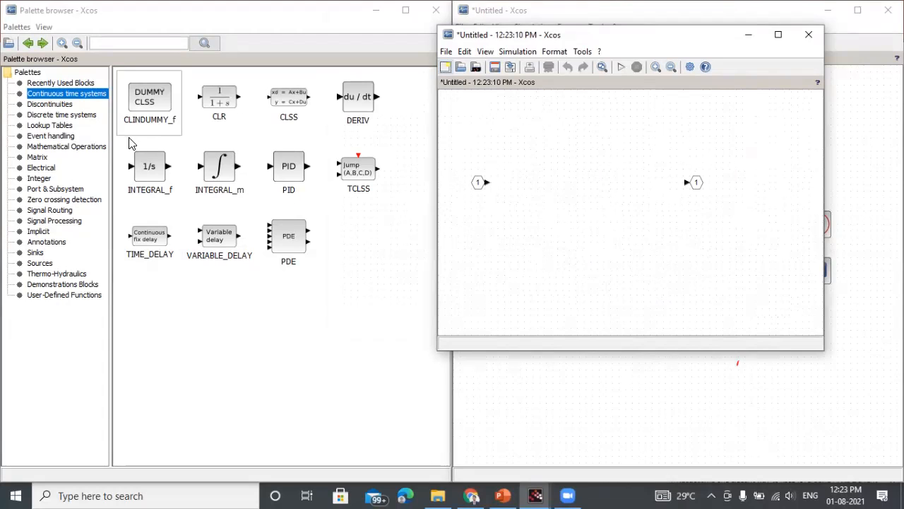
left_click(83, 146)
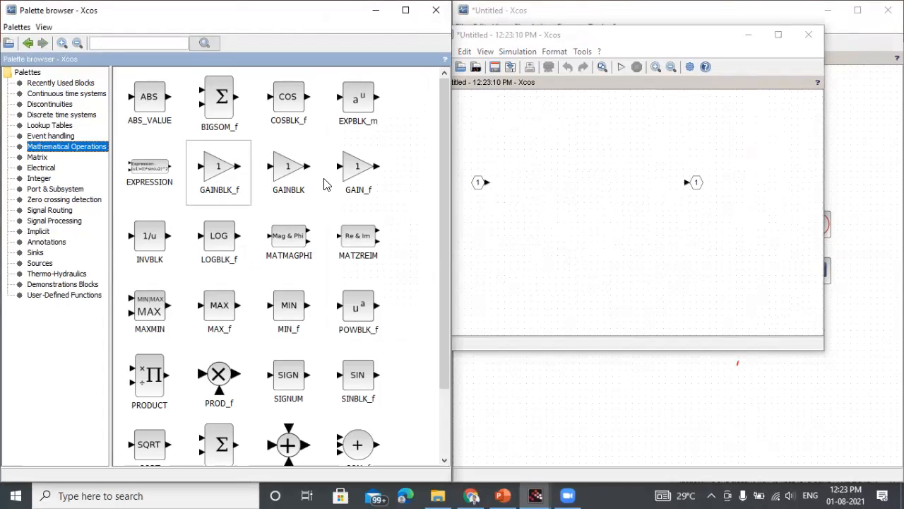
left_click_drag(373, 207, 521, 186)
left_click(495, 212)
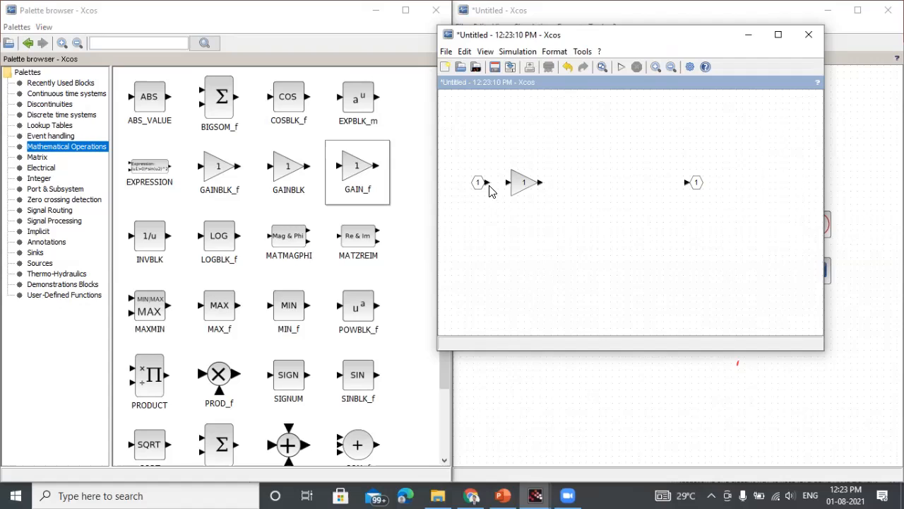
Try to set the water tank gain block's gain to b/A.
double_click(522, 182)
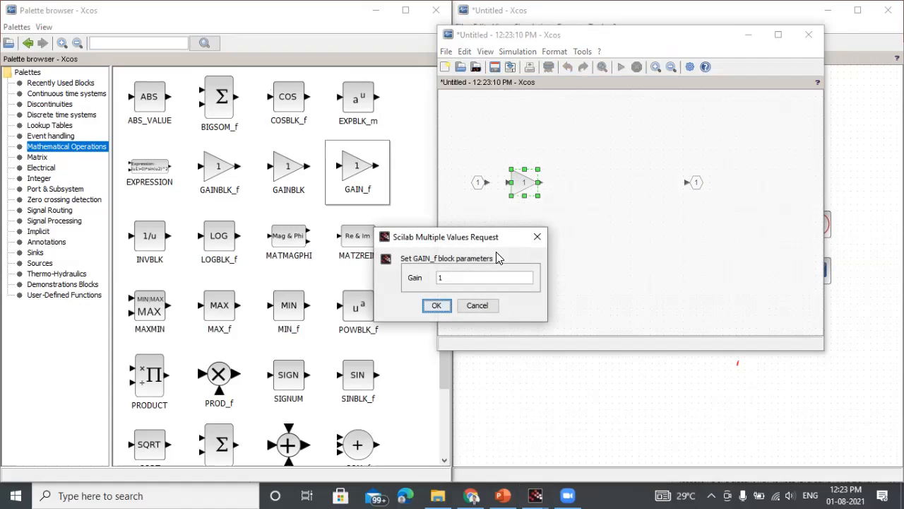
left_click(455, 277)
key("BackSpace")
type("B/")
key("BackSpace")
key("BackSpace")
type("b/A")
left_click(436, 305)
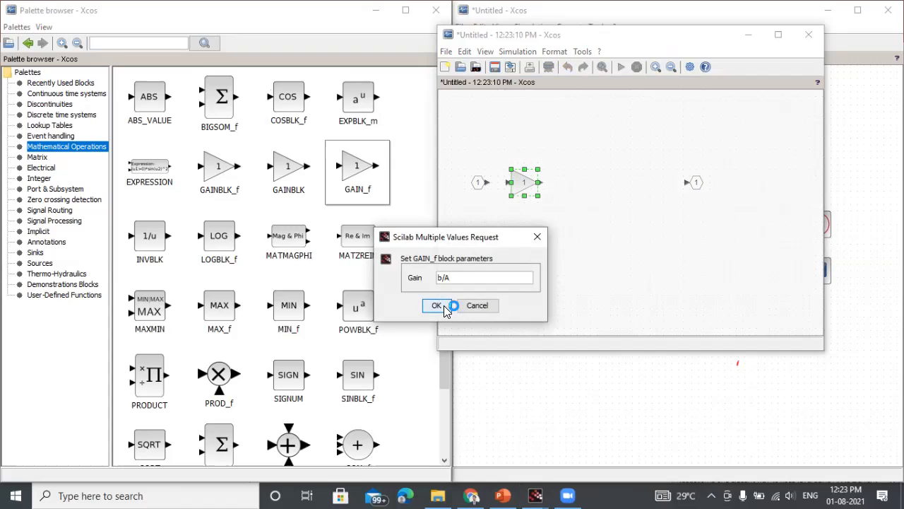
left_click(472, 297)
left_click(537, 237)
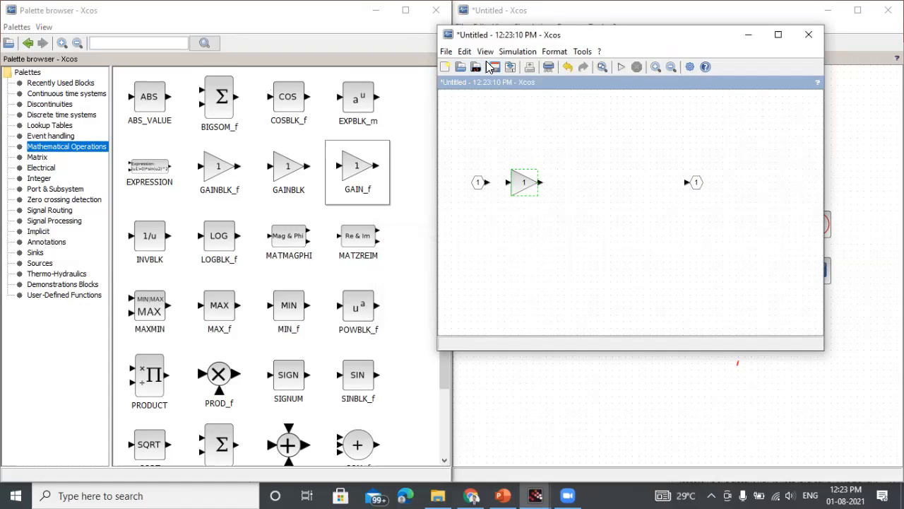
Define the symbolic parameters A=20, a=2 and b=5 in the simulation context and recheck the entries.
left_click(513, 56)
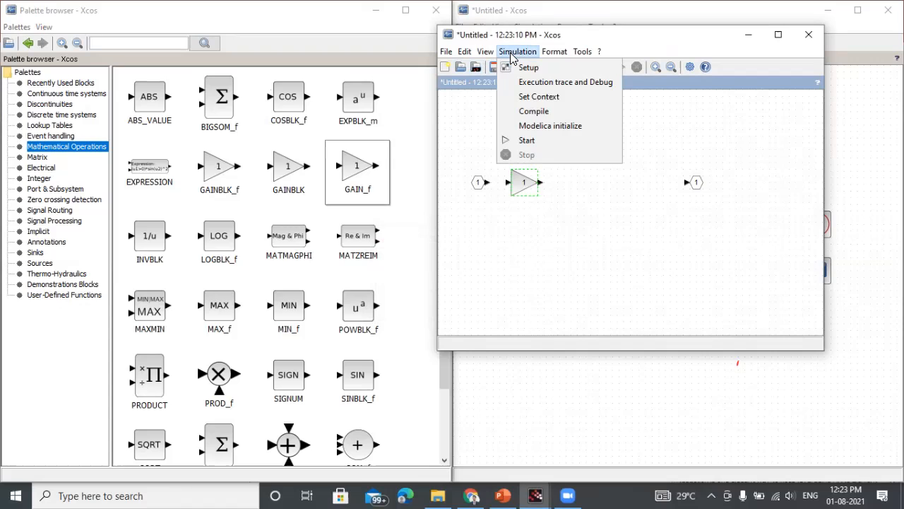
left_click(538, 97)
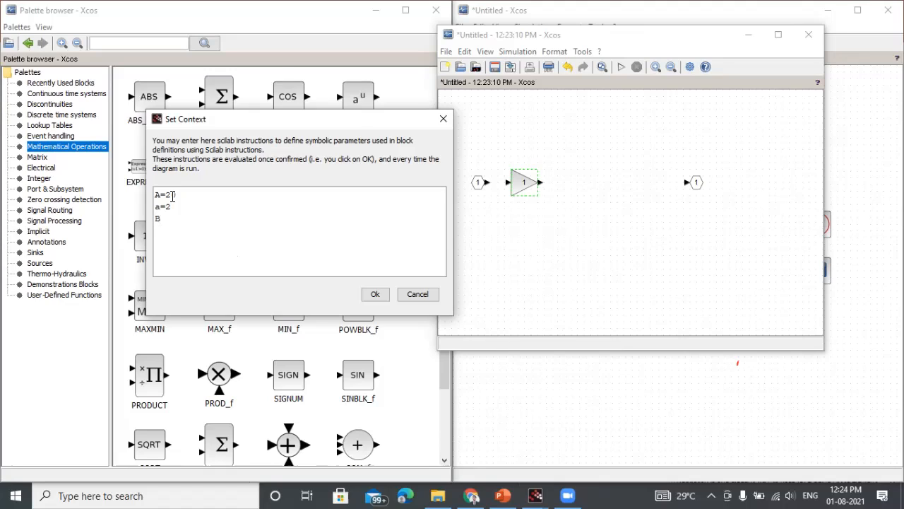
type("b=5")
left_click(374, 294)
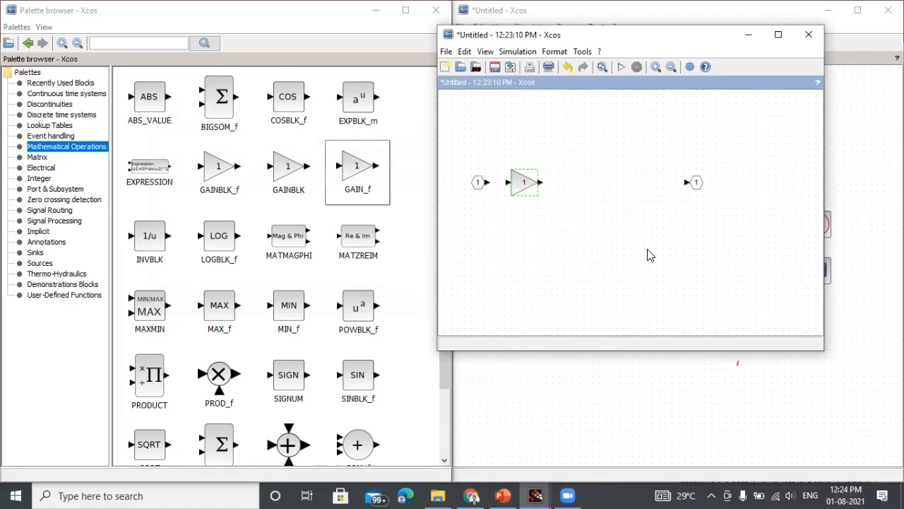
left_click(519, 53)
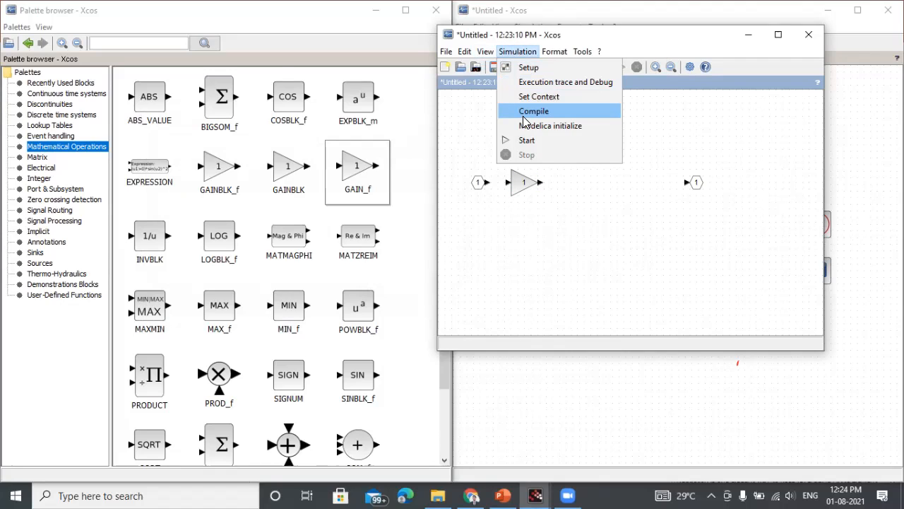
left_click(534, 103)
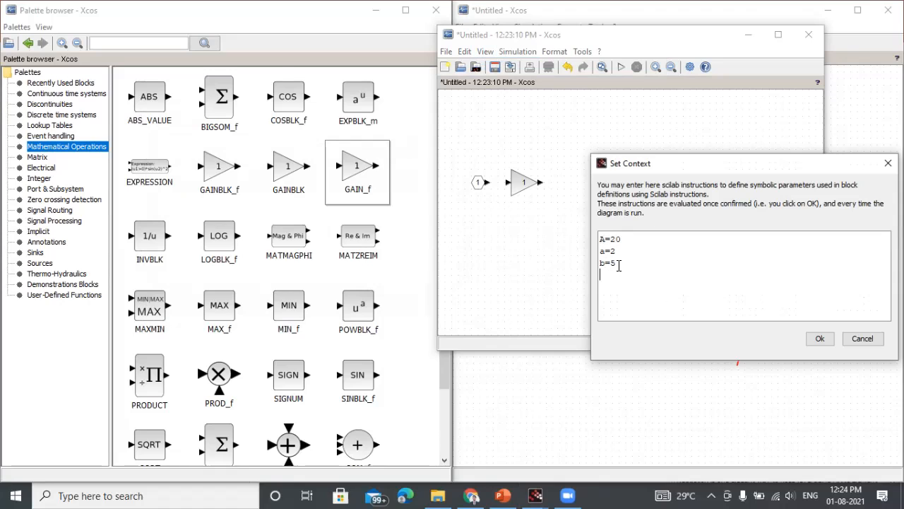
left_click(818, 339)
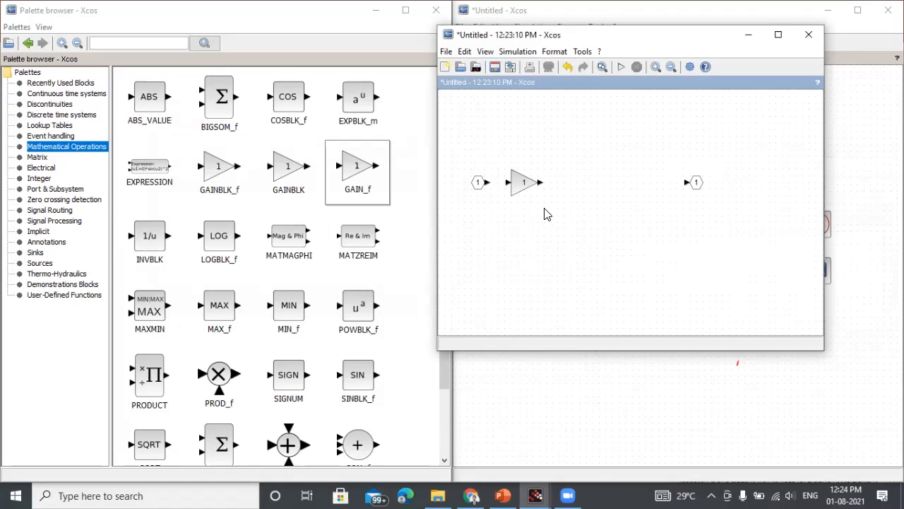
Set the gain of the water tank's GAIN_f block to b/A.
left_click(524, 185)
double_click(524, 185)
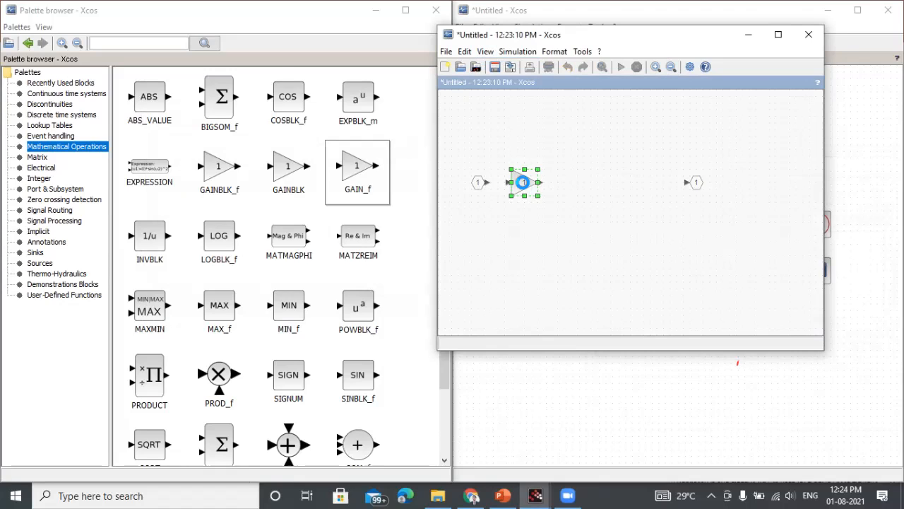
key("BackSpace")
type("b/")
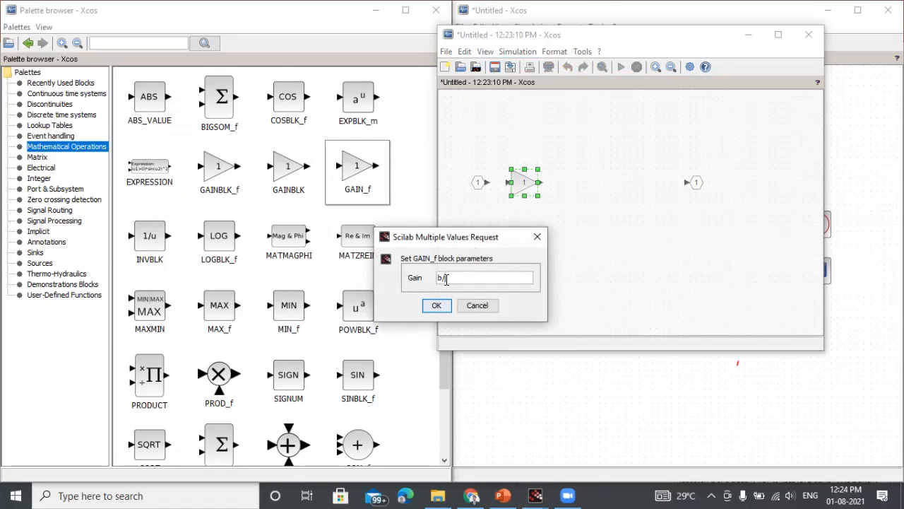
type("A")
left_click(437, 305)
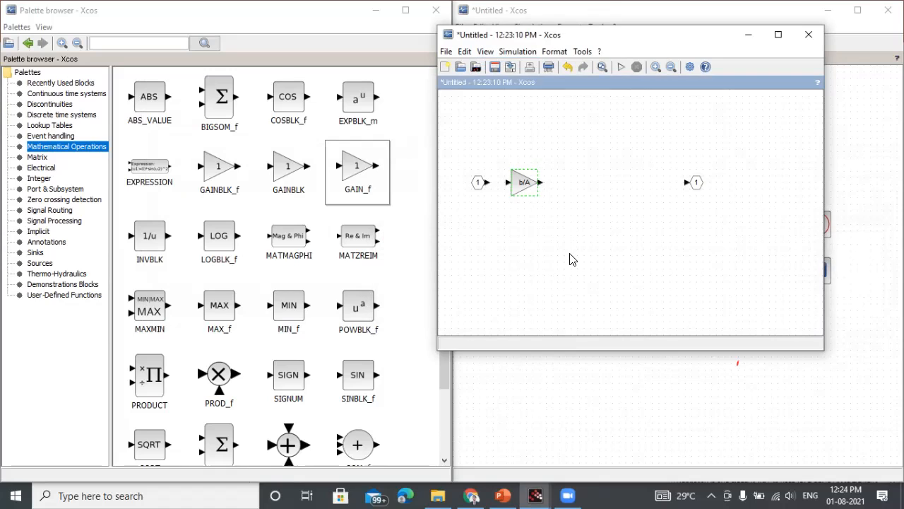
Connect the water tank's input port to the b/A gain and place a SUMMATION block just after the gain.
left_click_drag(489, 184, 511, 187)
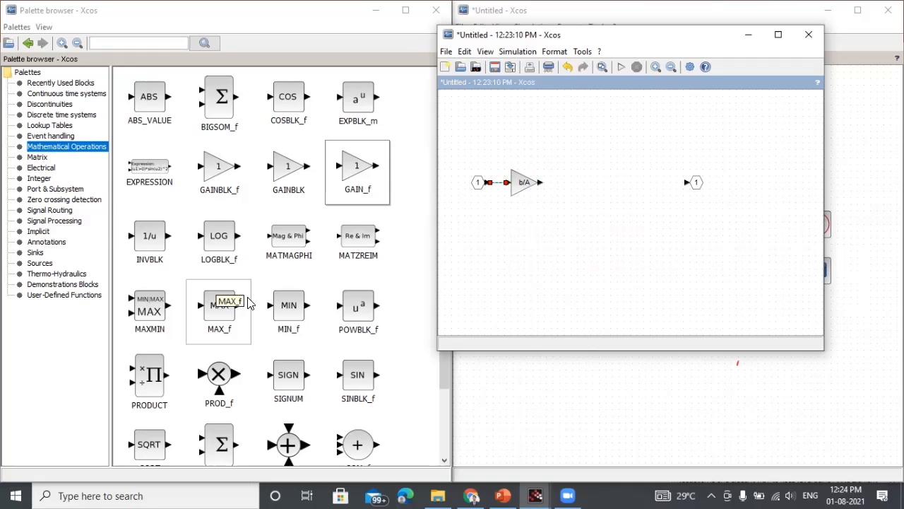
scroll(244, 312, "down", 3)
left_click_drag(219, 366, 579, 195)
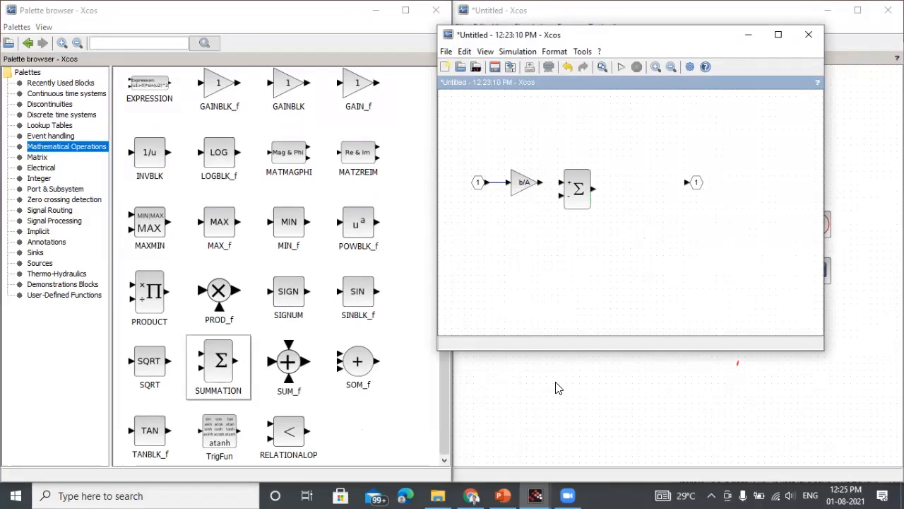
Switch to the PowerPoint presentation and consult the slides on the water tank model.
key("alt+Tab")
scroll(103, 255, "up", 2)
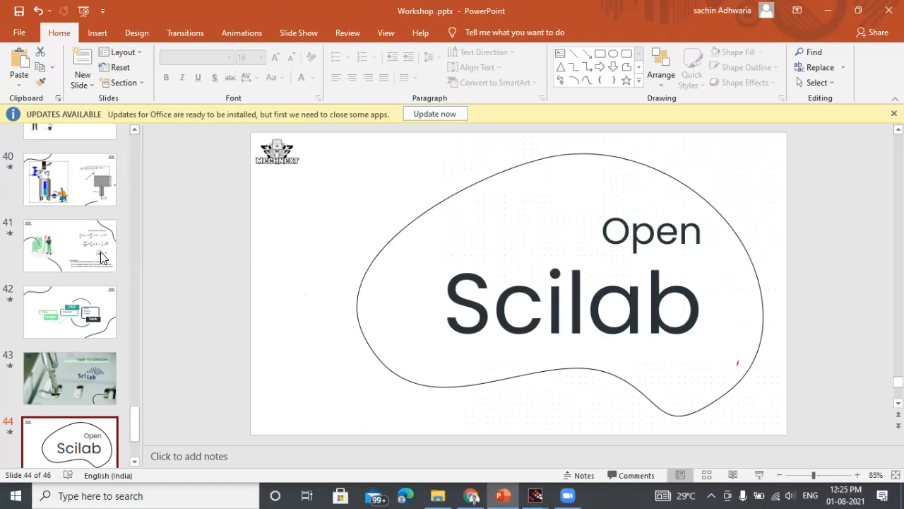
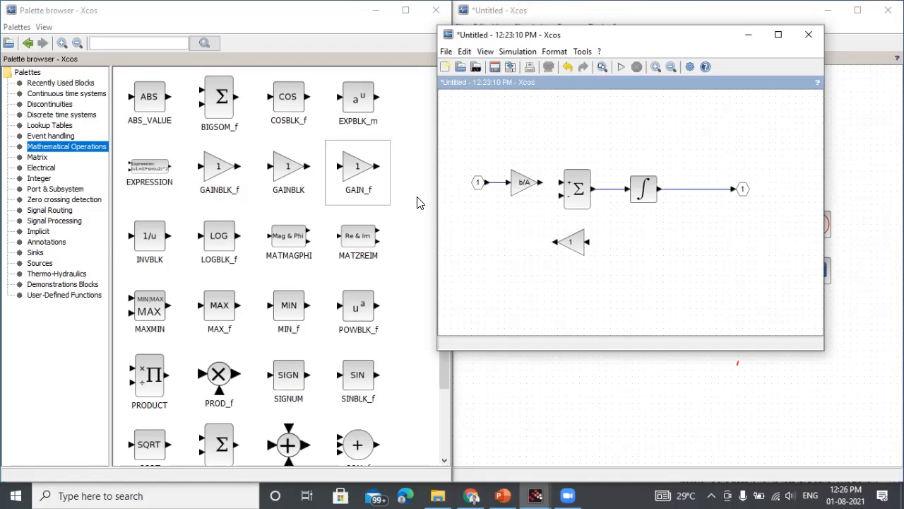
Add a mirrored SQRT block beside the feedback gain and wire it between the integrator's output link and that gain.
scroll(408, 212, "down", 3)
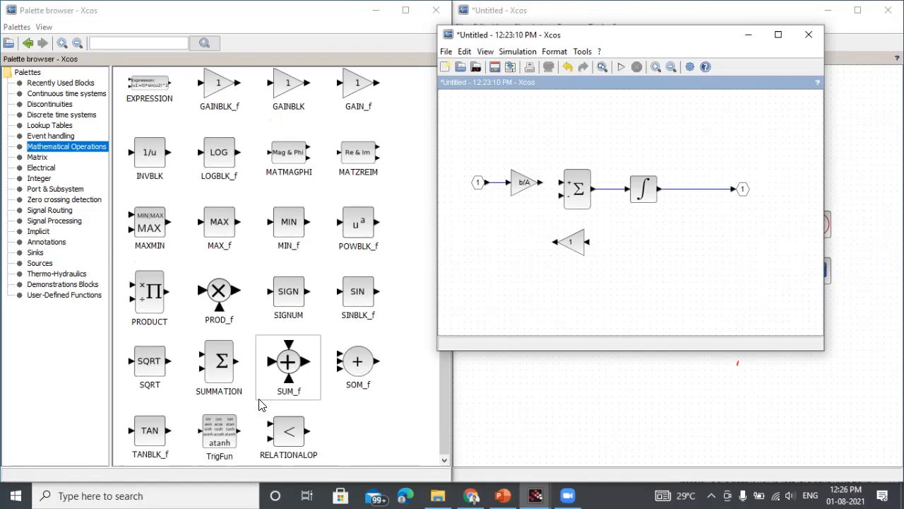
left_click_drag(150, 367, 633, 249)
right_click(634, 249)
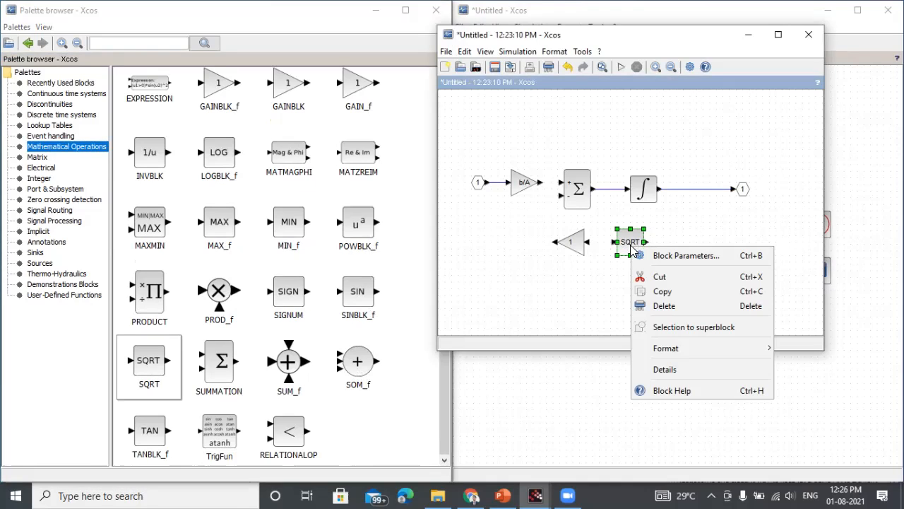
mouse_move(668, 349)
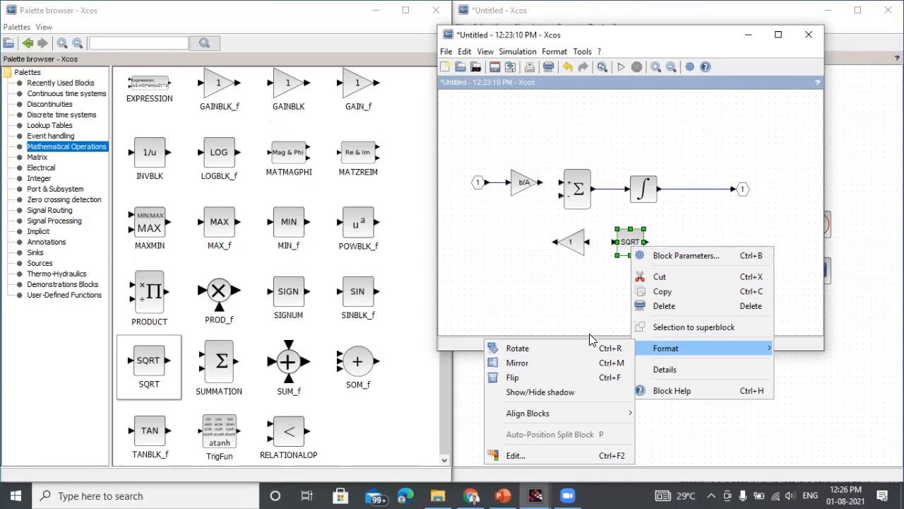
left_click(540, 361)
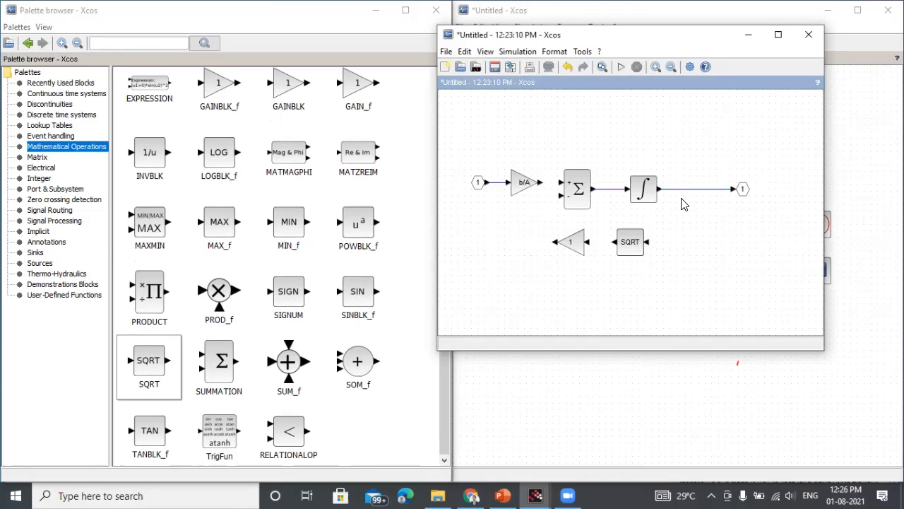
left_click_drag(676, 188, 695, 197)
left_click_drag(613, 242, 587, 244)
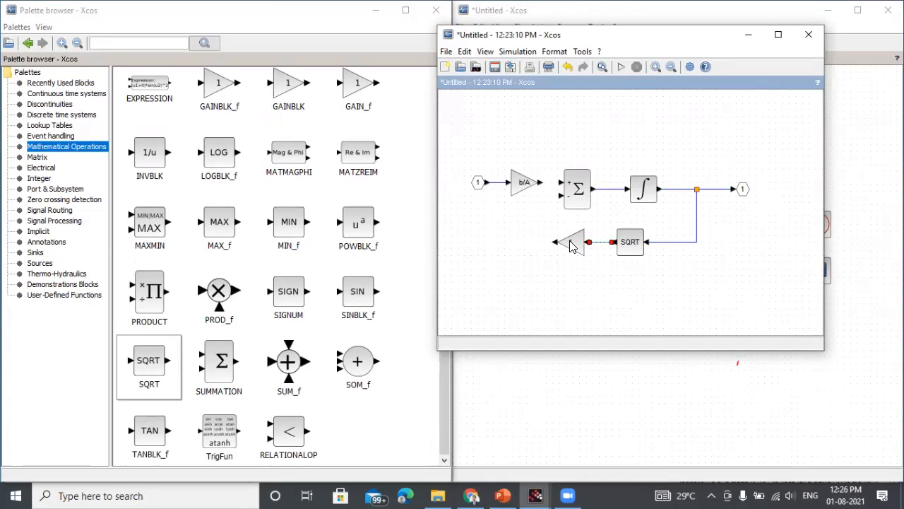
Set the gain of the feedback GAIN_f block to a/A.
double_click(571, 243)
key("BackSpace")
type("a/A")
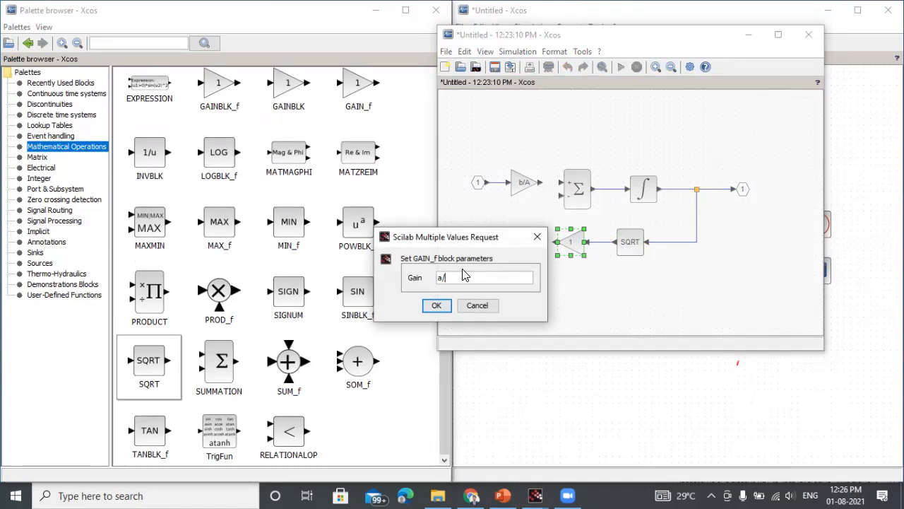
left_click(438, 305)
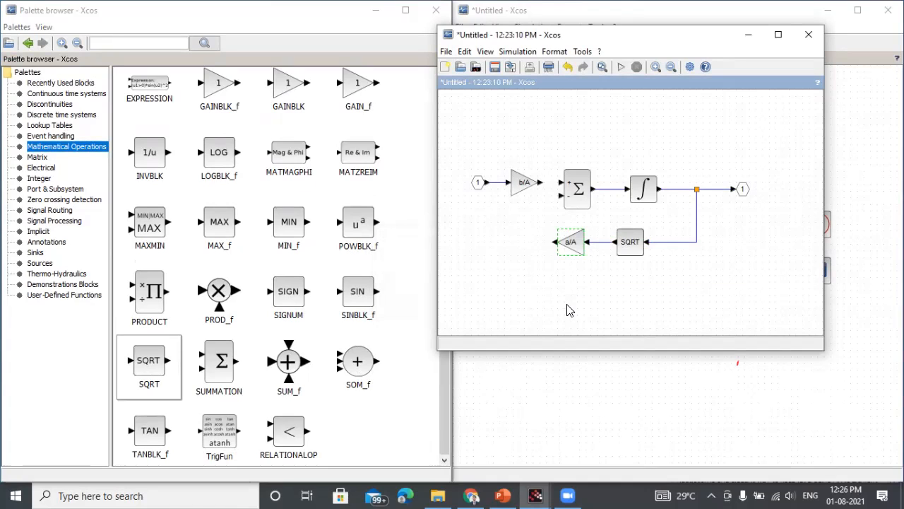
Connect the b/A and a/A gains to the summation's plus and minus inputs and shift the whole water tank diagram slightly.
left_click_drag(541, 183, 563, 185)
left_click_drag(554, 242, 563, 204)
left_click(723, 297)
left_click_drag(790, 281, 462, 125)
left_click_drag(645, 192, 664, 185)
left_click(727, 276)
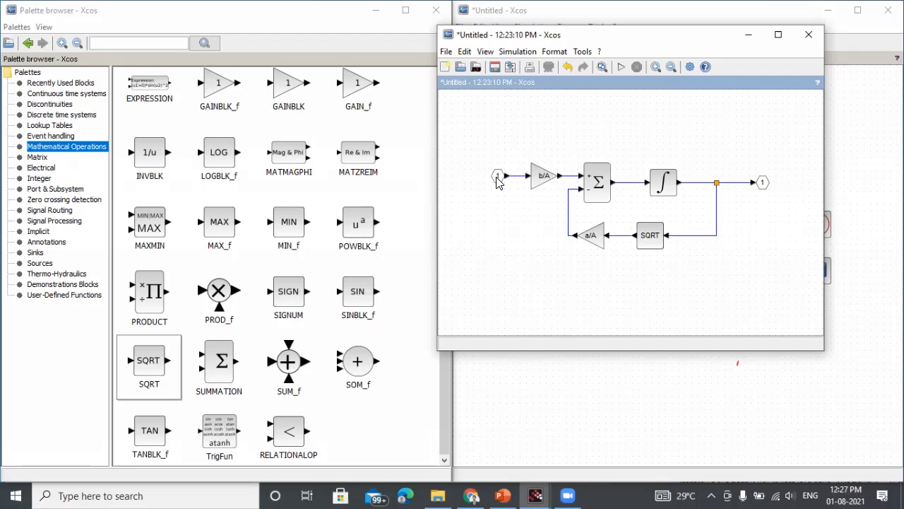
Trace the signal path through the water tank loop and close the superblock to return to the main diagram.
mouse_move(539, 186)
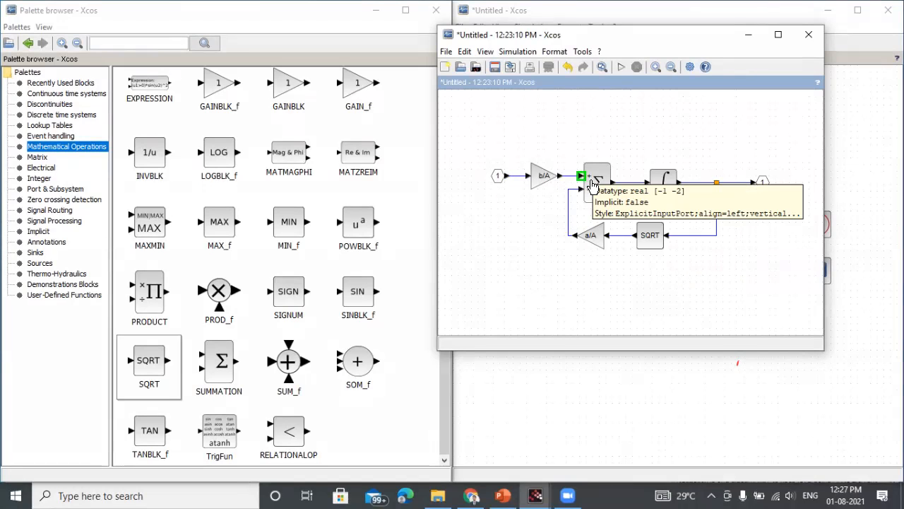
mouse_move(599, 185)
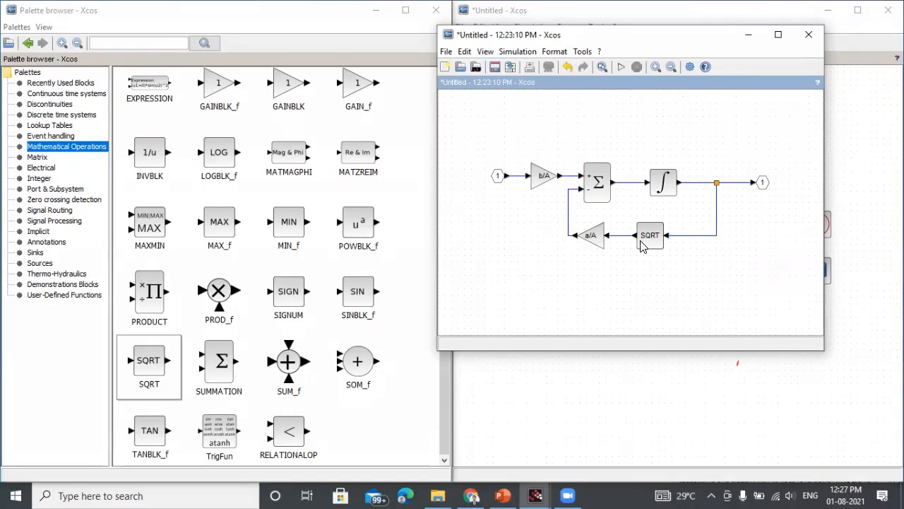
mouse_move(586, 244)
mouse_move(753, 182)
left_click(809, 34)
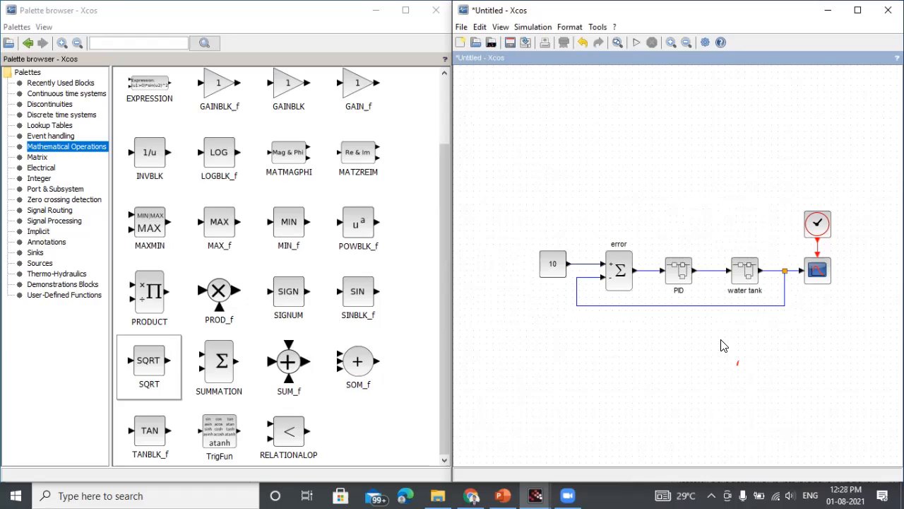
Inspect the contents of the PID superblock, close it and look over the Continuous time systems palette.
double_click(683, 275)
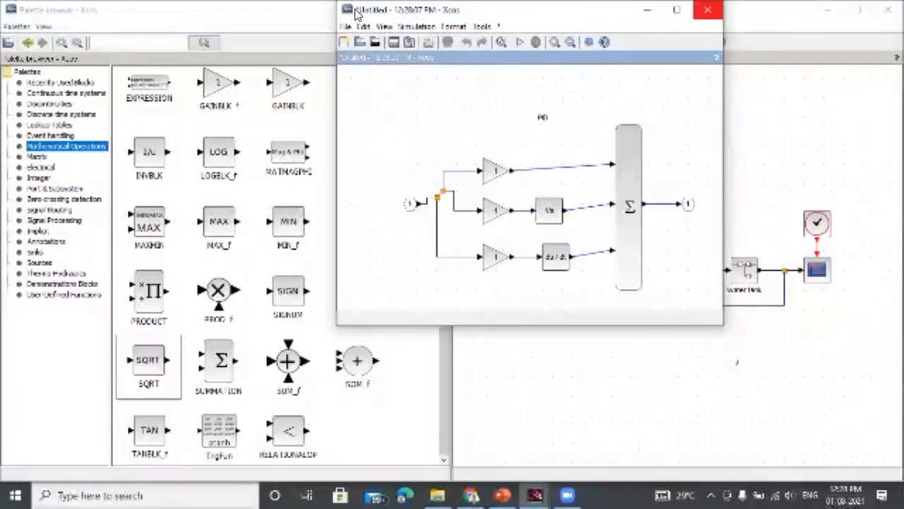
left_click(707, 10)
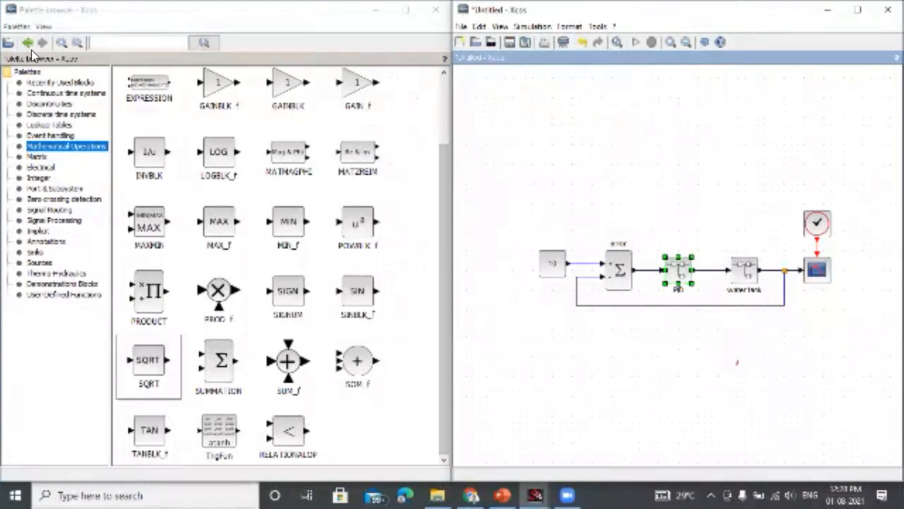
left_click(65, 92)
left_click(417, 234)
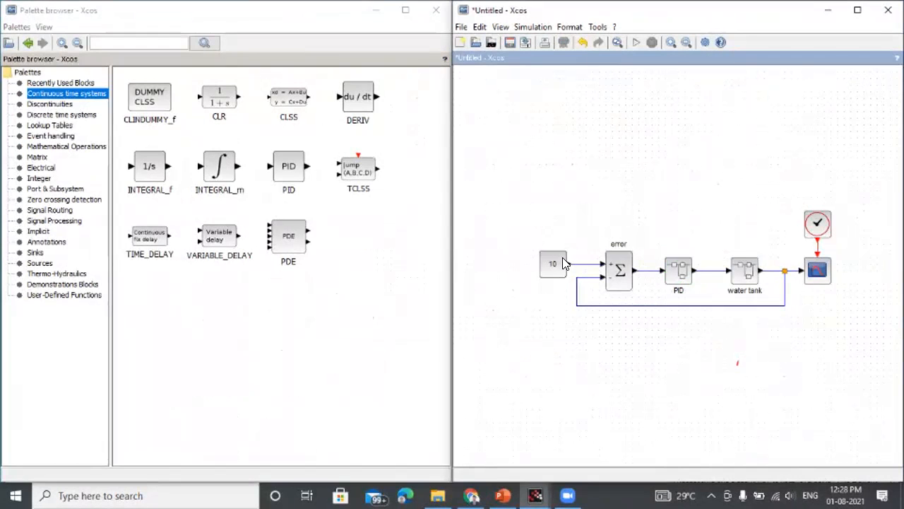
Place a copy of the water tank superblock above the main loop.
left_click(562, 209)
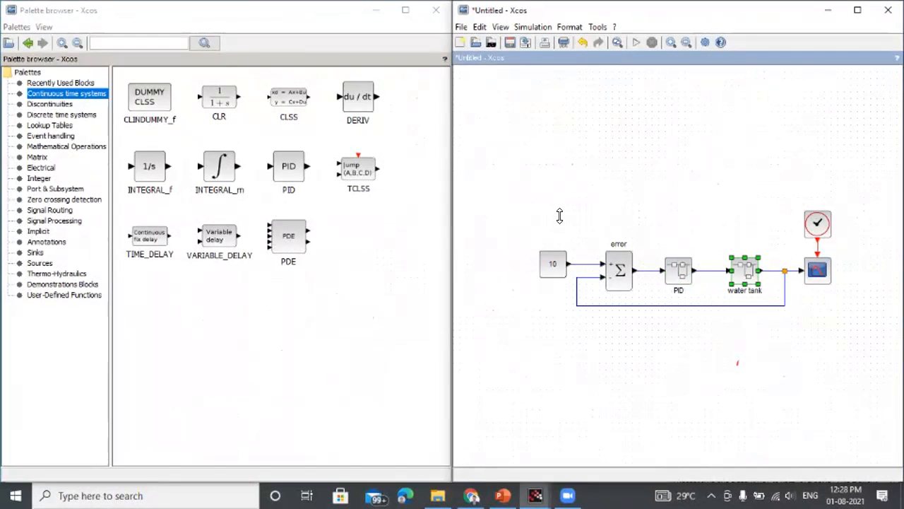
left_click_drag(541, 202, 555, 120)
left_click(551, 163)
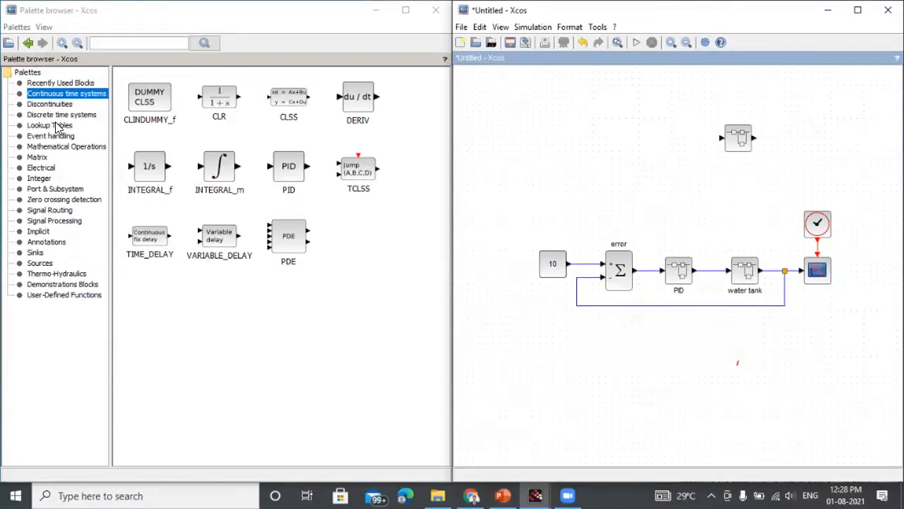
Duplicate the error summation block above the main loop and connect its output to the copied water tank superblock.
left_click(60, 146)
scroll(159, 255, "down", 3)
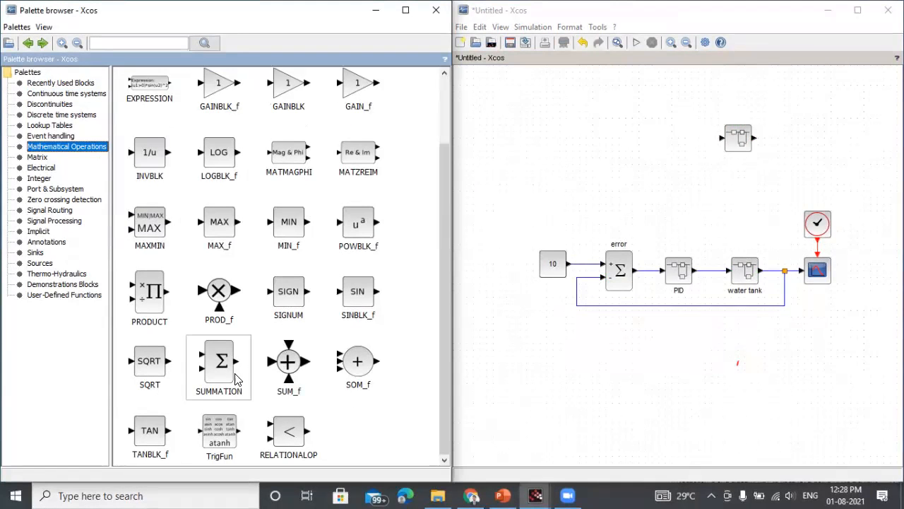
left_click(620, 270)
left_click_drag(619, 269, 722, 138)
left_click(678, 183)
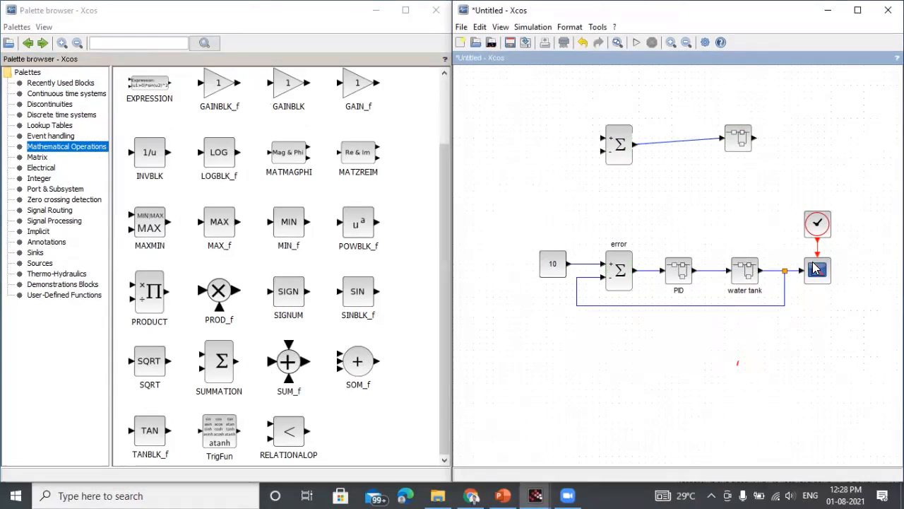
Duplicate the scope and its clock beside the copied water tank superblock and connect the superblock's output to the scope.
left_click_drag(816, 269, 776, 134)
left_click_drag(825, 225, 783, 82)
left_click(827, 121)
left_click_drag(794, 178, 791, 195)
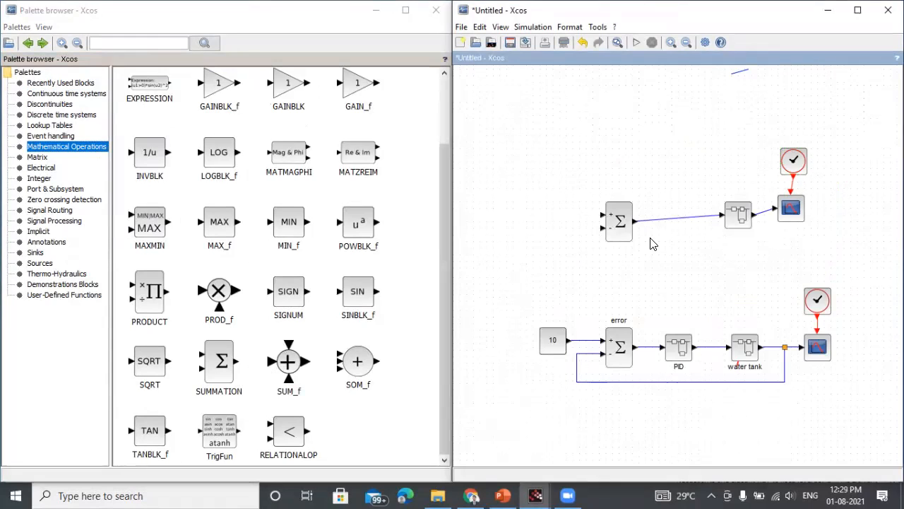
left_click_drag(743, 222, 730, 221)
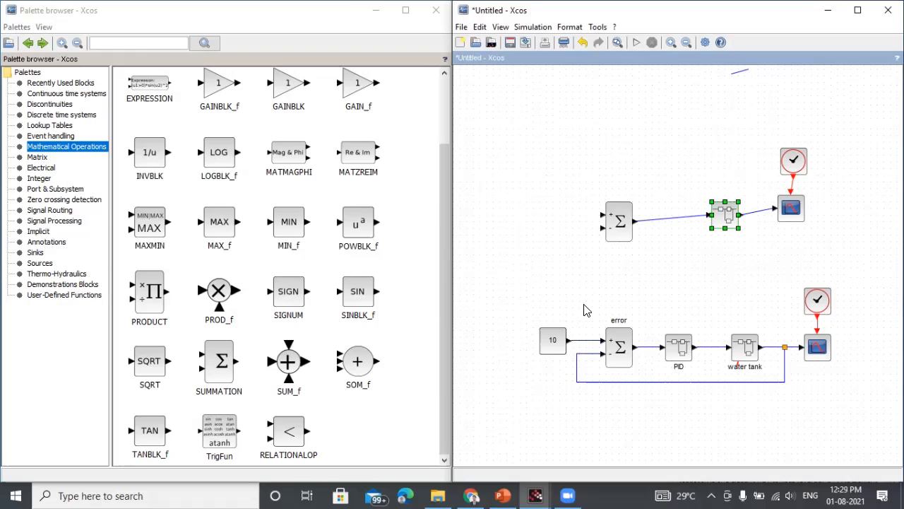
Branch the constant 10 signal to the copied summation and feed the copied water tank's output back to its minus input.
left_click(579, 341)
left_click_drag(579, 342, 602, 215)
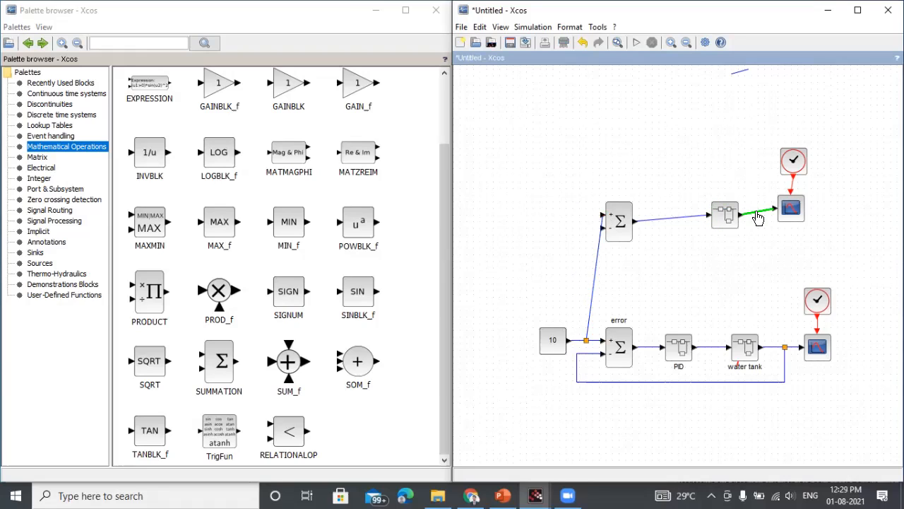
left_click_drag(758, 217, 606, 238)
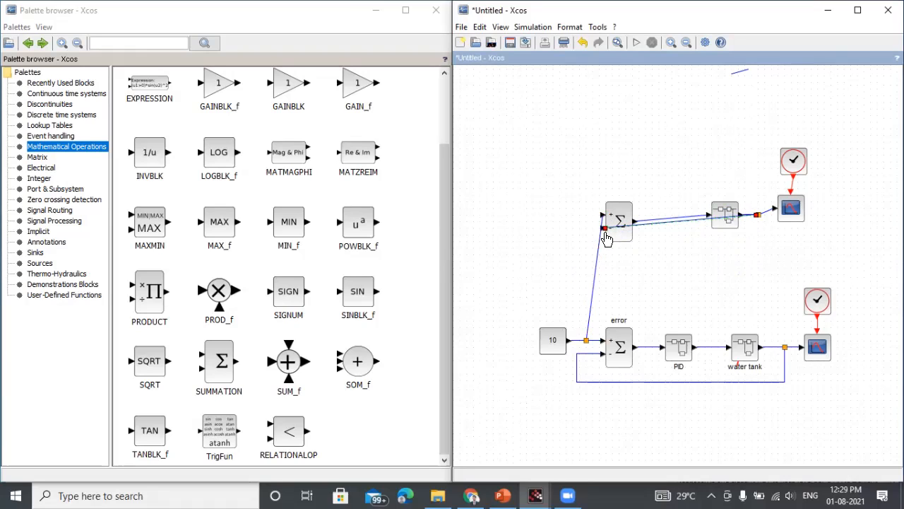
Reroute the upper loop's reference link with a square corner and bend its feedback link beneath the blocks.
left_click(597, 266)
left_click_drag(586, 296, 586, 214)
left_click(612, 259)
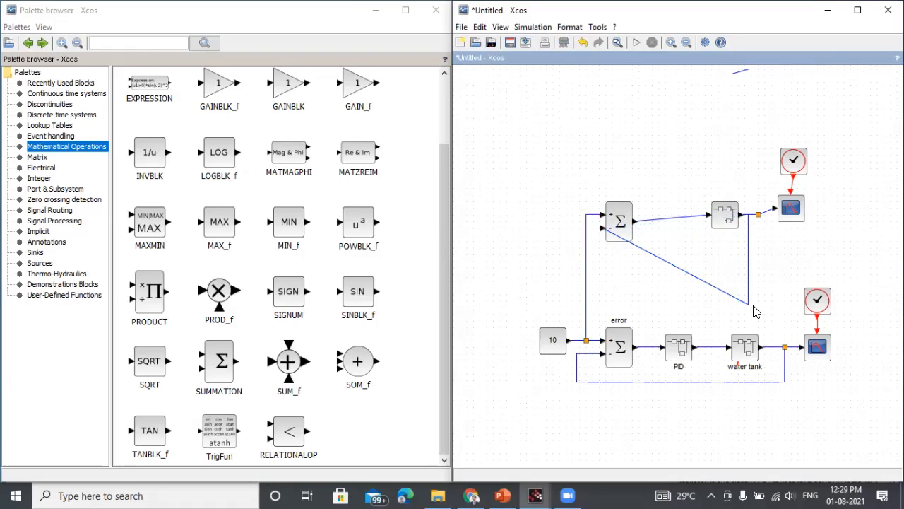
left_click(680, 277)
left_click_drag(680, 276, 599, 289)
left_click_drag(748, 311, 747, 276)
left_click(773, 280)
left_click(600, 294)
left_click_drag(600, 292, 599, 275)
Align the upper loop's scope, clock and summation block with the copied water tank superblock.
left_click(790, 255)
left_click_drag(788, 210, 788, 217)
left_click(798, 170)
left_click_drag(798, 170, 792, 176)
left_click(809, 191)
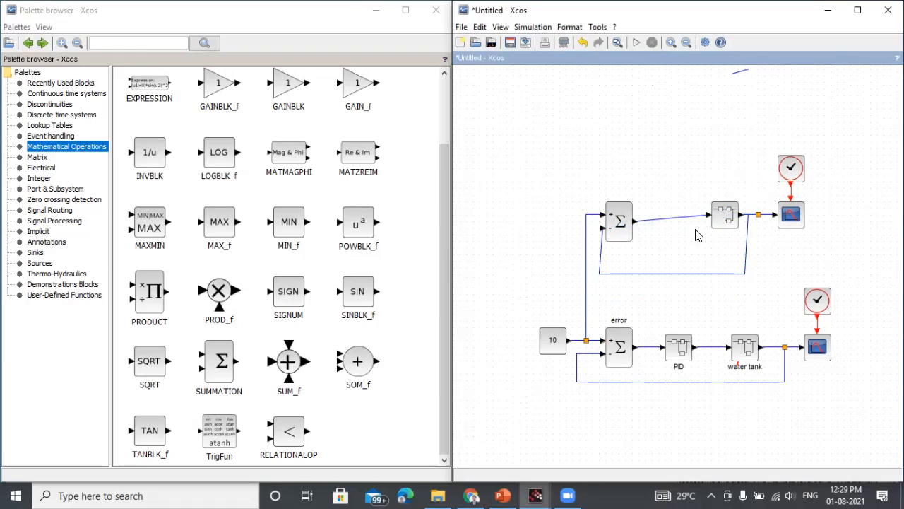
left_click(726, 221)
left_click(616, 220)
left_click_drag(617, 219, 617, 214)
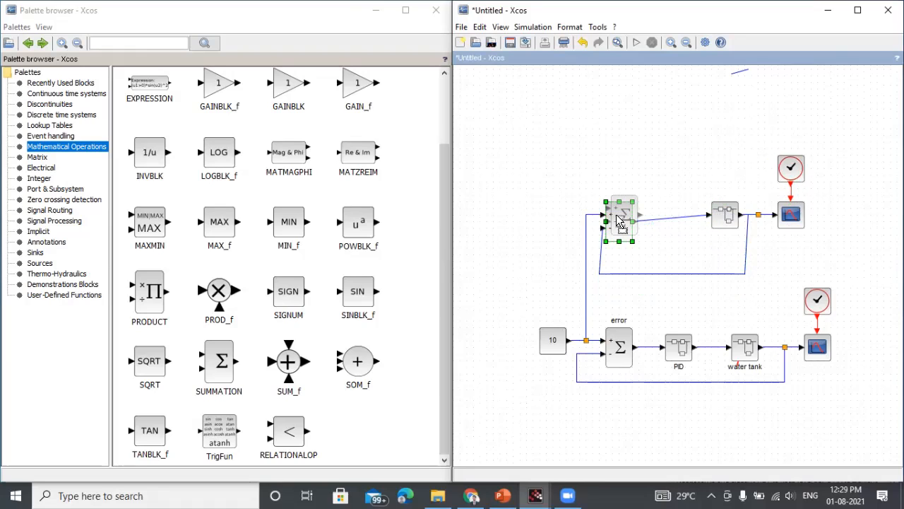
Try to straighten the corners of the upper loop's reference and feedback links.
left_click(585, 221)
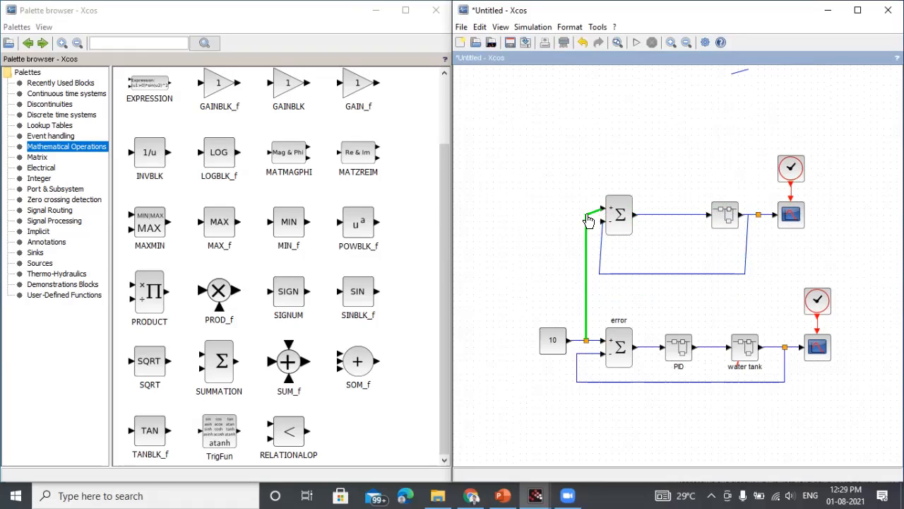
left_click_drag(586, 218, 585, 208)
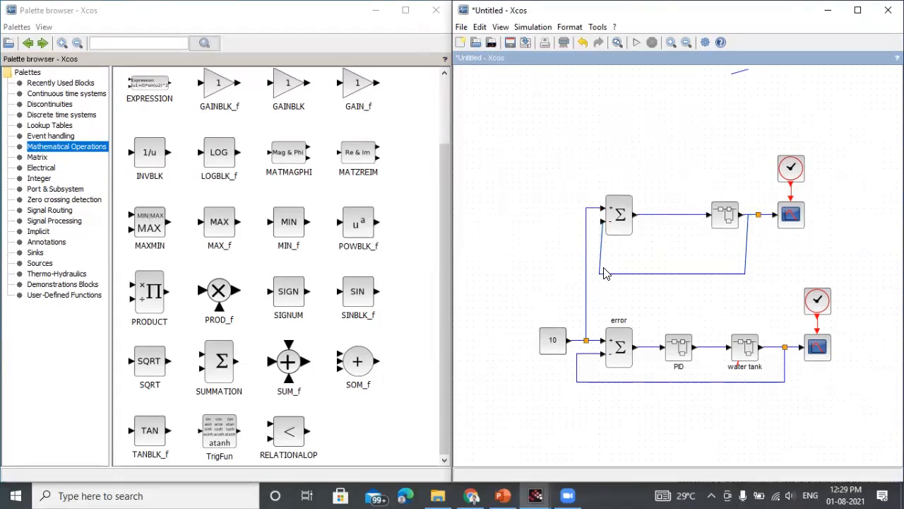
left_click_drag(599, 274, 681, 256)
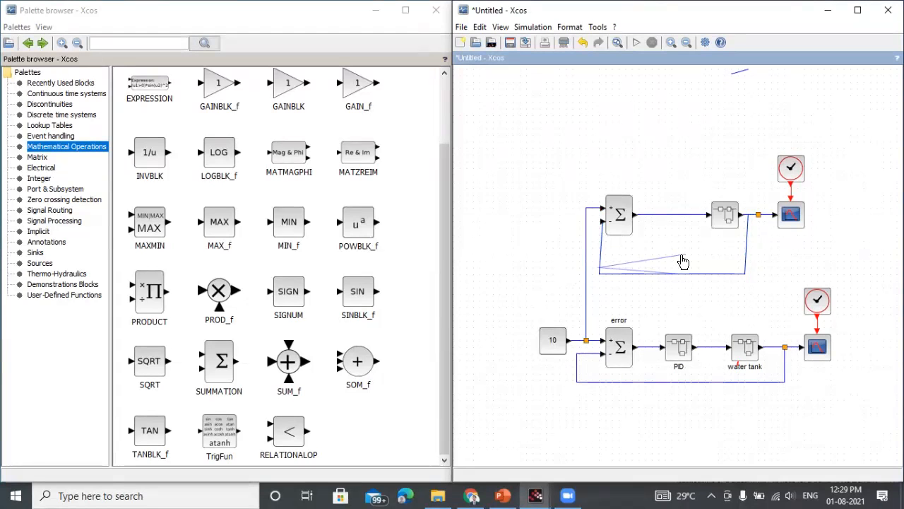
right_click(683, 256)
left_click(712, 264)
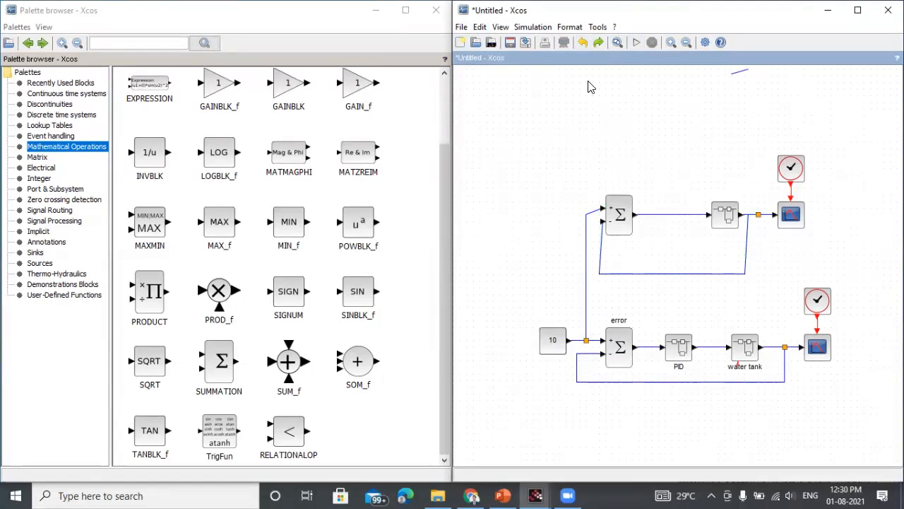
Run the simulation and bring up the response plot window.
left_click(634, 45)
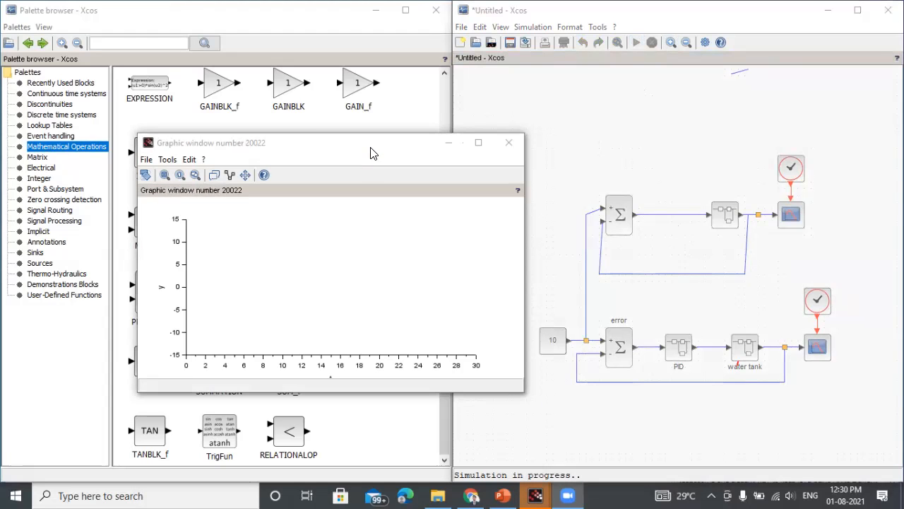
left_click(380, 156)
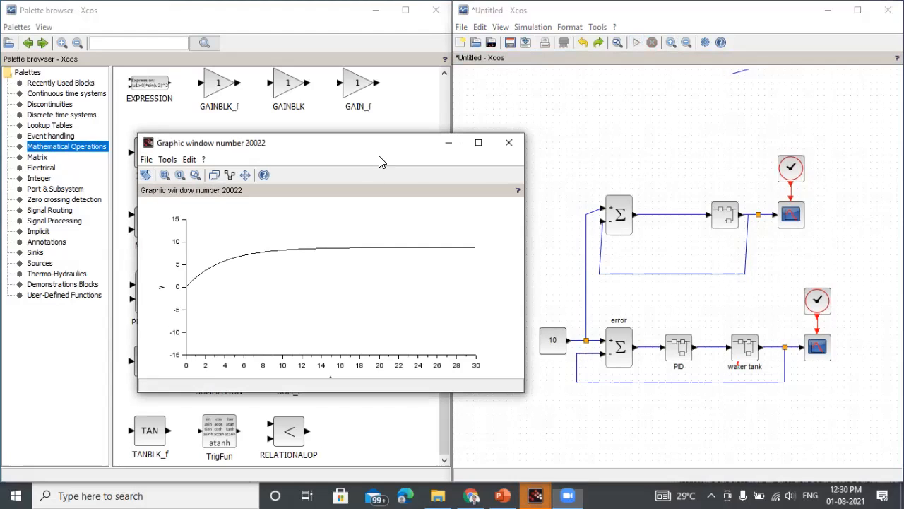
Place the two simulation response plot windows side by side for comparison.
left_click_drag(380, 161, 655, 163)
left_click_drag(330, 144, 204, 146)
left_click_drag(521, 149, 553, 149)
left_click(258, 145)
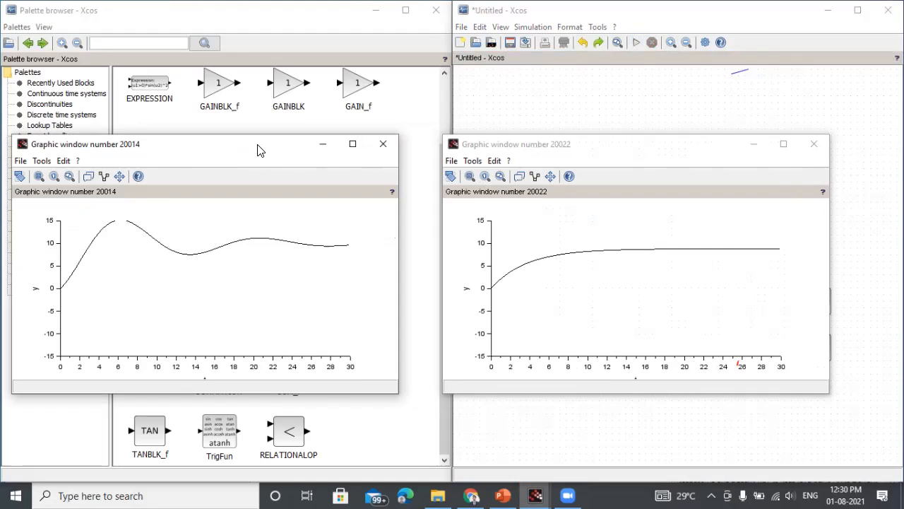
left_click_drag(258, 149, 288, 145)
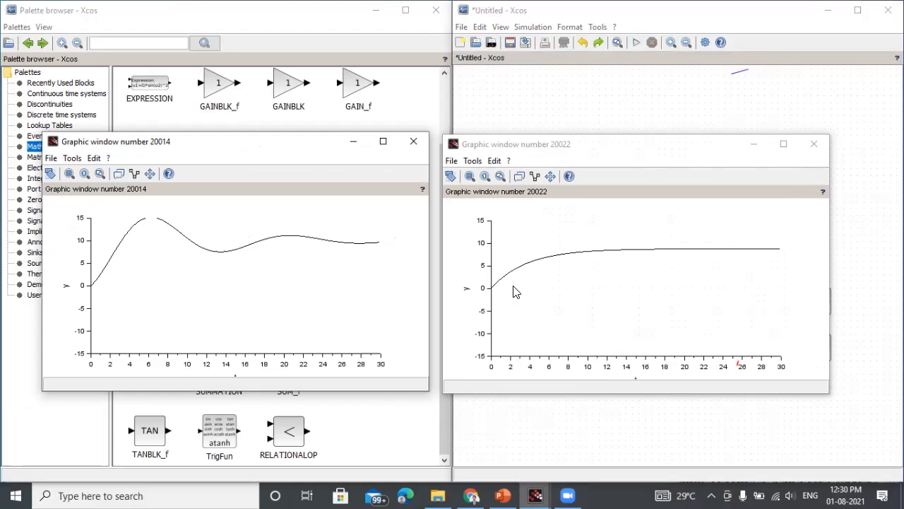
Fit the axes of both response plots to show their full curves.
left_click(103, 175)
scroll(162, 248, "up", 3)
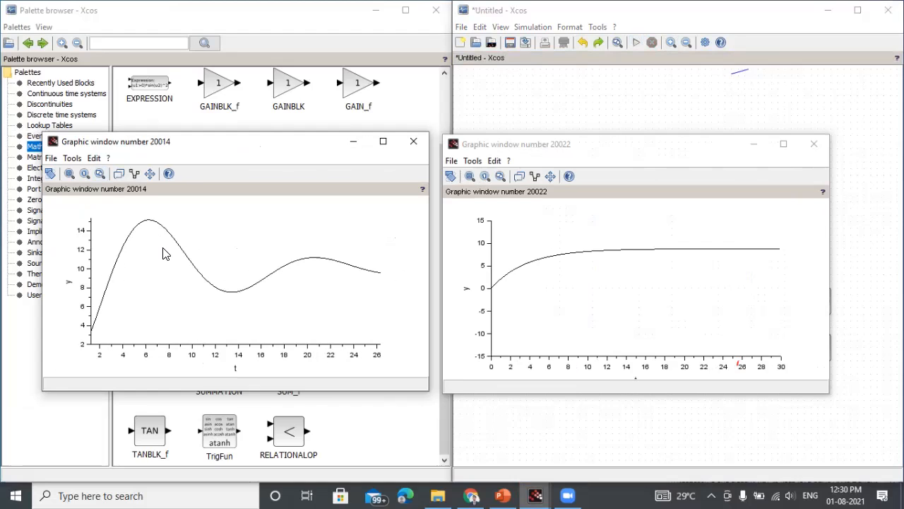
left_click(100, 174)
left_click(499, 176)
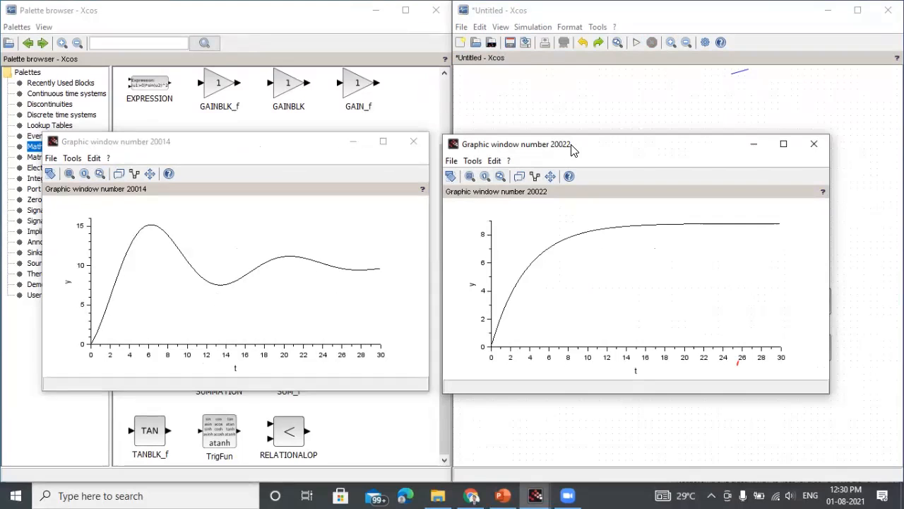
Compare the two response plots against the diagram and close both plot windows.
left_click_drag(572, 149, 612, 146)
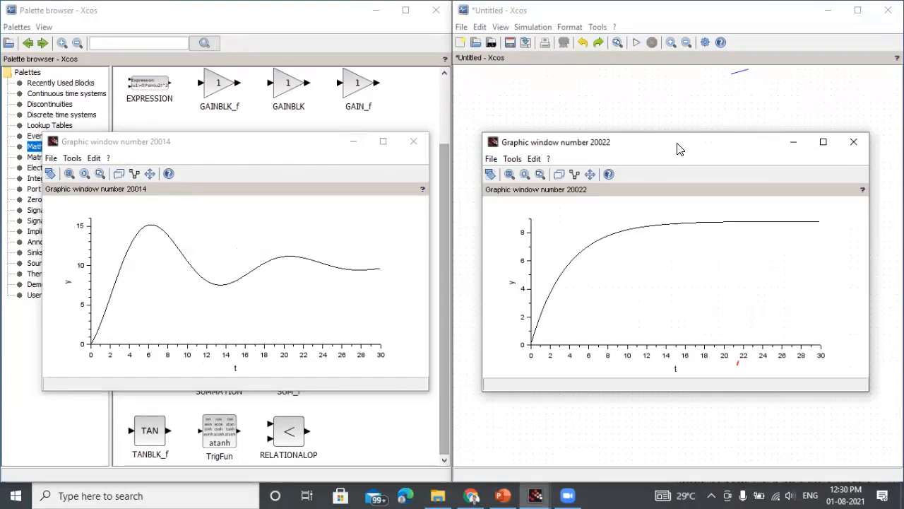
left_click_drag(678, 146, 471, 361)
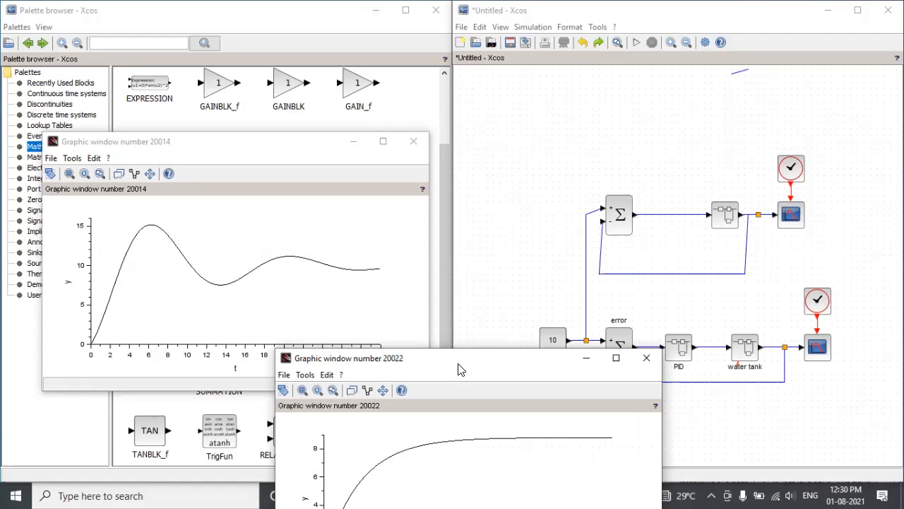
left_click_drag(445, 366, 608, 150)
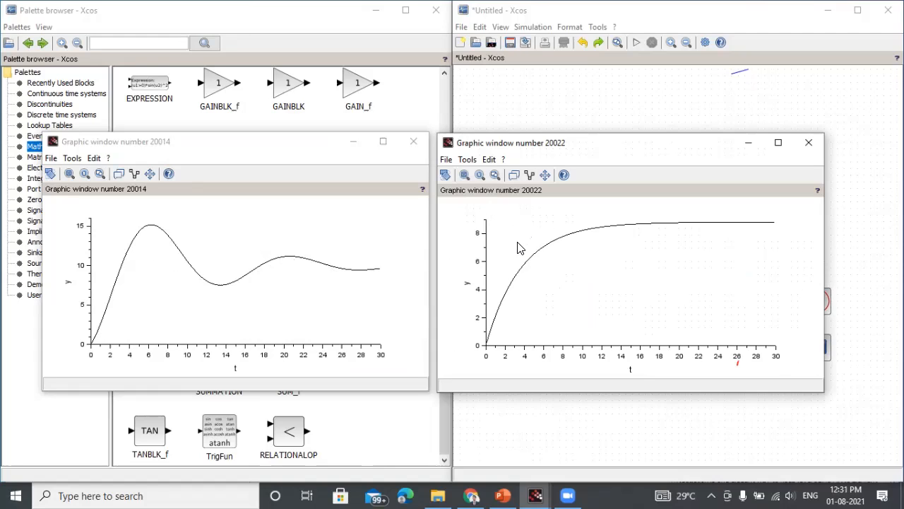
left_click(102, 179)
left_click(493, 177)
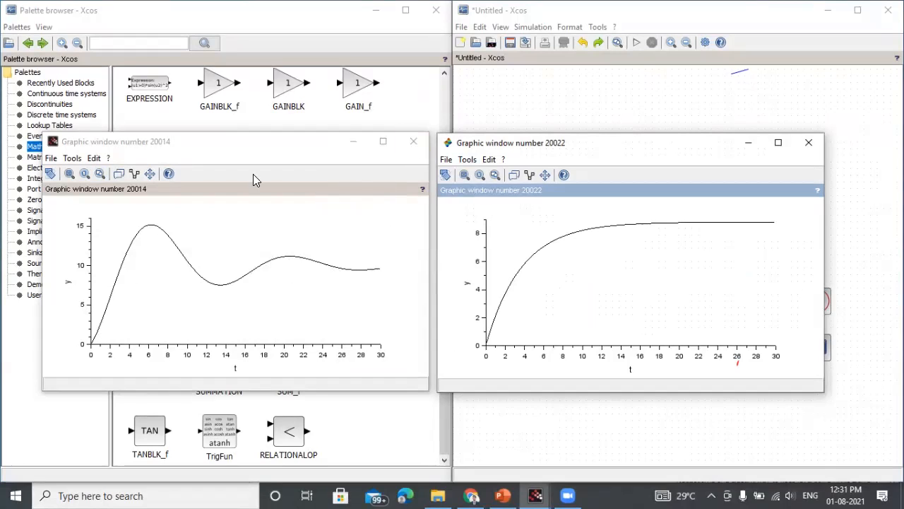
left_click(809, 142)
left_click(414, 141)
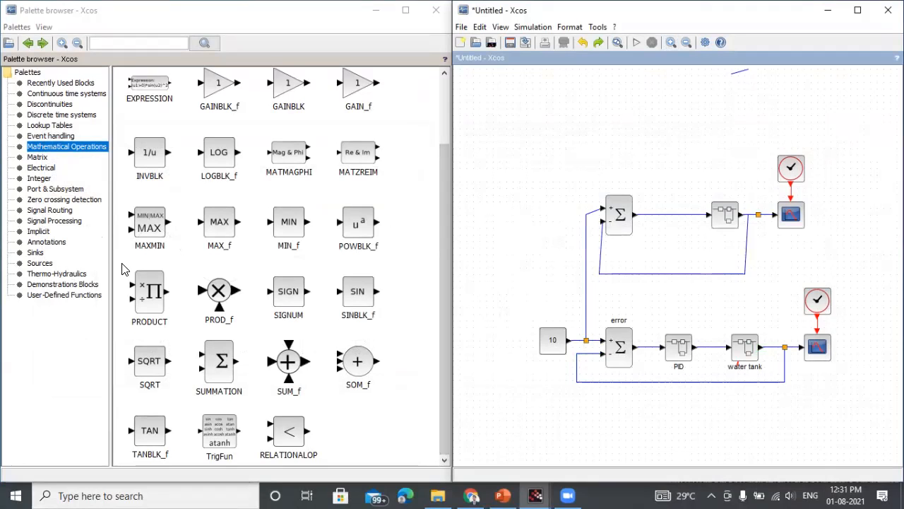
Look through the Sinks, Annotations, Mathematical Operations, Event handling and other block palettes for a signal-combining block.
scroll(339, 349, "up", 2)
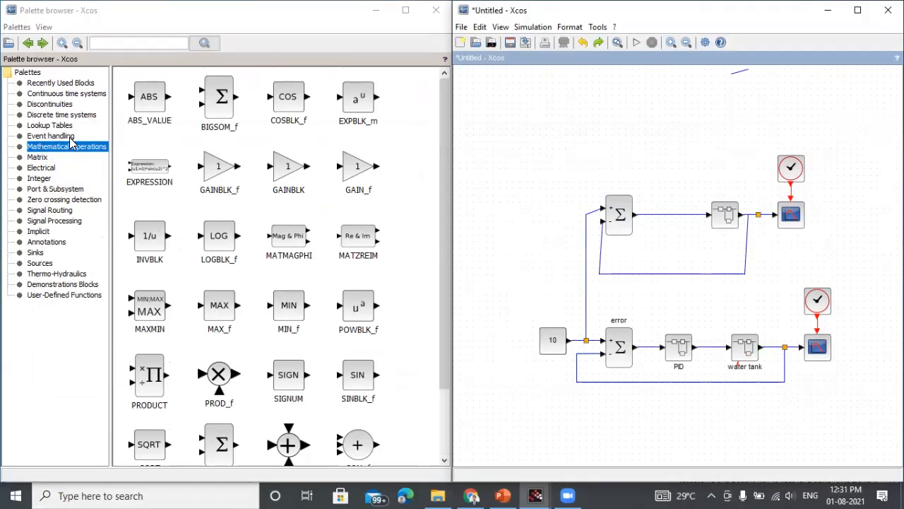
left_click(40, 265)
scroll(238, 303, "down", 1)
scroll(237, 311, "up", 1)
key("Up")
scroll(235, 318, "down", 1)
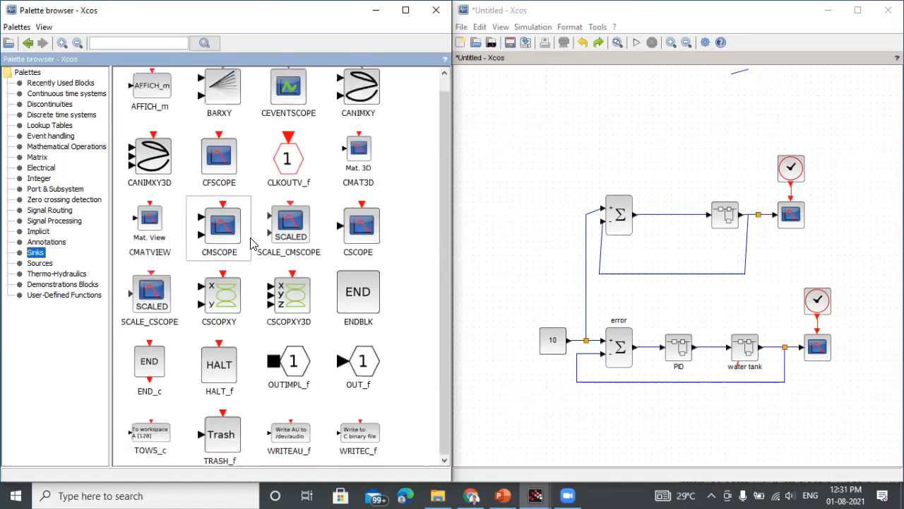
scroll(233, 323, "up", 1)
left_click(44, 242)
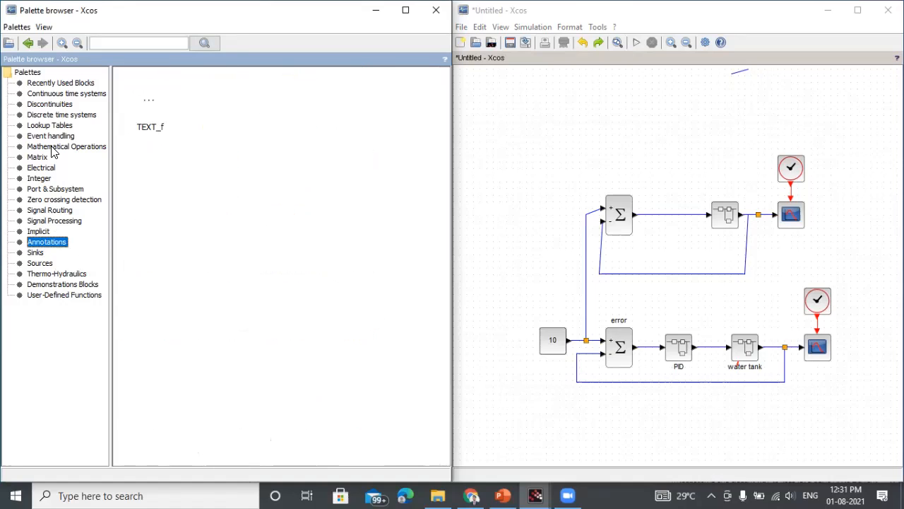
left_click(49, 146)
scroll(225, 243, "down", 3)
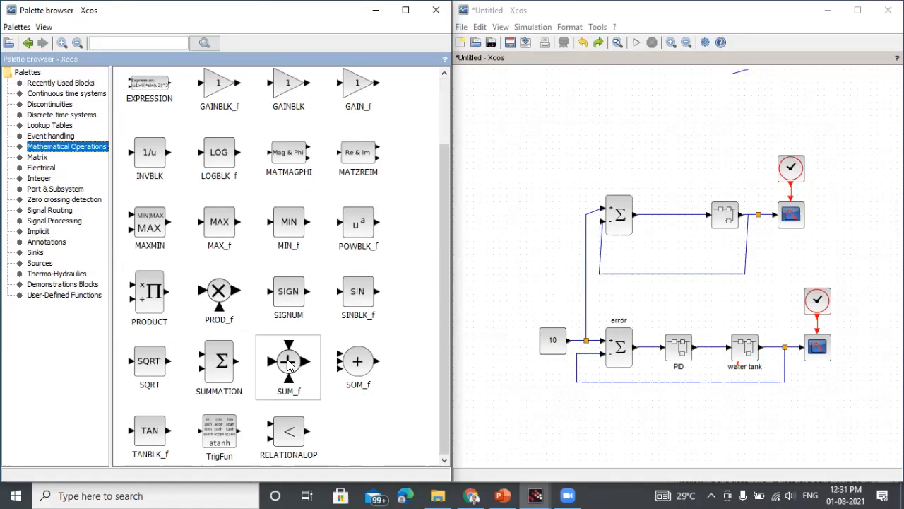
scroll(287, 359, "up", 3)
left_click(60, 136)
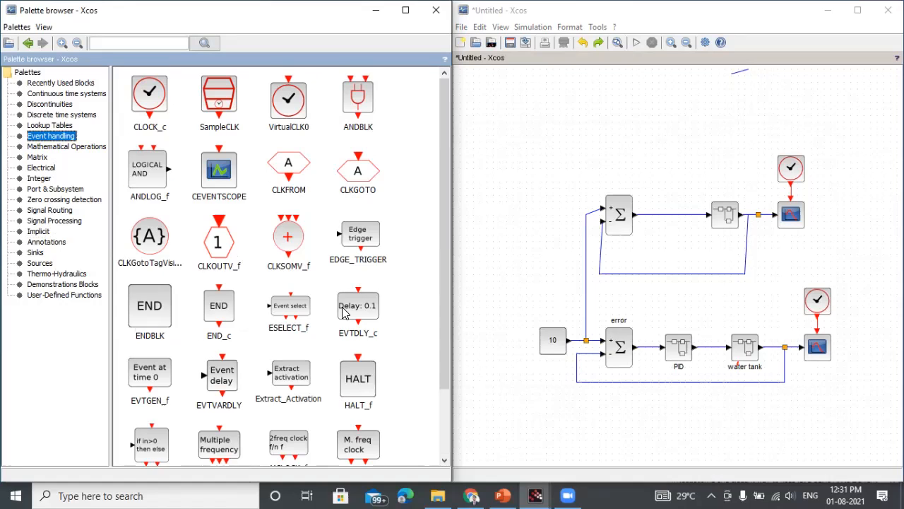
left_click(51, 125)
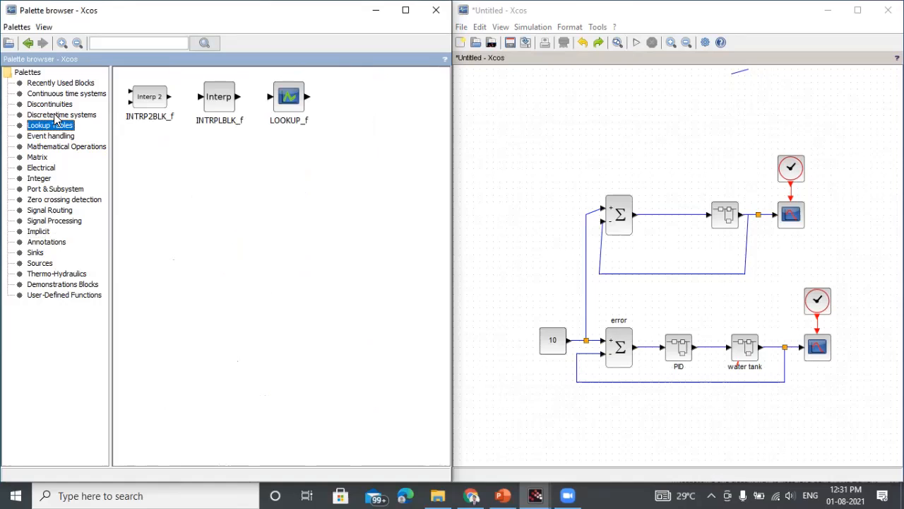
left_click(56, 116)
left_click(57, 105)
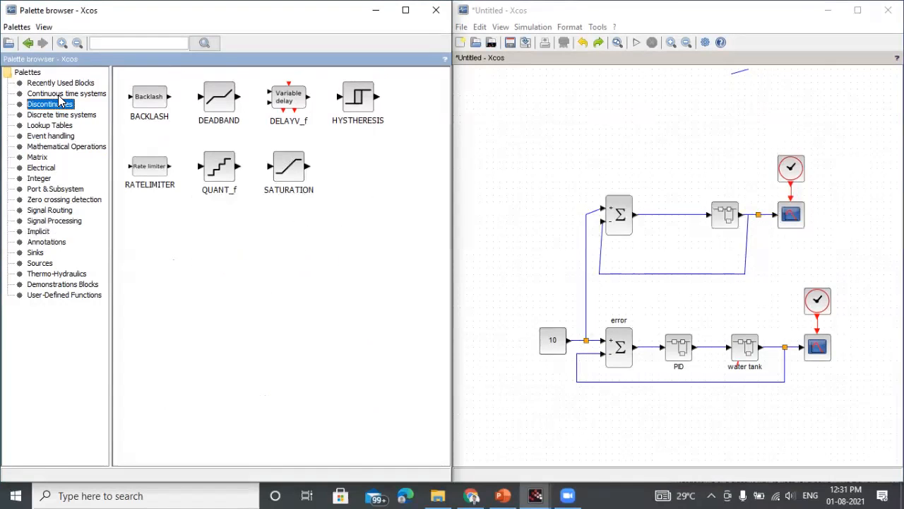
left_click(60, 94)
left_click(60, 83)
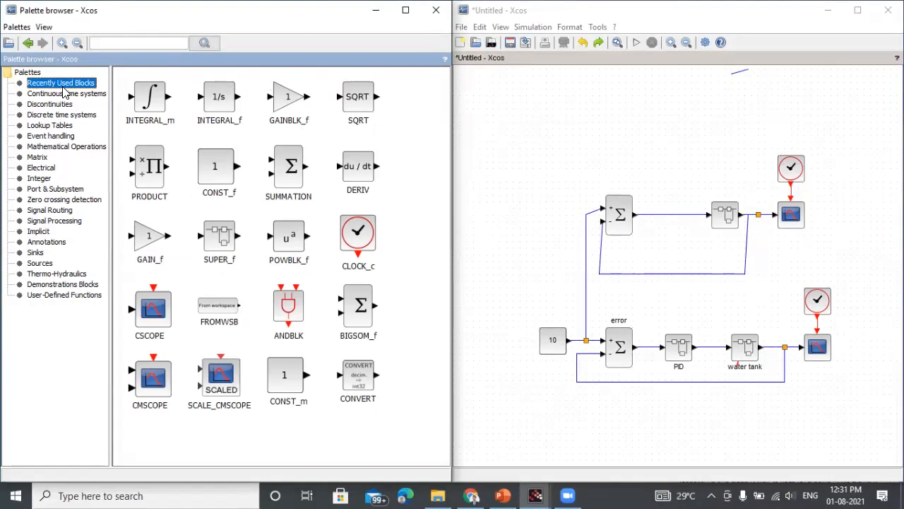
Find the MUX block in the Signal Routing palette and place it below the lower loop's scope.
left_click(38, 157)
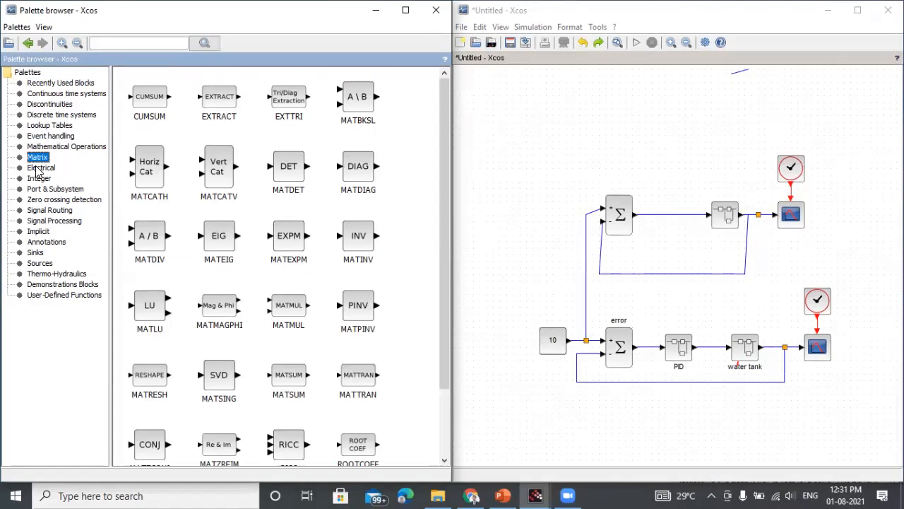
left_click(36, 190)
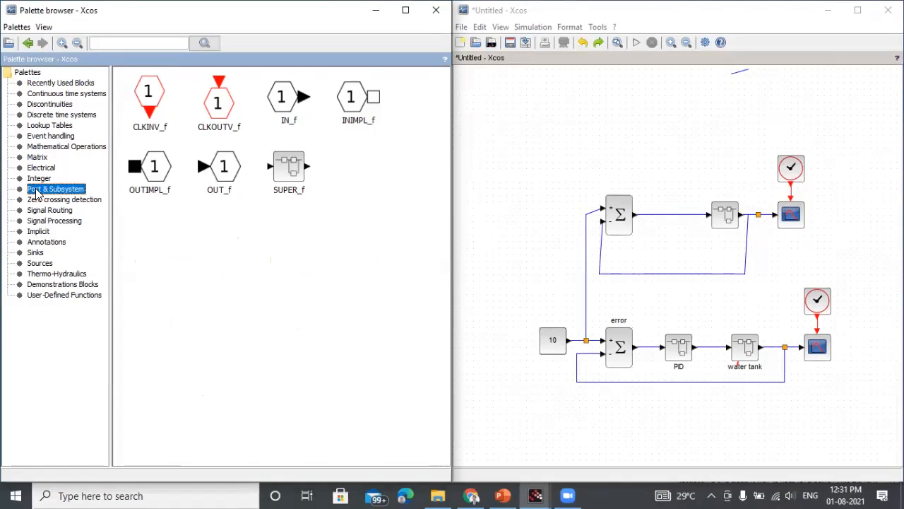
left_click(34, 200)
left_click(39, 211)
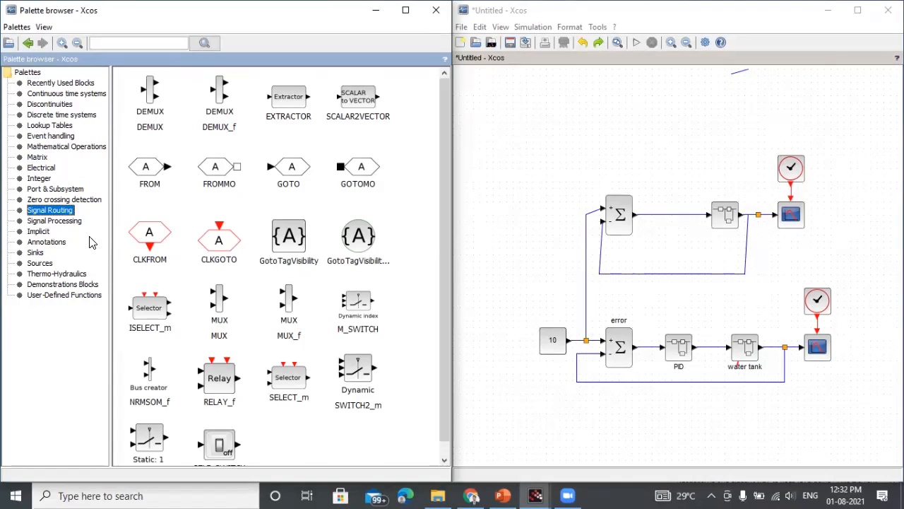
left_click_drag(215, 305, 809, 404)
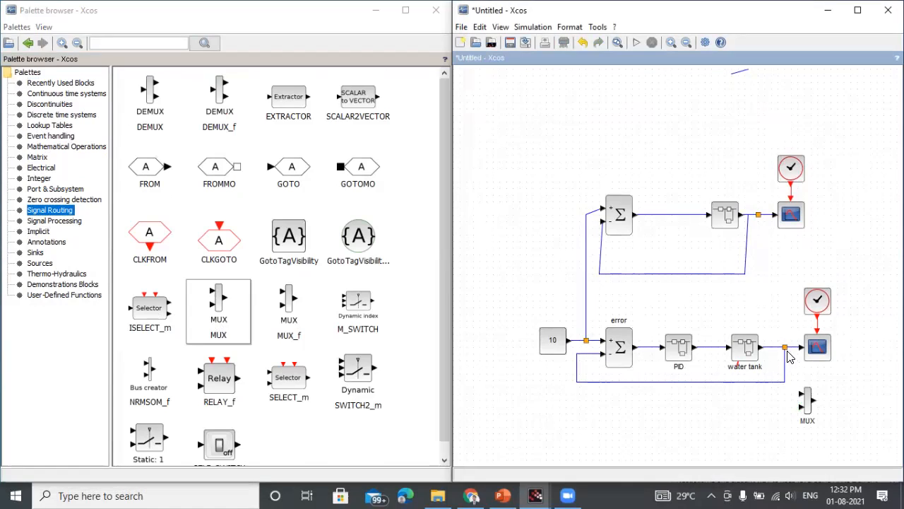
Delete the lower loop's scope and clock and move the MUX into the scope's place.
left_click(818, 353)
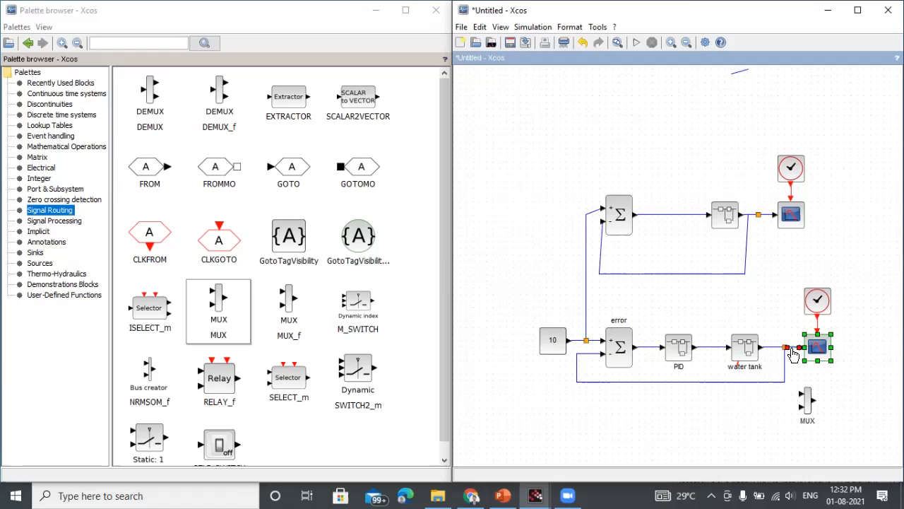
key("Delete")
left_click(817, 311)
key("Delete")
left_click_drag(807, 406, 817, 350)
left_click(825, 403)
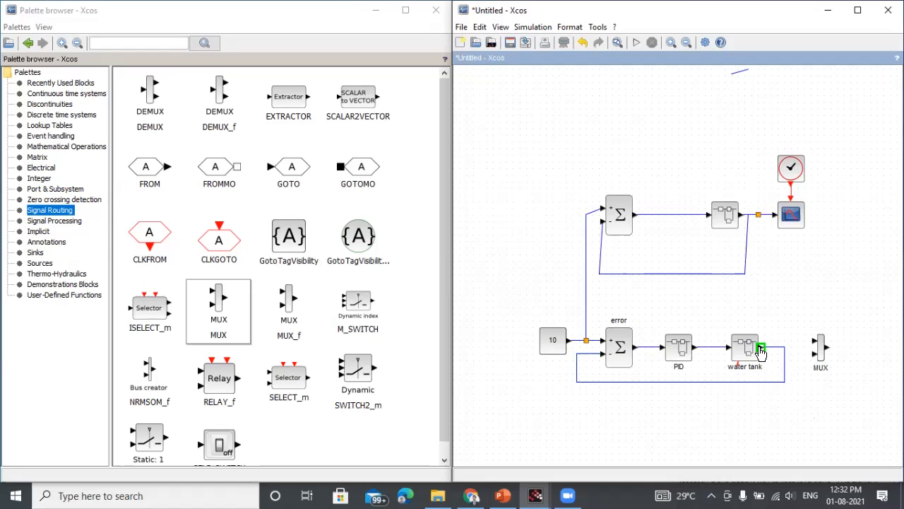
Link the reference signal to the first MUX input, routed above the lower loop's blocks.
left_click_drag(785, 351, 814, 342)
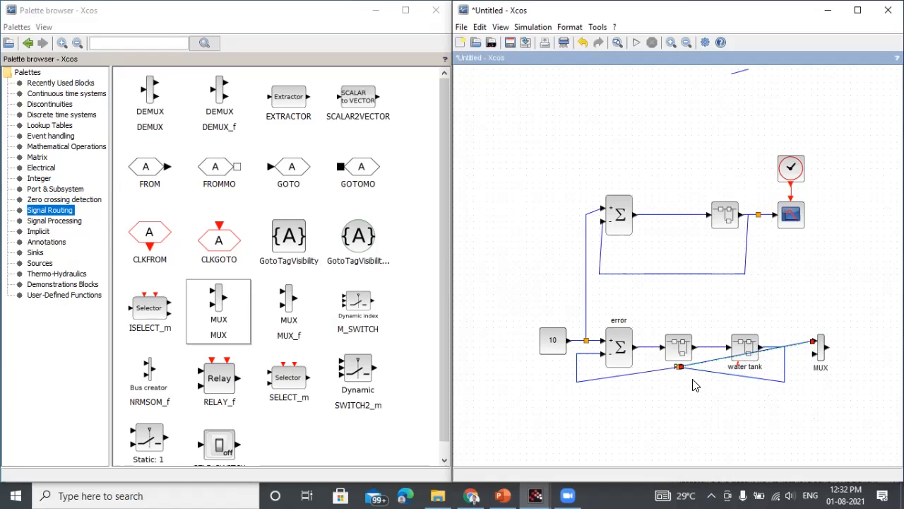
key("ctrl+z")
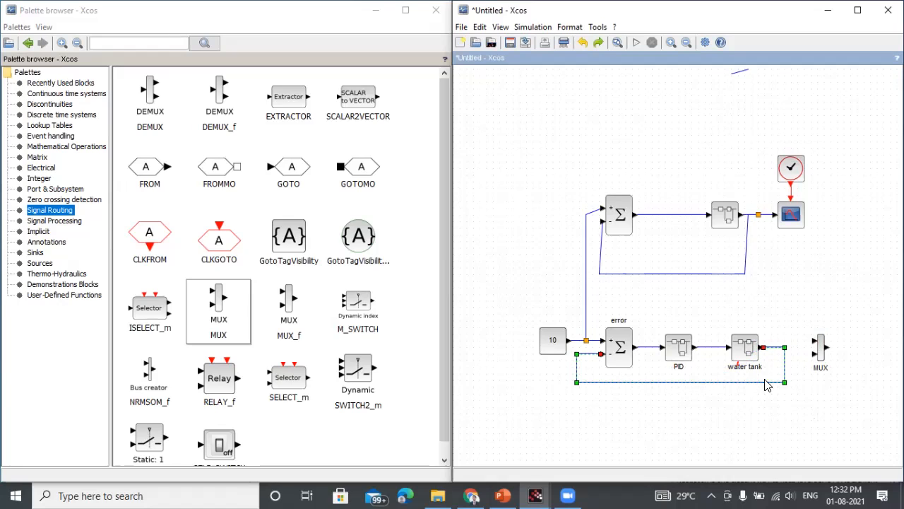
left_click_drag(812, 346, 596, 343)
left_click_drag(800, 346, 593, 296)
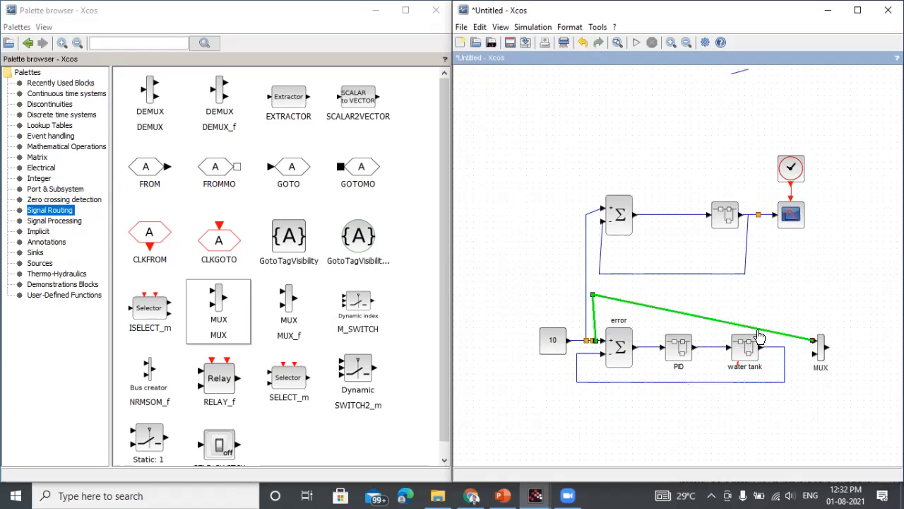
left_click(766, 329)
left_click_drag(766, 329, 811, 293)
left_click(800, 363)
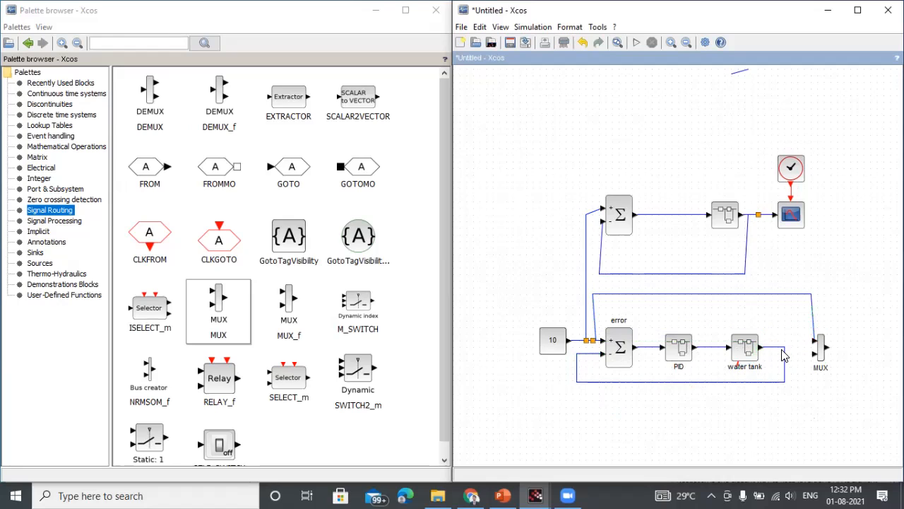
Try to branch the lower feedback link into the second MUX input, and delete the feedback and MUX links.
mouse_move(784, 358)
left_mouse_down()
mouse_move(815, 357)
mouse_move(786, 372)
left_mouse_up()
left_click(676, 283)
left_click(677, 286)
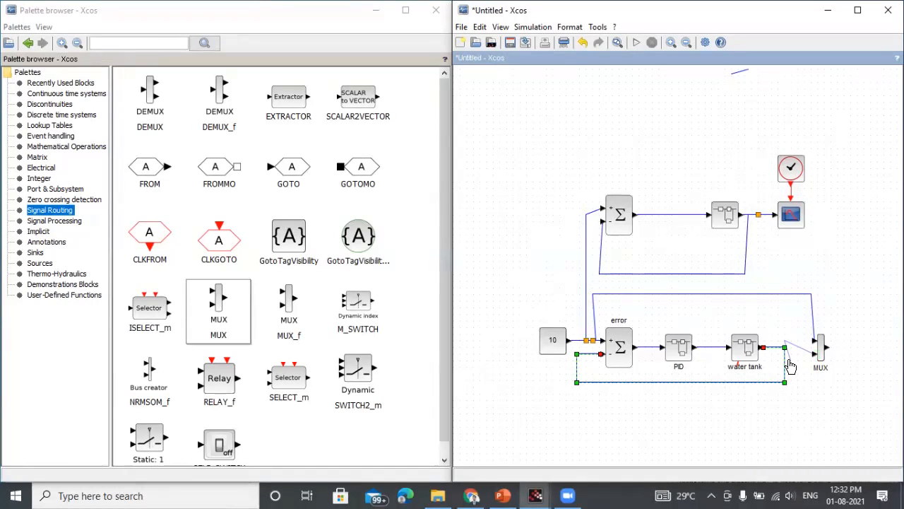
right_click(794, 369)
left_click(784, 366)
key("Delete")
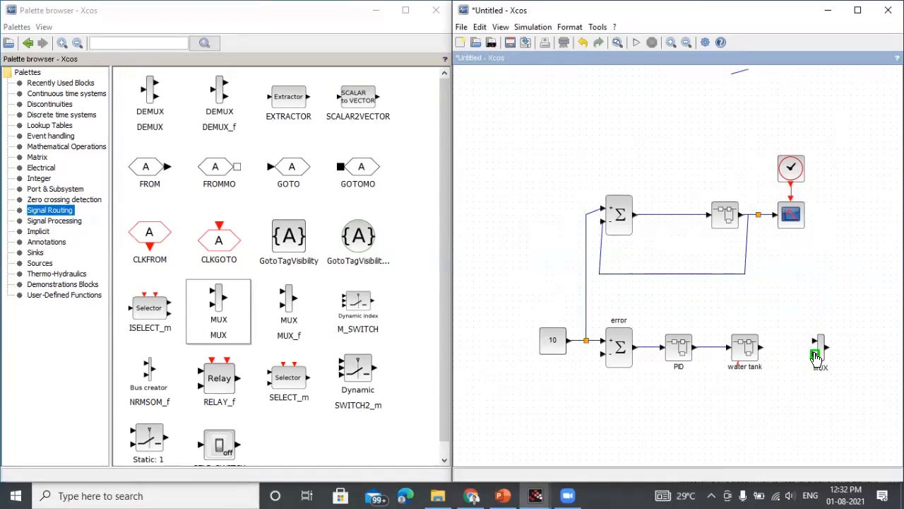
Link the reference signal to the first MUX input and the water tank output to the second.
left_click_drag(813, 355, 811, 315)
left_click(764, 422)
Place a copy of the upper loop's scope beside the MUX and a copy of its clock above that scope.
left_click_drag(788, 225, 812, 414)
left_click(830, 243)
left_click_drag(860, 352, 795, 221)
left_click(825, 233)
left_click_drag(812, 413, 859, 347)
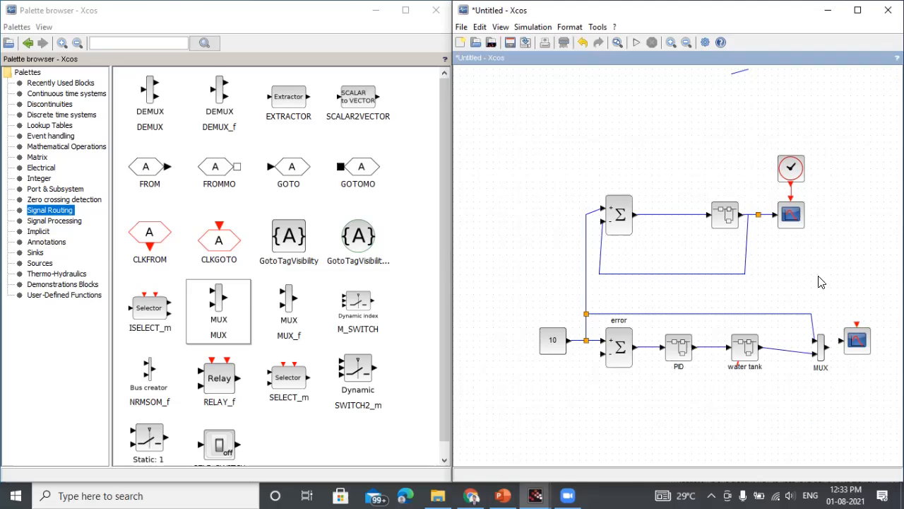
left_click_drag(791, 167, 857, 287)
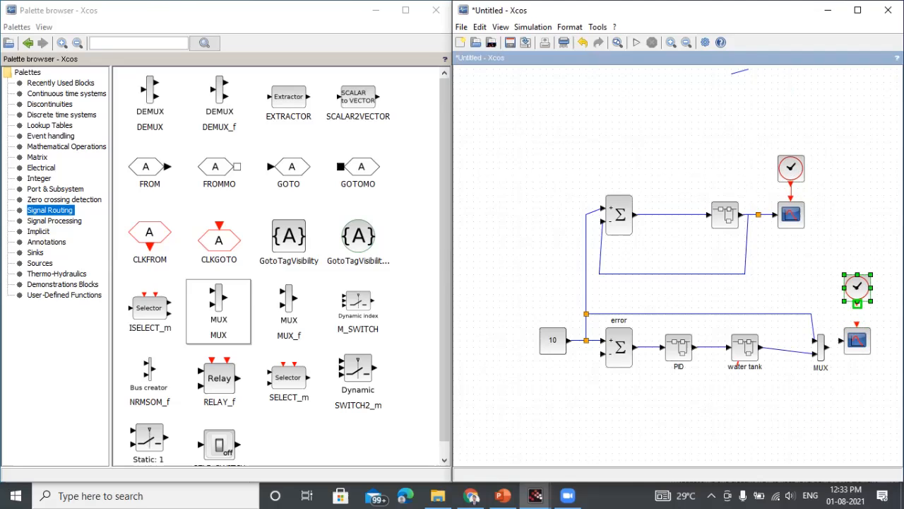
Link the MUX output and the copied clock to the new scope and run the simulation.
left_click_drag(857, 325, 841, 341)
left_click(828, 382)
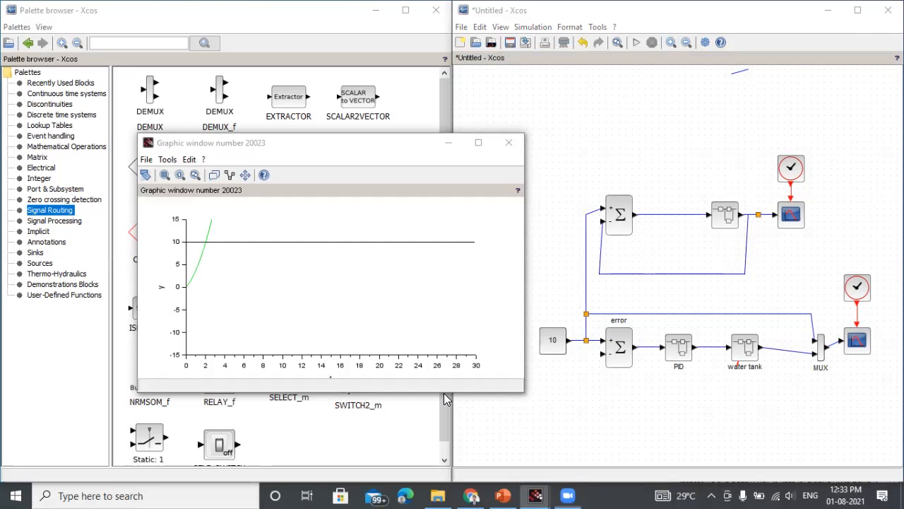
Place the lower and upper loops' scope plots side by side, compare their curves, and close both plot windows.
left_click(387, 149)
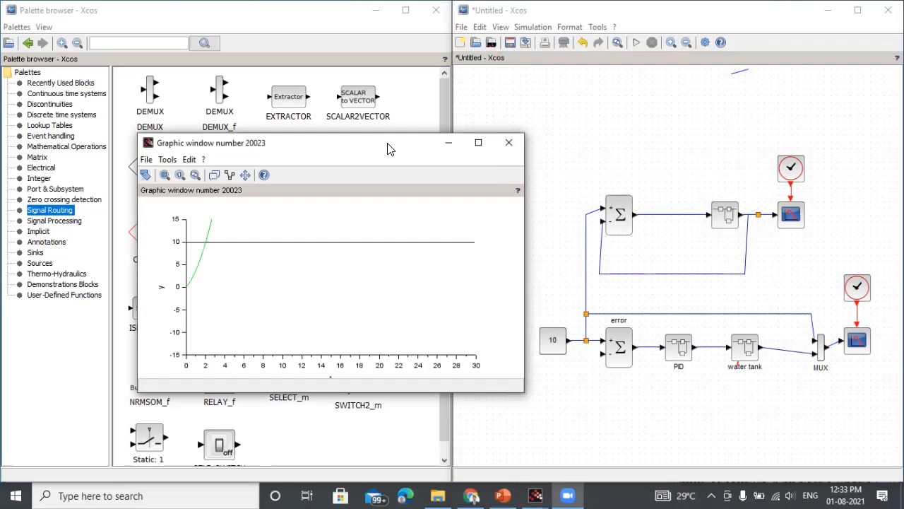
left_click_drag(387, 148, 770, 137)
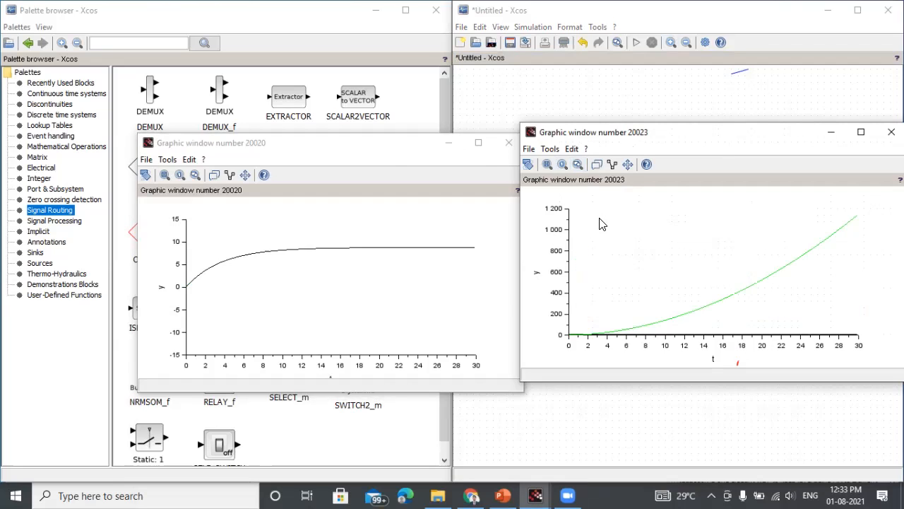
left_click(385, 154)
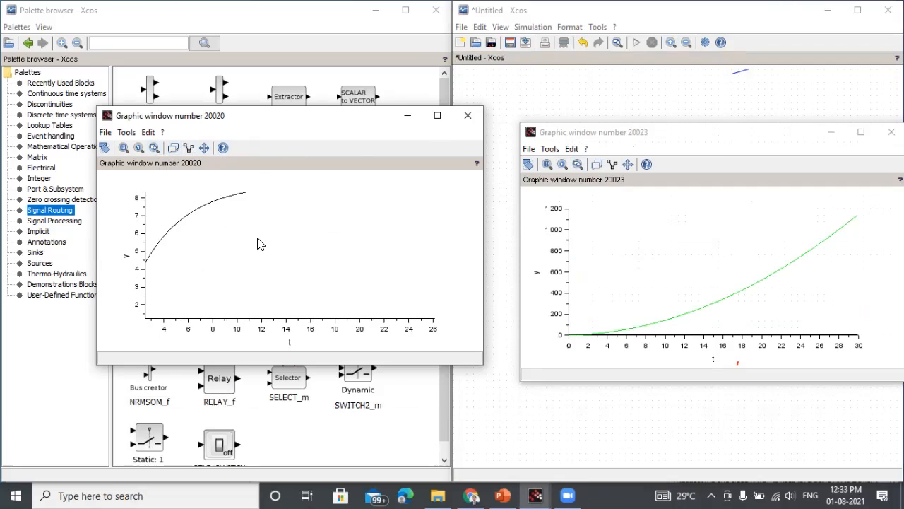
left_click(728, 143)
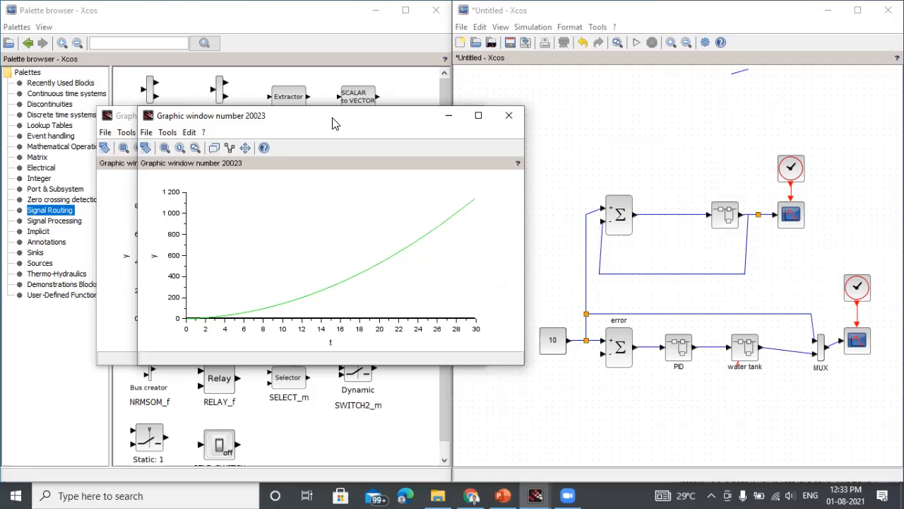
left_click_drag(334, 124, 638, 123)
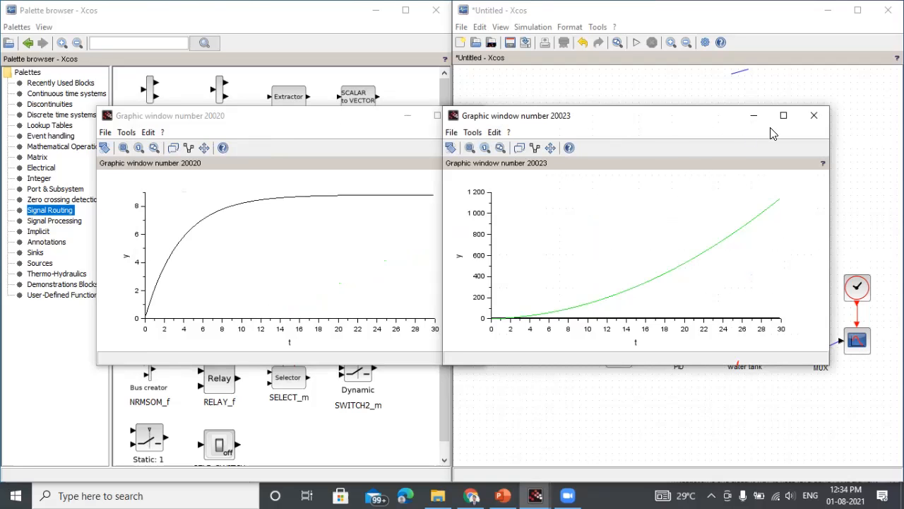
left_click(821, 114)
left_click(465, 116)
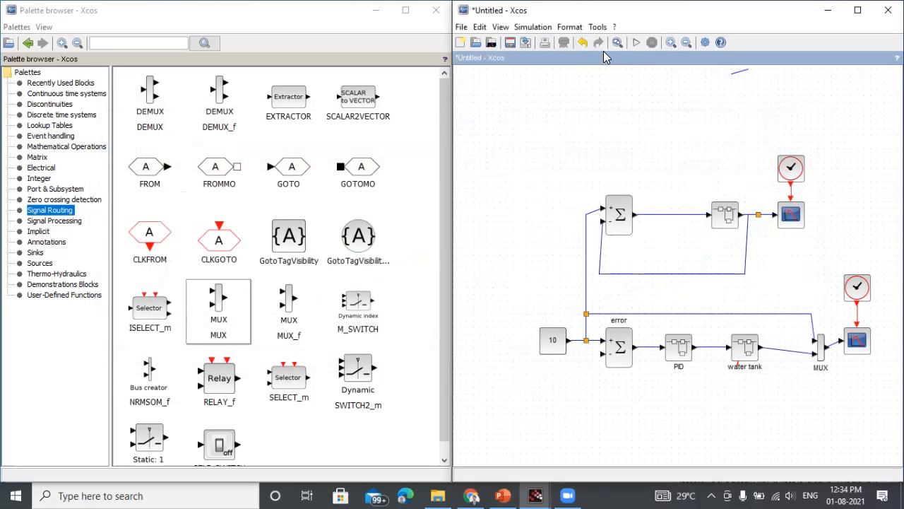
Rerun the simulation, examine the MUX scope's curves at closer and wider zoom, and close that plot window.
left_click(636, 43)
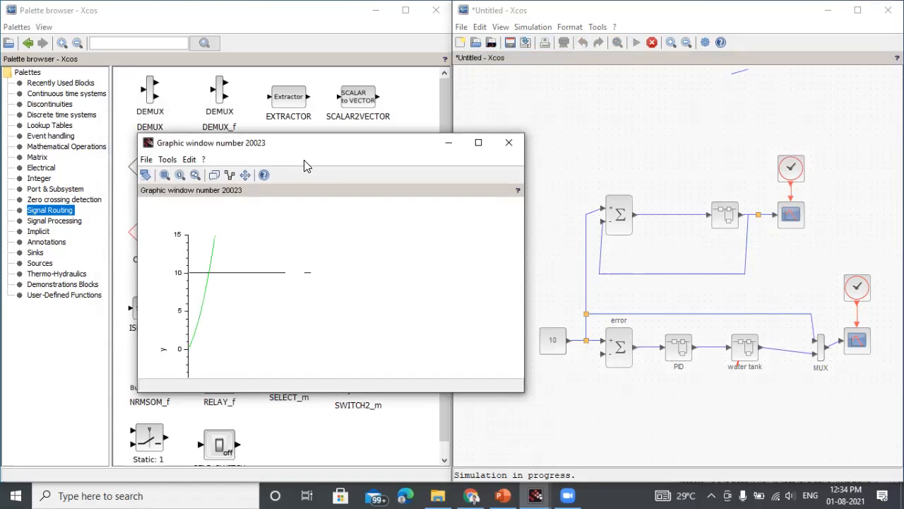
left_click_drag(315, 154, 597, 154)
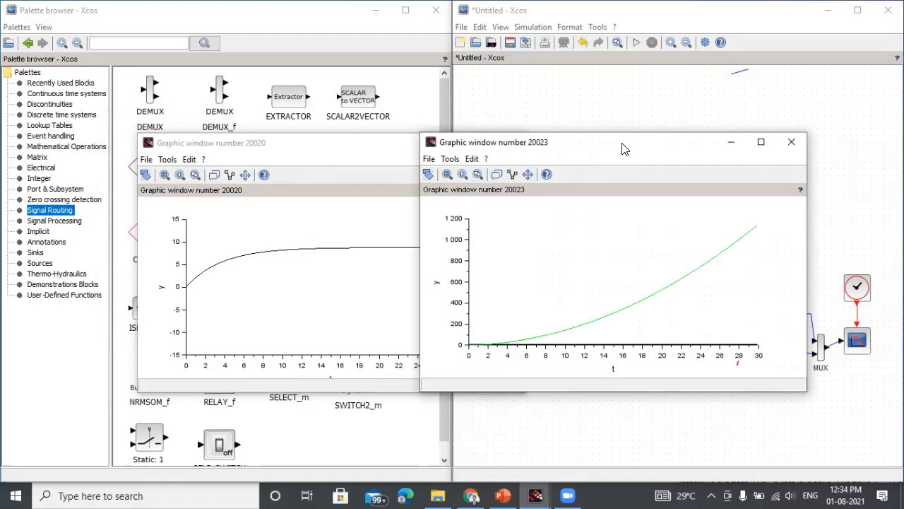
left_click_drag(622, 149, 325, 130)
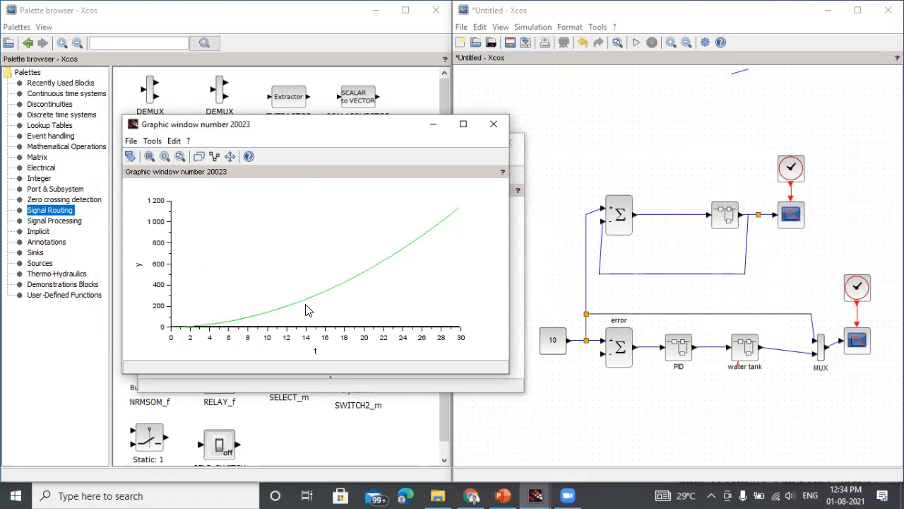
scroll(308, 311, "up", 3)
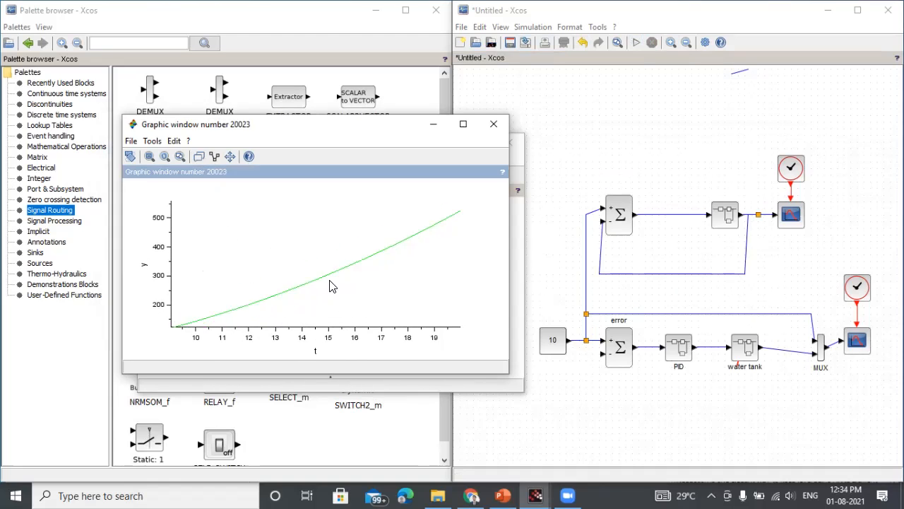
scroll(223, 322, "up", 2)
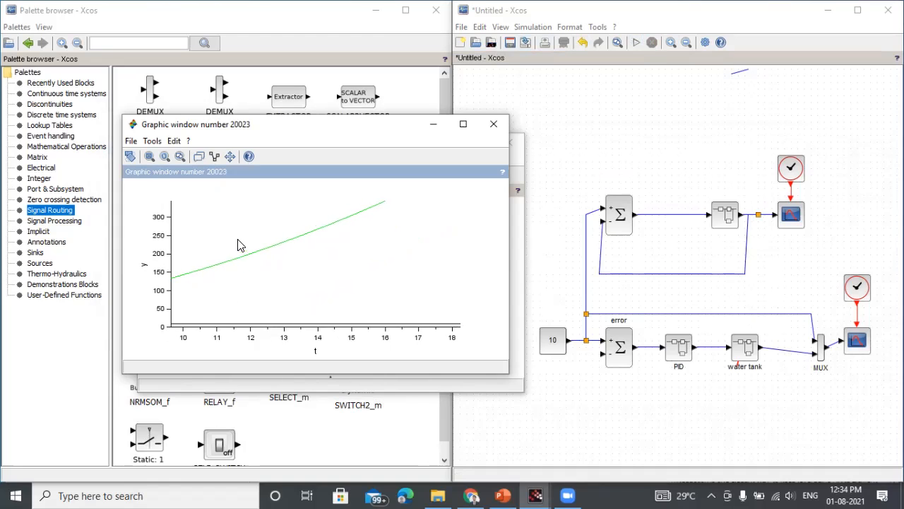
scroll(223, 322, "up", 3)
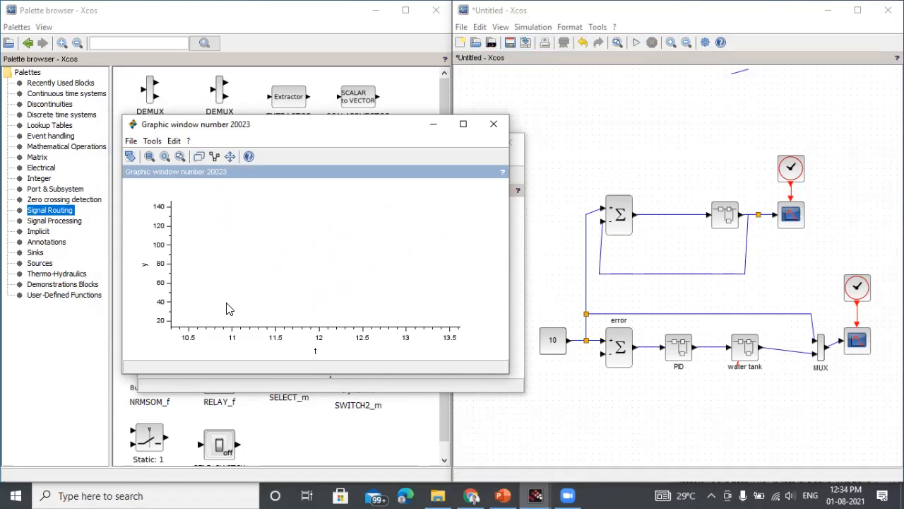
scroll(240, 283, "down", 5)
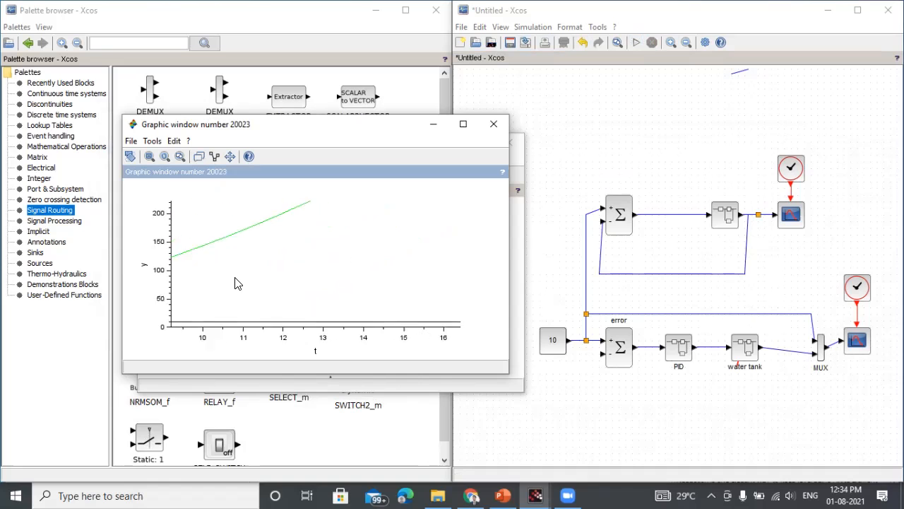
scroll(237, 283, "down", 4)
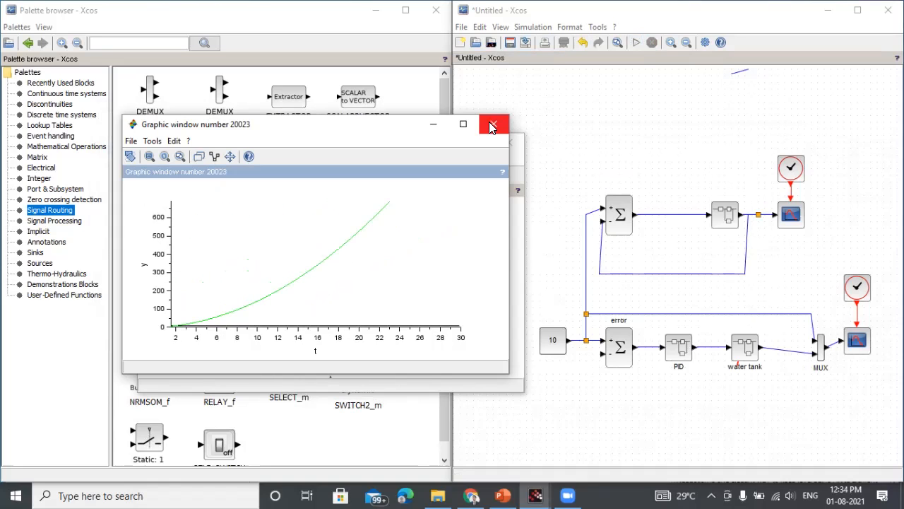
left_click(492, 124)
Set the integral and derivative gains inside the PID superblock to 0 and close the superblock diagram.
double_click(684, 353)
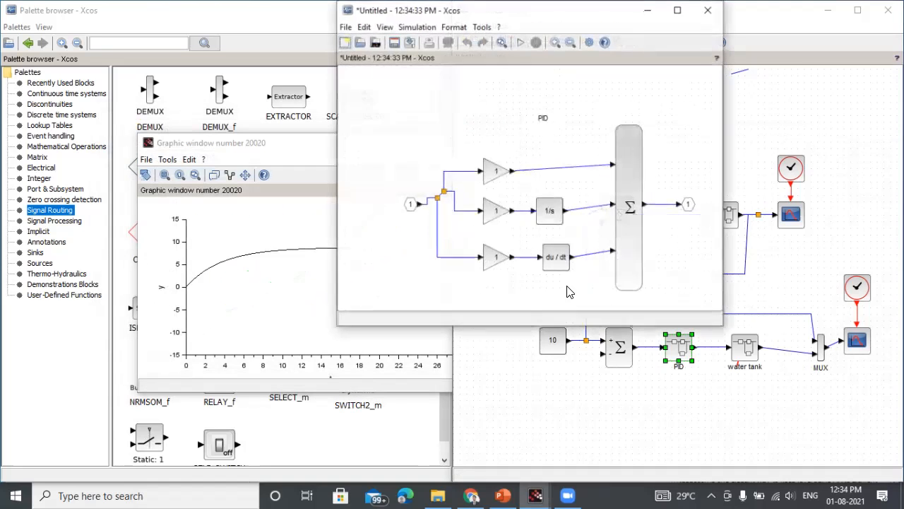
left_click(491, 212)
double_click(490, 212)
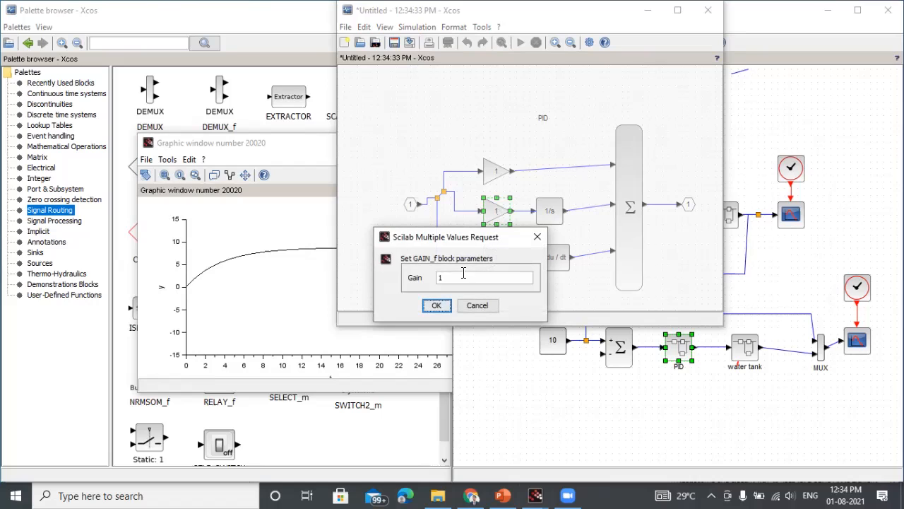
key("BackSpace")
type("0")
left_click(435, 305)
double_click(496, 263)
key("BackSpace")
left_click(436, 305)
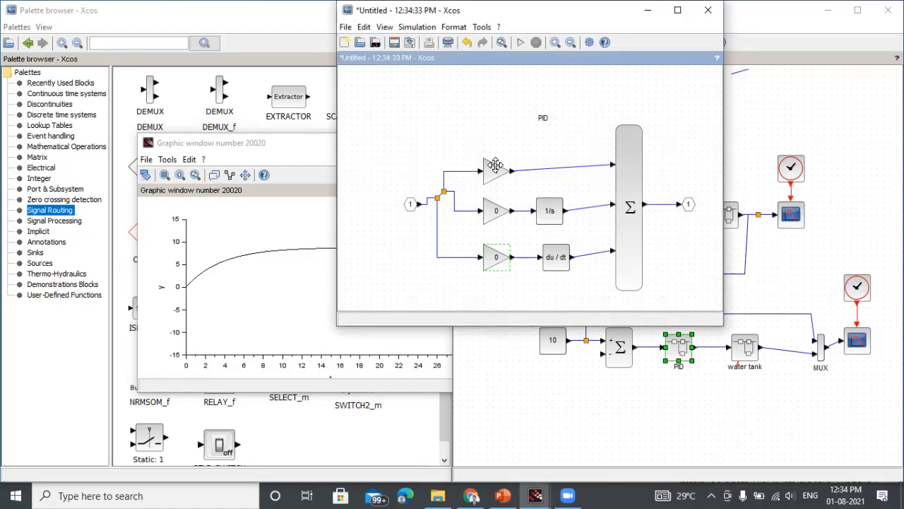
left_click(708, 10)
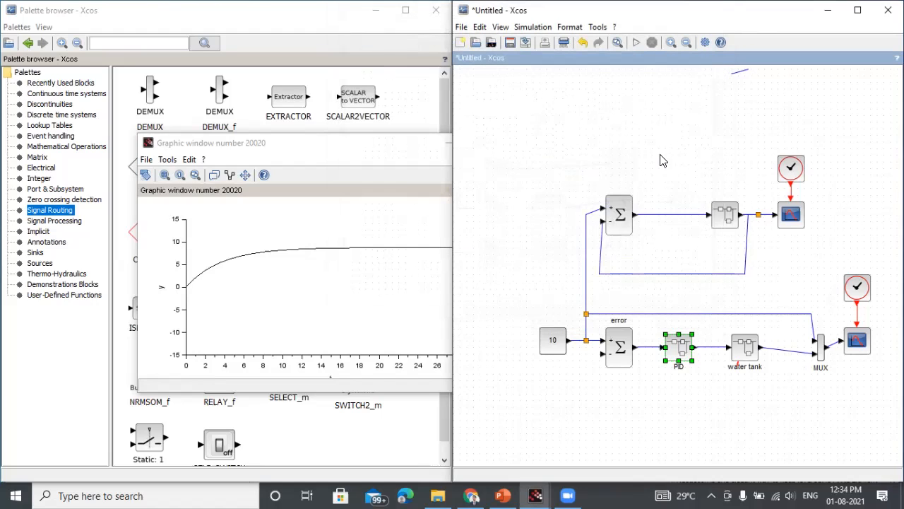
Run the simulation with only proportional gain, fit the MUX scope's plot to its data, examine it, and close both plots.
left_click(637, 42)
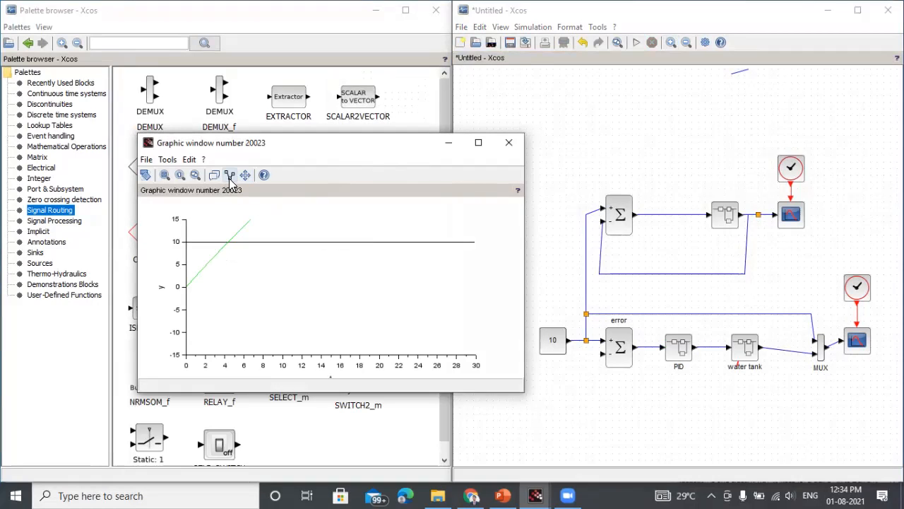
left_click(195, 176)
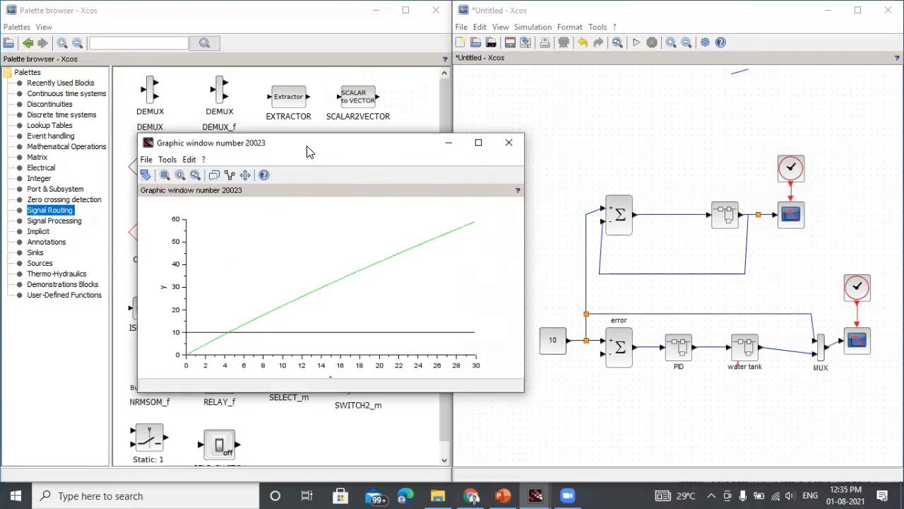
left_click_drag(308, 152, 642, 136)
left_click_drag(374, 151, 298, 148)
left_click(417, 138)
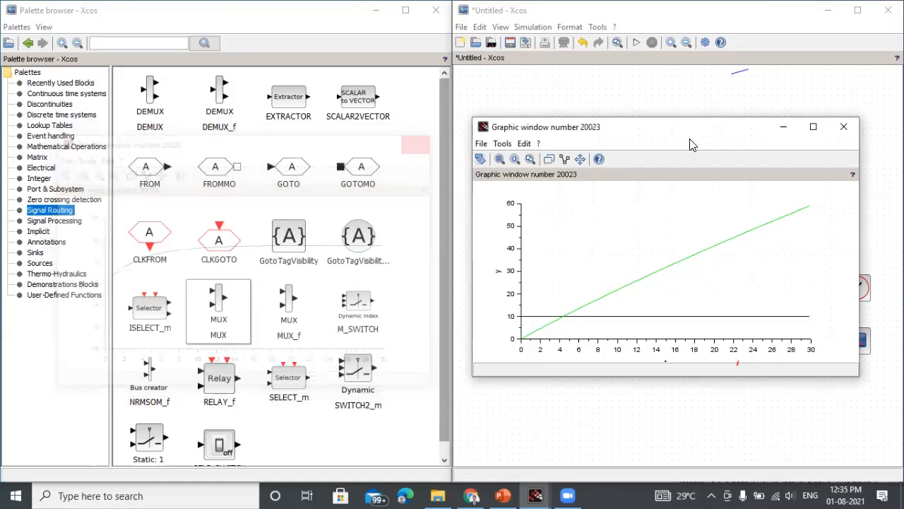
left_click_drag(703, 137, 356, 134)
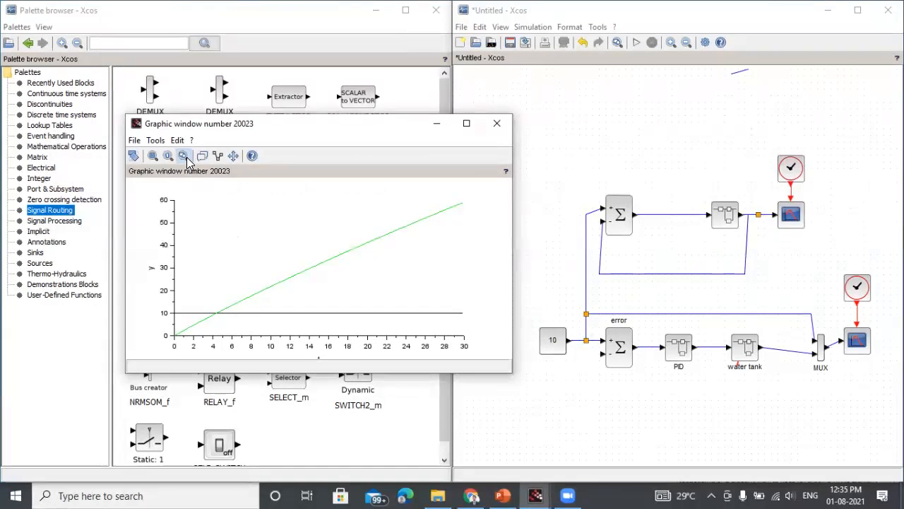
left_click(502, 124)
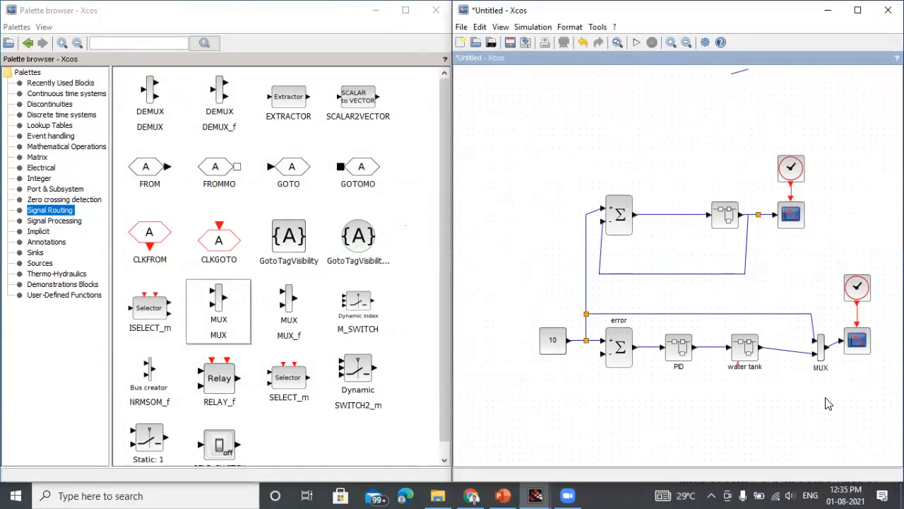
Set the refresh period of the scope connected to the MUX to 40.
double_click(857, 341)
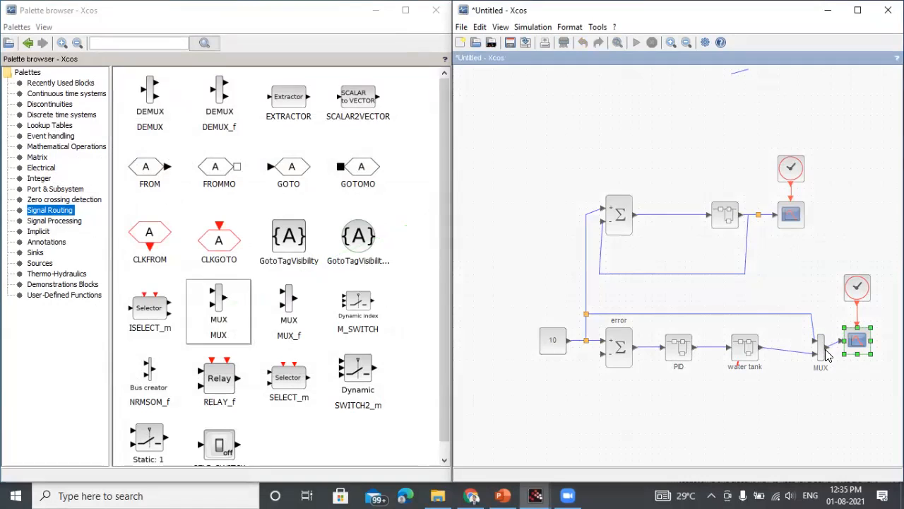
left_click(527, 304)
key("BackSpace")
key("BackSpace")
type("40")
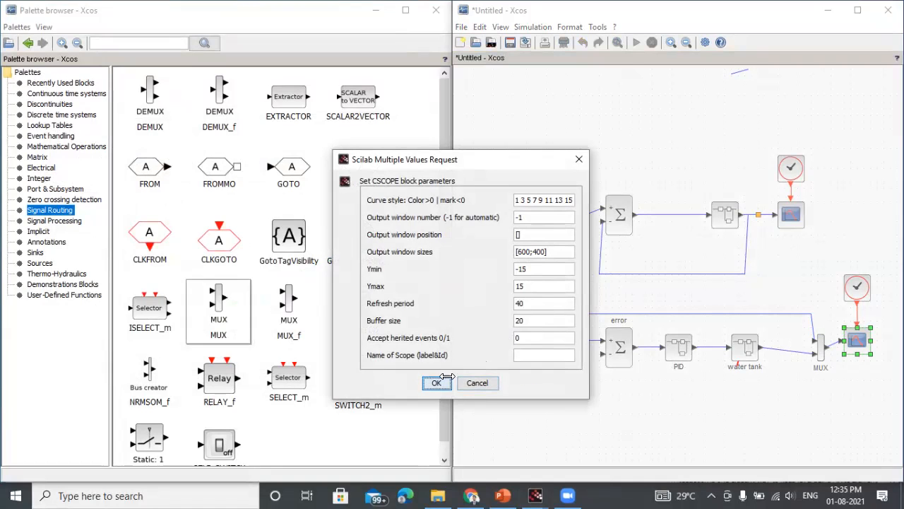
left_click(435, 382)
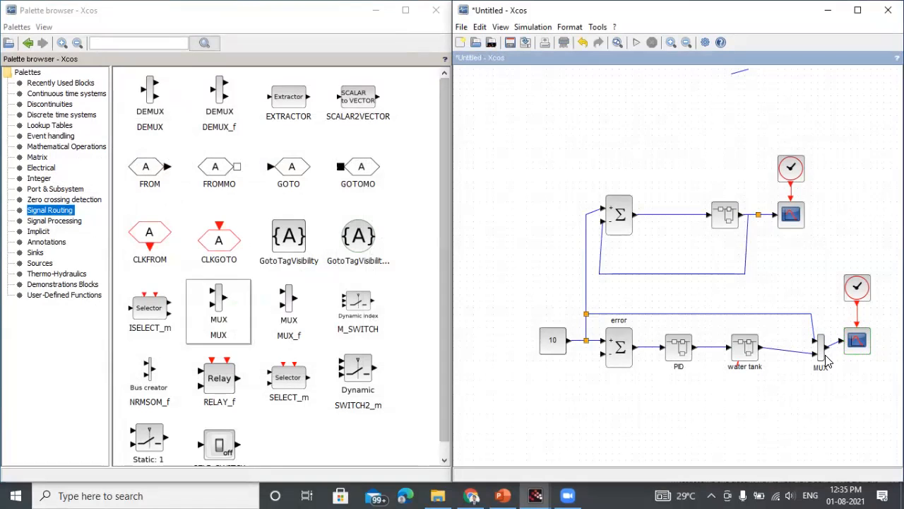
Run the simulation with the new refresh period, fit the MUX scope's plot to its data, and close both plot windows.
left_click(636, 43)
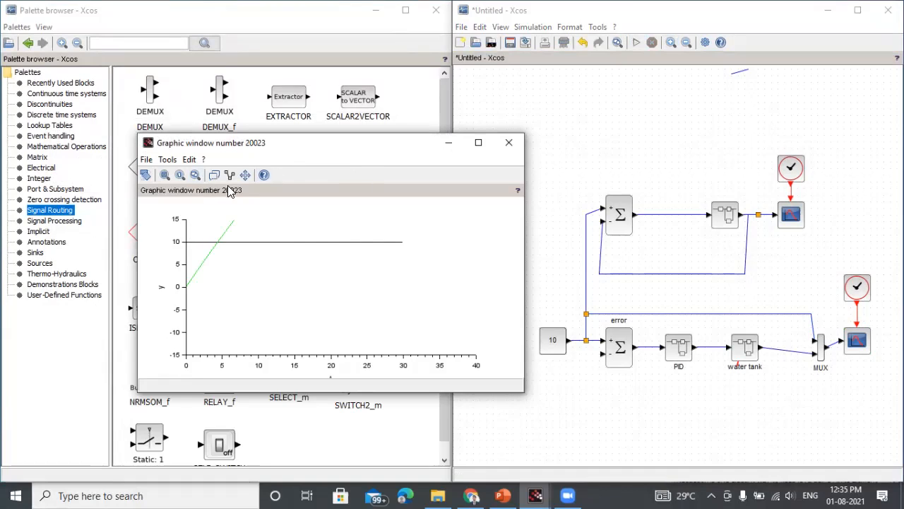
left_click(197, 175)
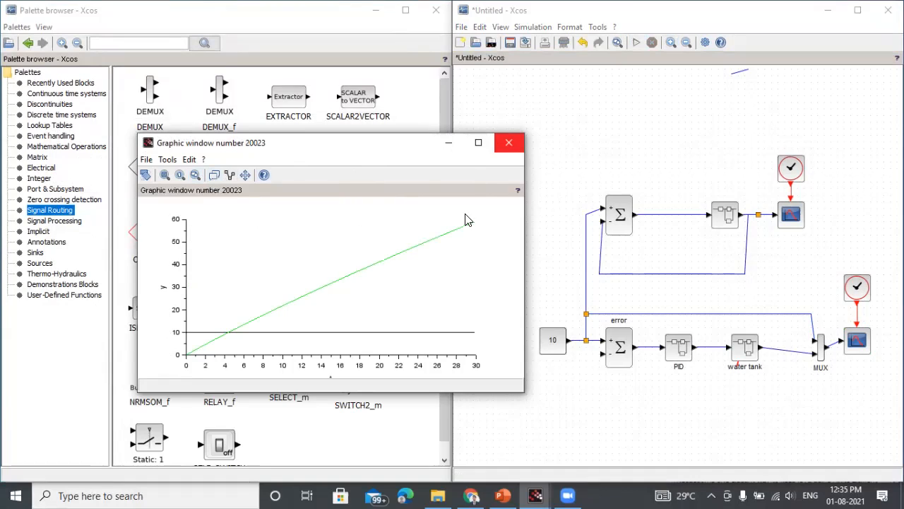
left_click(509, 145)
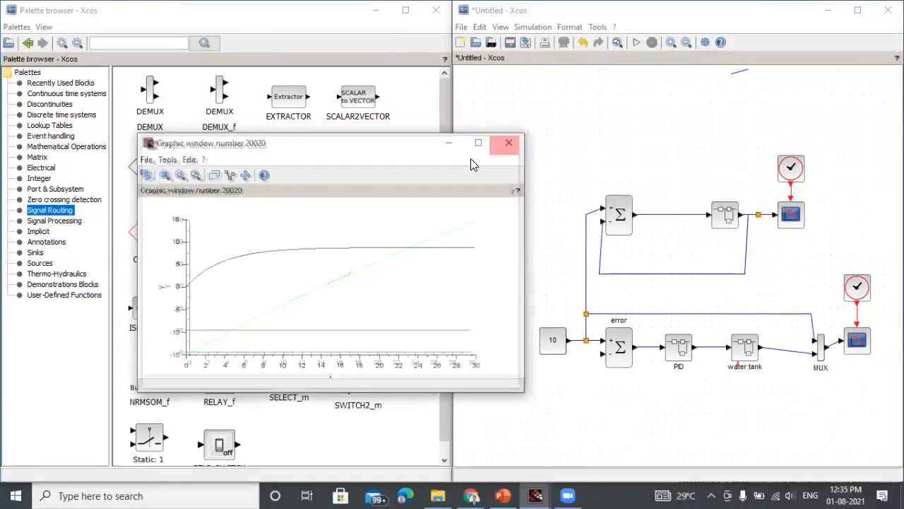
left_click(509, 143)
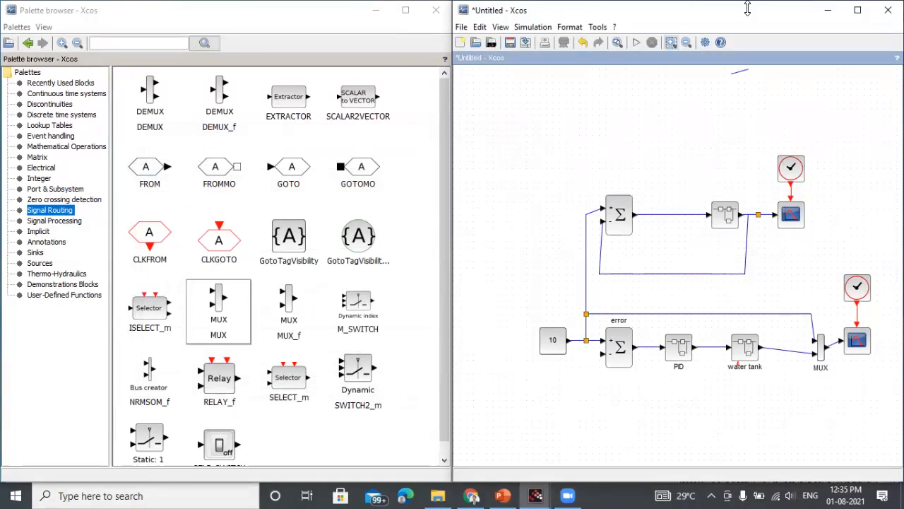
Switch to the Scilab console, set the working directory to the Desktop's MBD WORKSHOP folder, and open demo_watertank.zcos.
left_click(375, 9)
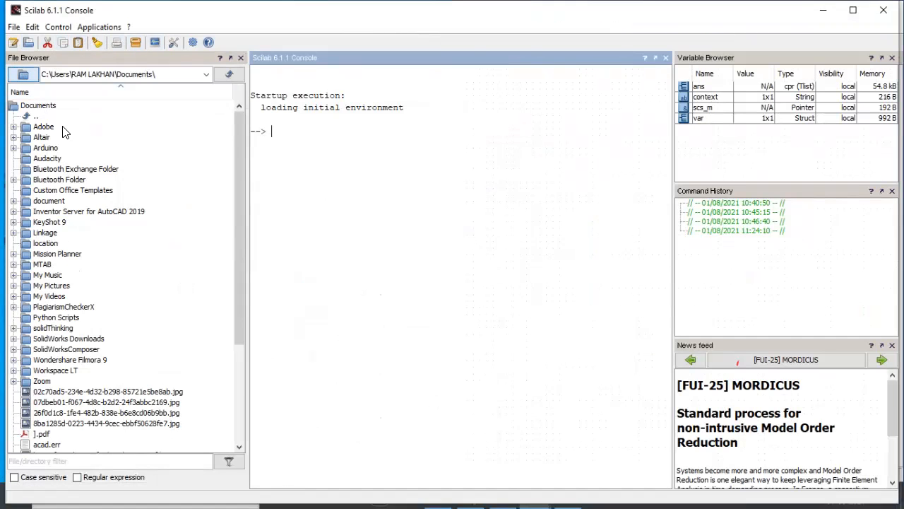
left_click(19, 79)
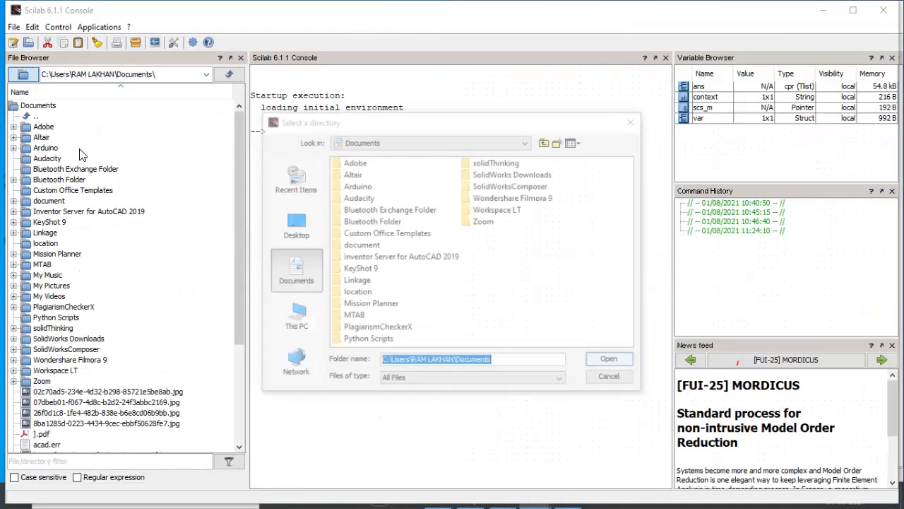
left_click(286, 228)
double_click(376, 257)
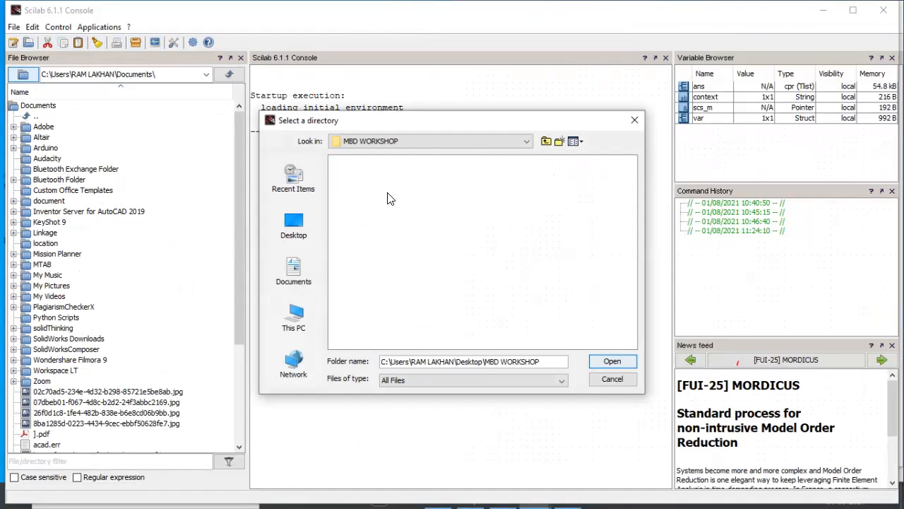
left_click(599, 363)
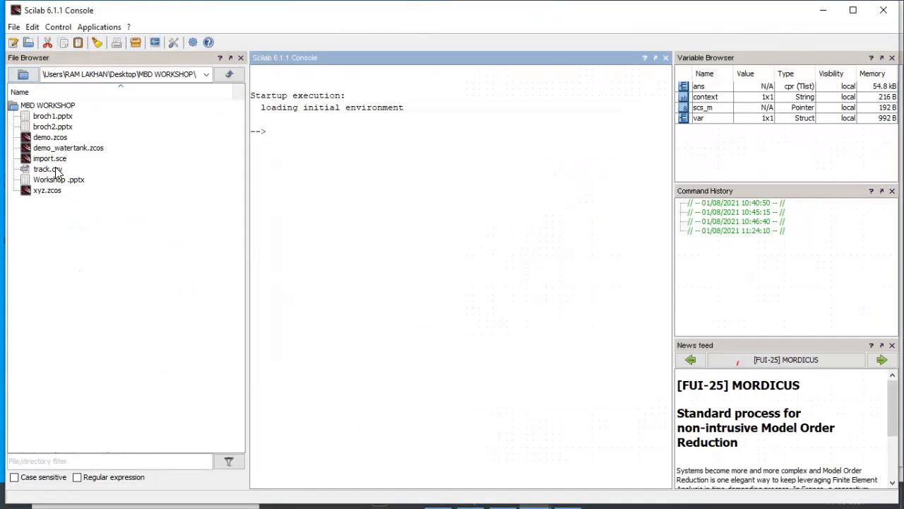
double_click(60, 149)
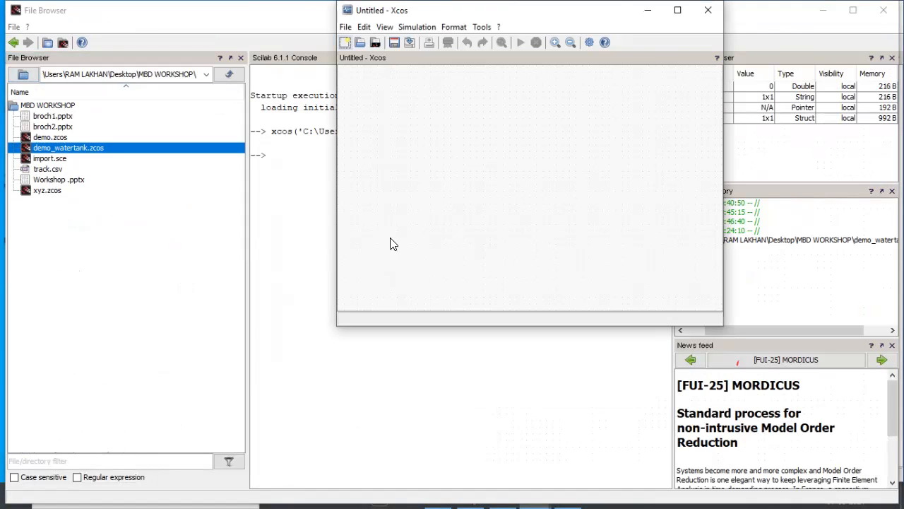
Maximize the demo_watertank diagram and move the scope fed by both MUX blocks closer to the upper MUX.
left_click(676, 10)
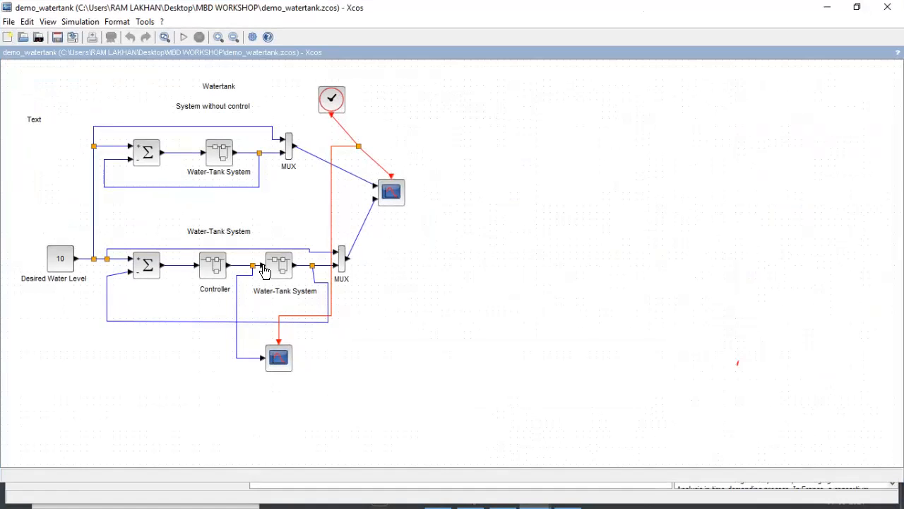
left_click(390, 191)
left_click_drag(390, 190, 364, 172)
left_click(416, 176)
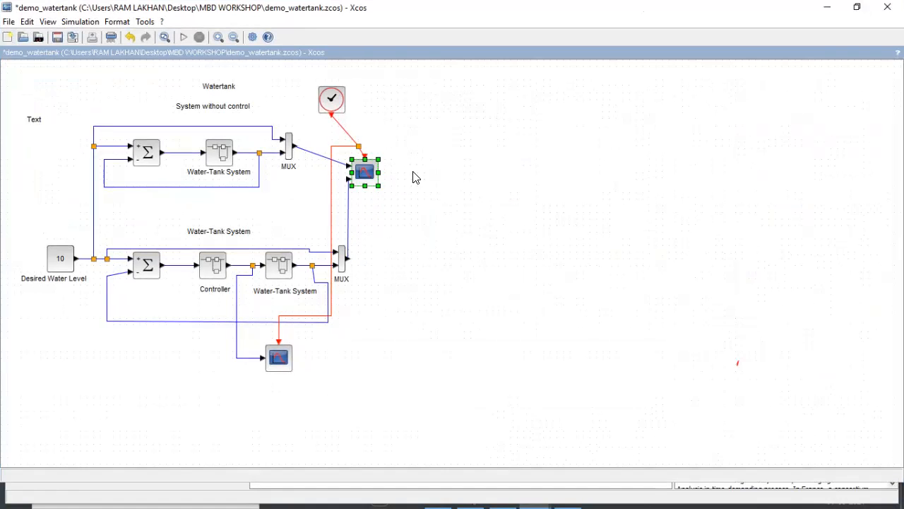
Run the demo_watertank simulation and close the plot of the controller output.
left_click(184, 37)
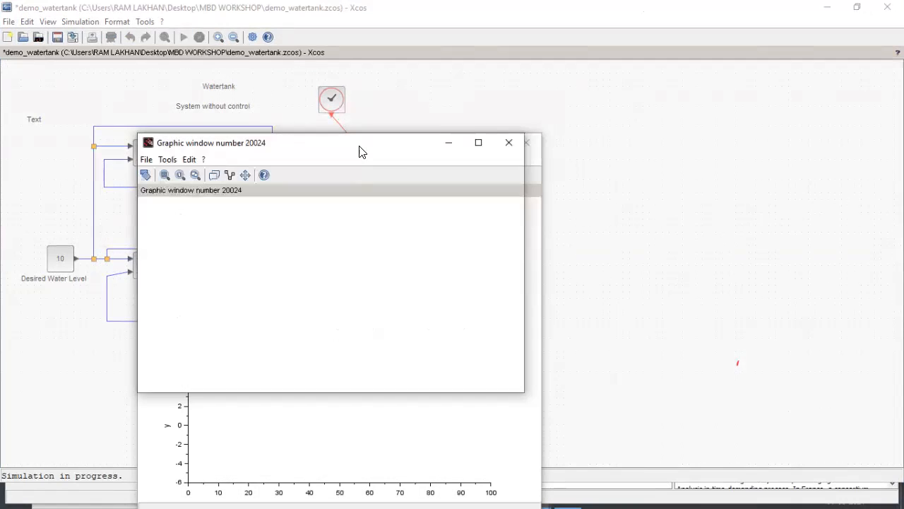
left_click_drag(402, 151, 692, 144)
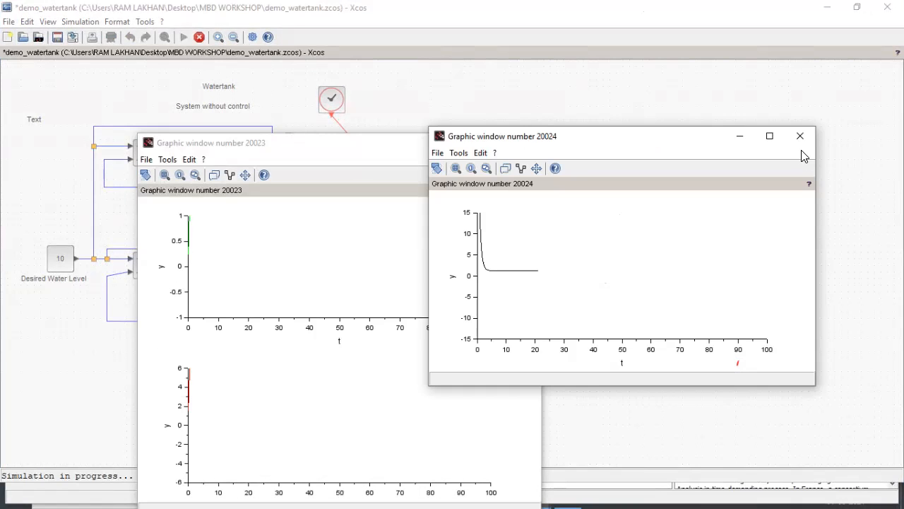
left_click(790, 137)
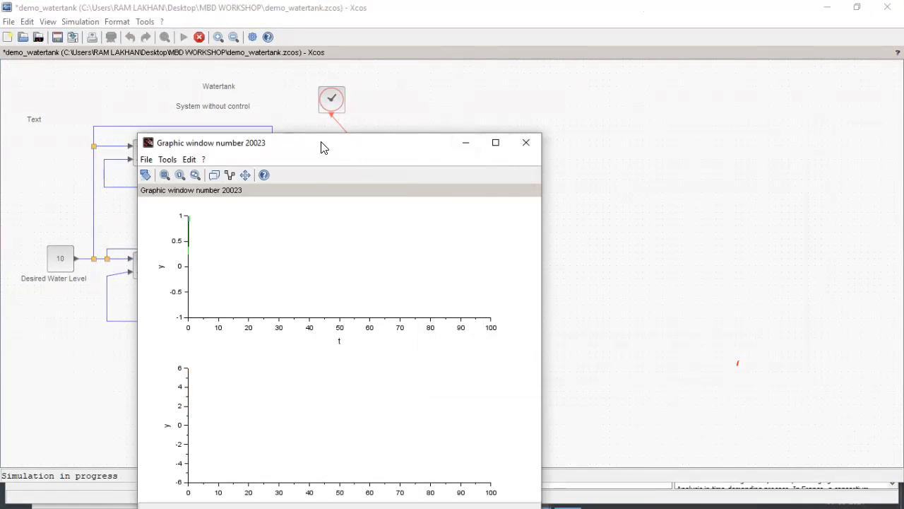
Tile the MUX scope's plot side by side with the diagram and fit both of its graphs to the data.
left_click_drag(322, 147, 2, 148)
left_click(572, 125)
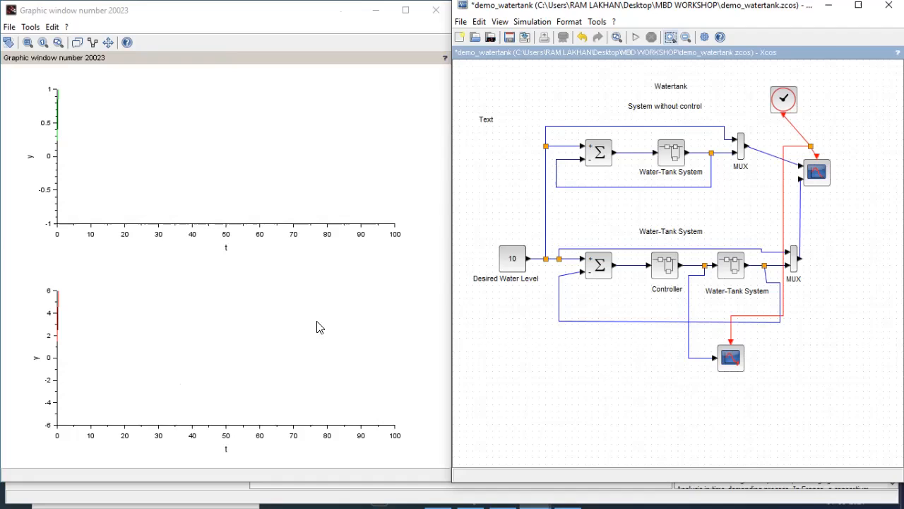
left_click(57, 55)
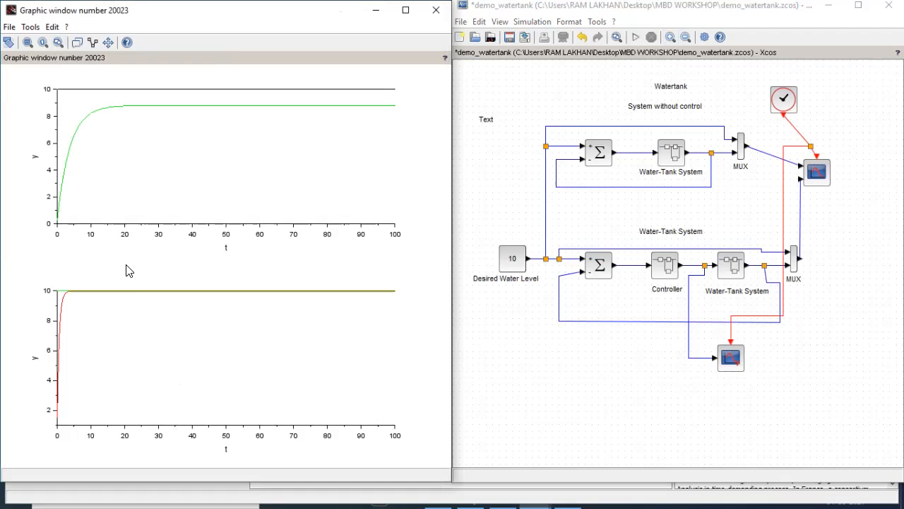
In the Controller subsystem, set the integral branch's gain to 0 and the proportional branch's gain to 1.
double_click(664, 267)
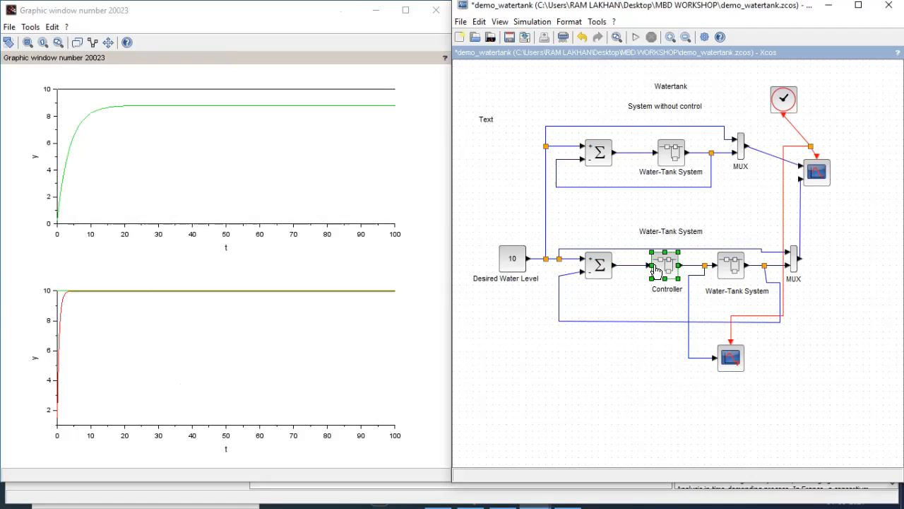
double_click(464, 178)
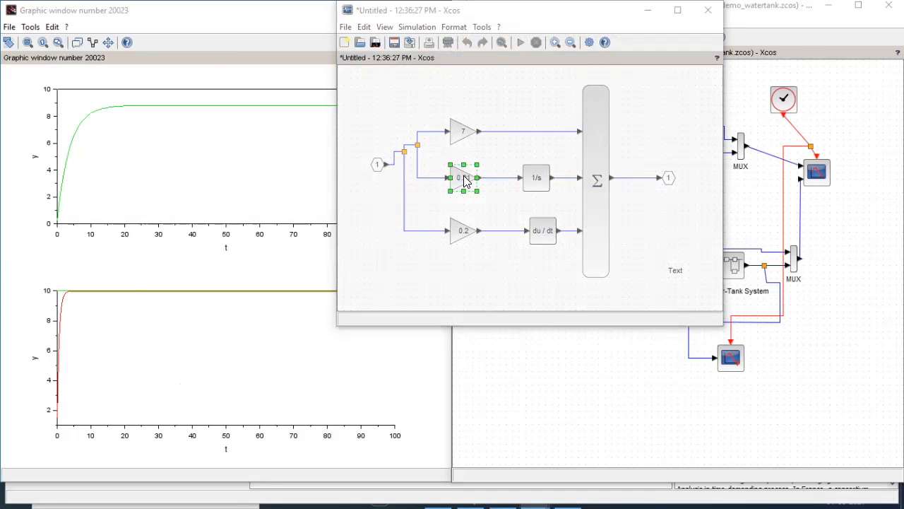
left_click_drag(462, 278, 411, 273)
type("0")
left_click(439, 307)
double_click(463, 132)
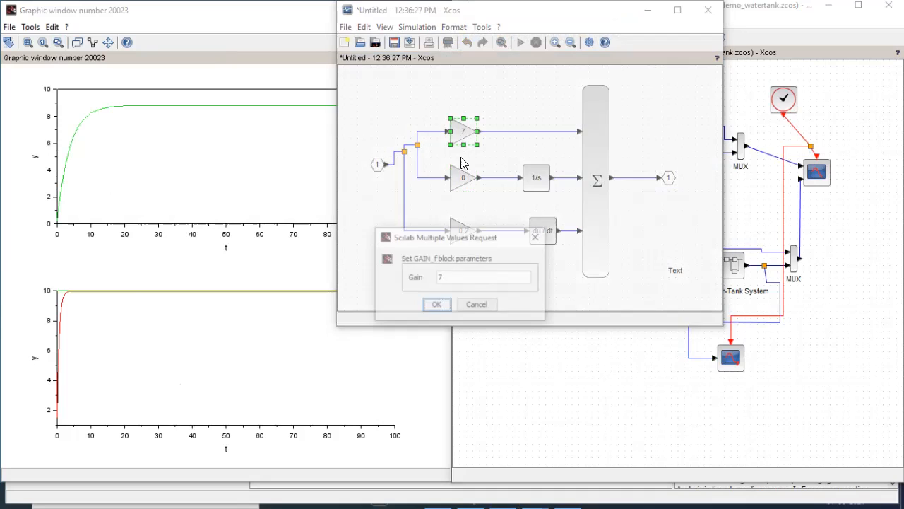
left_click_drag(448, 278, 426, 279)
type("1")
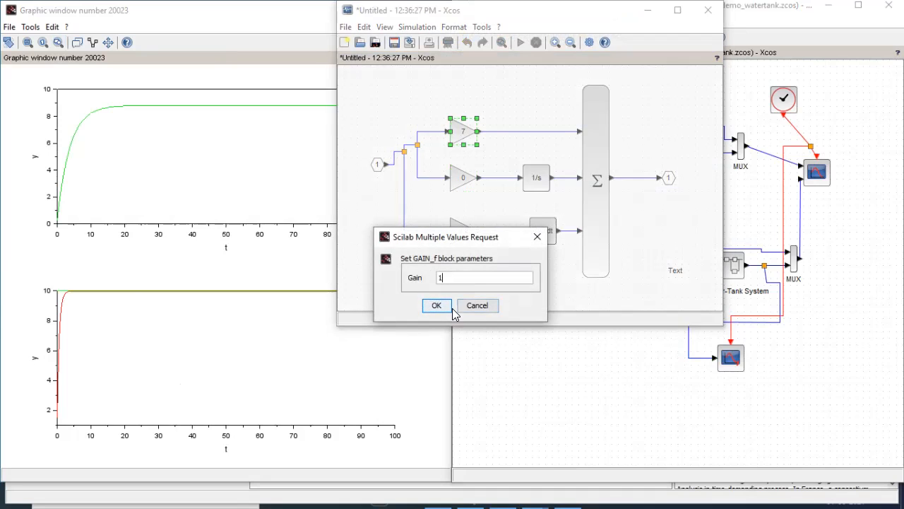
left_click(437, 305)
Set the gain of the Controller's derivative branch to 0 and minimize the subsystem window.
left_click(457, 230)
double_click(457, 231)
left_click_drag(456, 277, 439, 278)
key("BackSpace")
type("0")
left_click(436, 305)
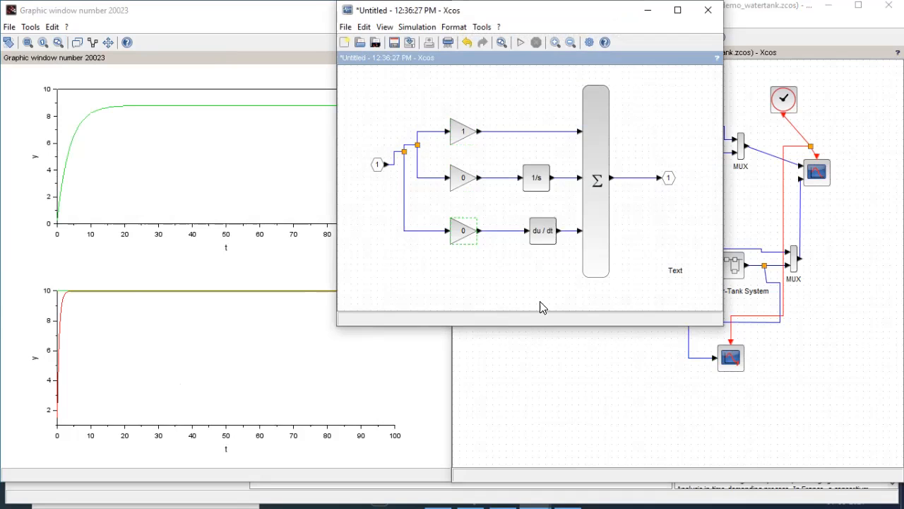
left_click(648, 10)
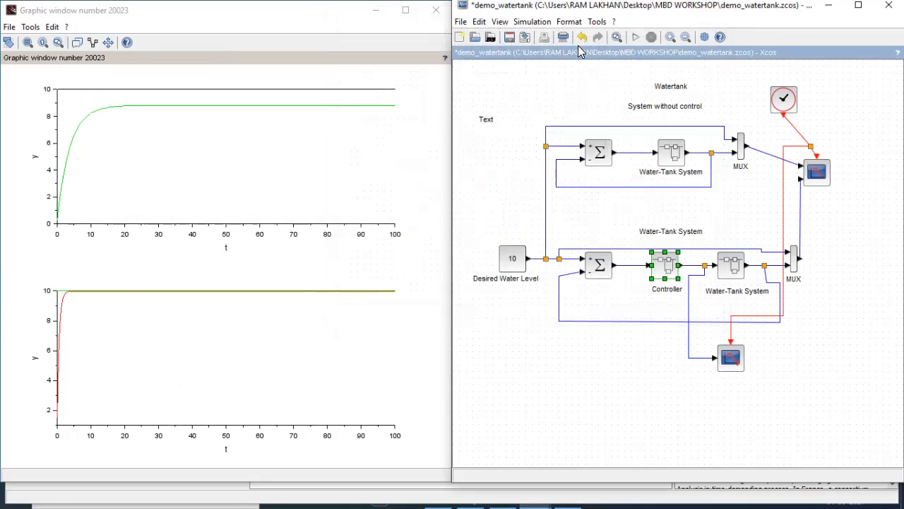
Run the simulation with the new controller gains and close the controller output plot.
left_click(635, 37)
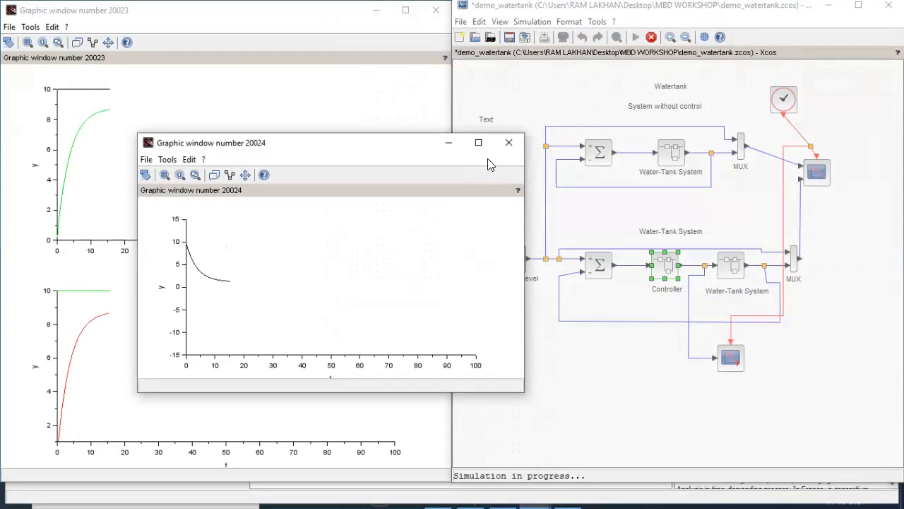
left_click(509, 143)
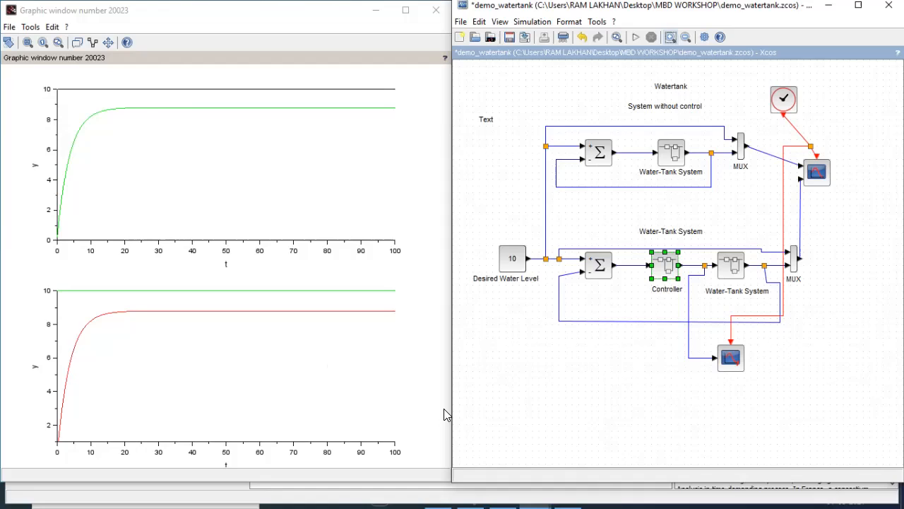
key("alt+Tab")
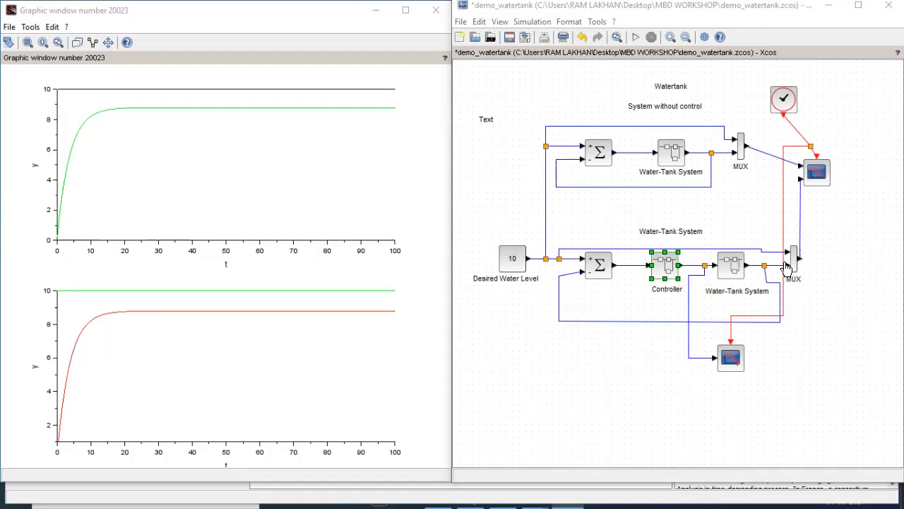
Examine the parameters of the scope fed by both MUX blocks, including its name setting, and close them without changes.
double_click(818, 174)
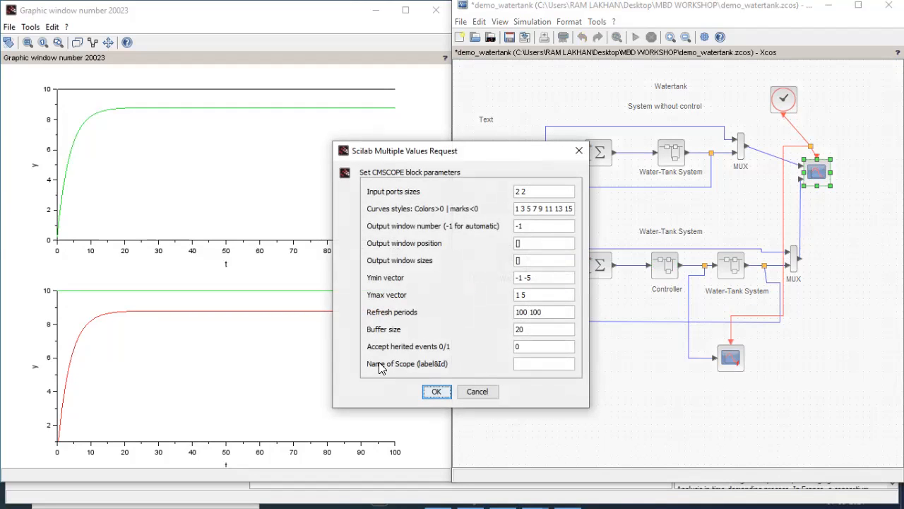
left_click(525, 365)
left_click_drag(476, 150, 405, 104)
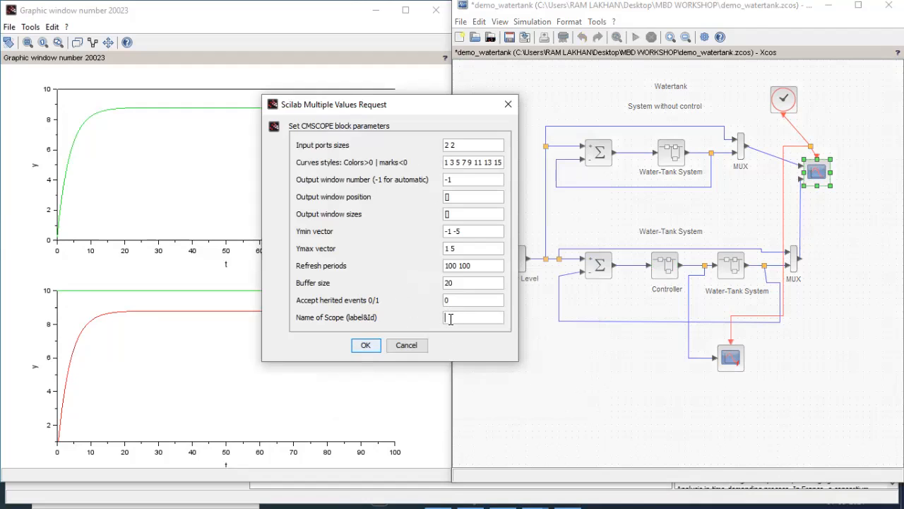
left_click(507, 103)
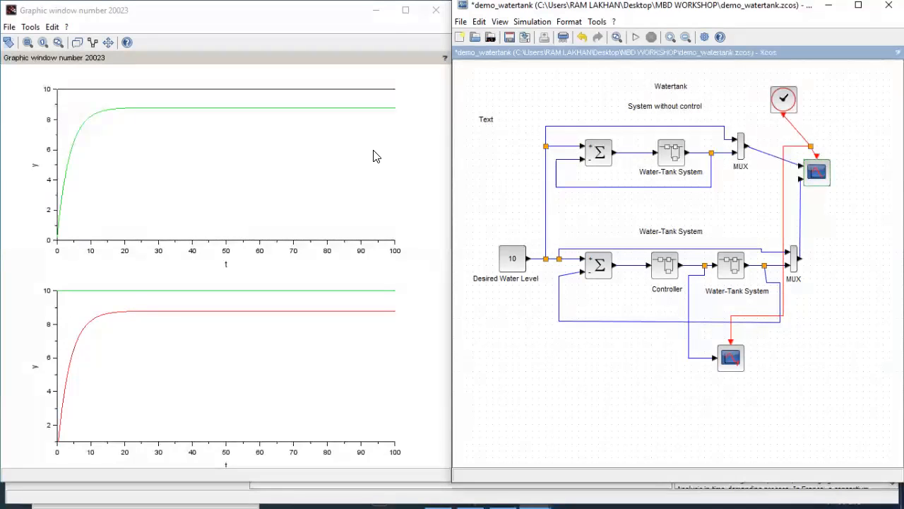
Review the proportional, integral and derivative gains inside the Controller subsystem against the plots, and close the subsystem.
double_click(660, 272)
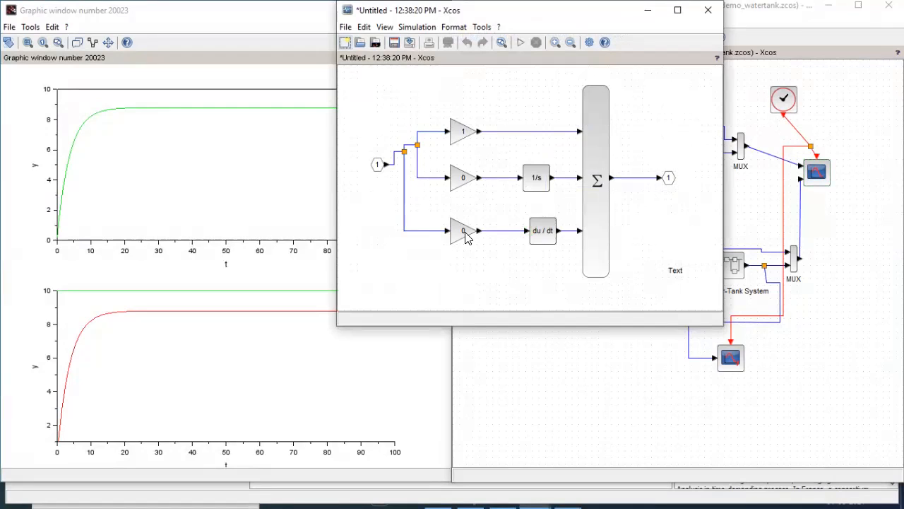
left_click(707, 10)
left_click(561, 335)
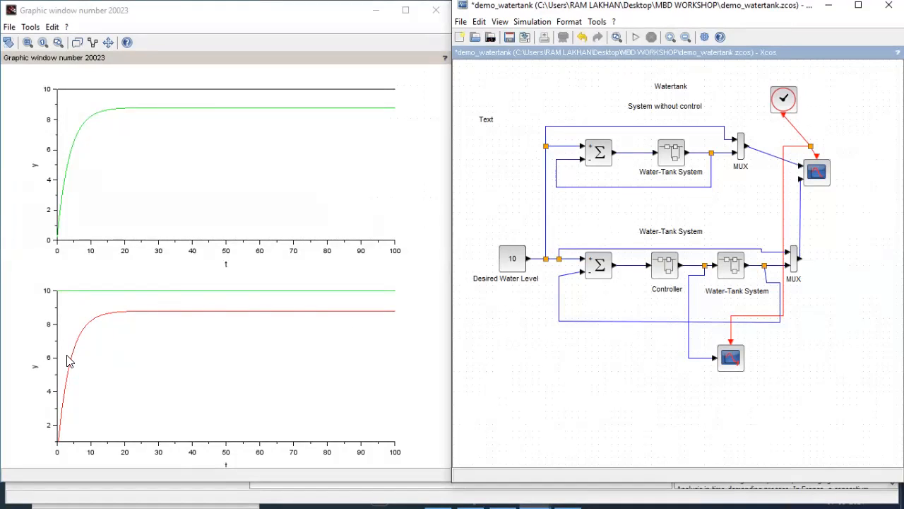
double_click(665, 270)
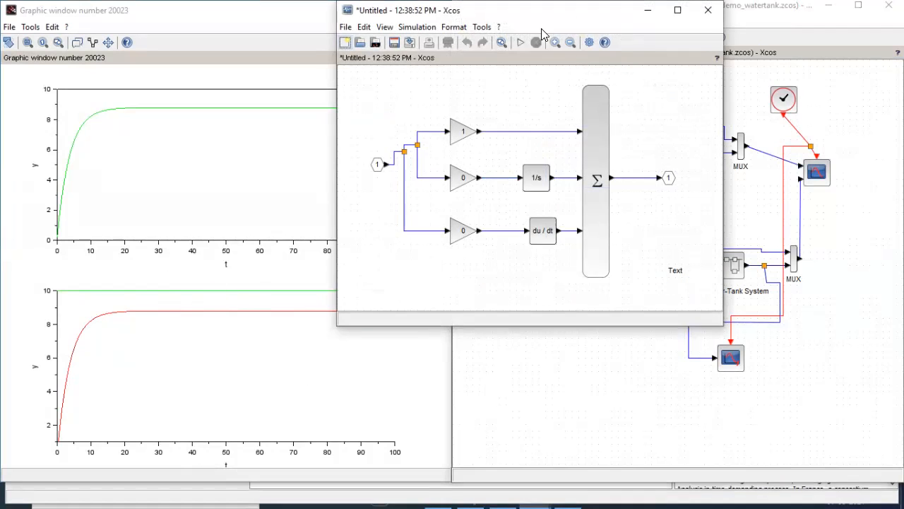
left_click(708, 10)
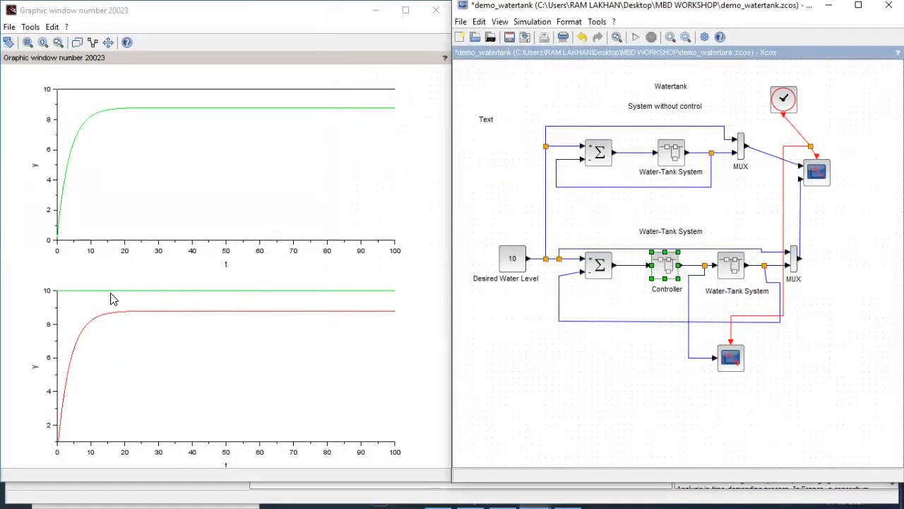
Examine the steady-state water level in the lower and upper graphs of the MUX scope's plot.
scroll(273, 327, "up", 10)
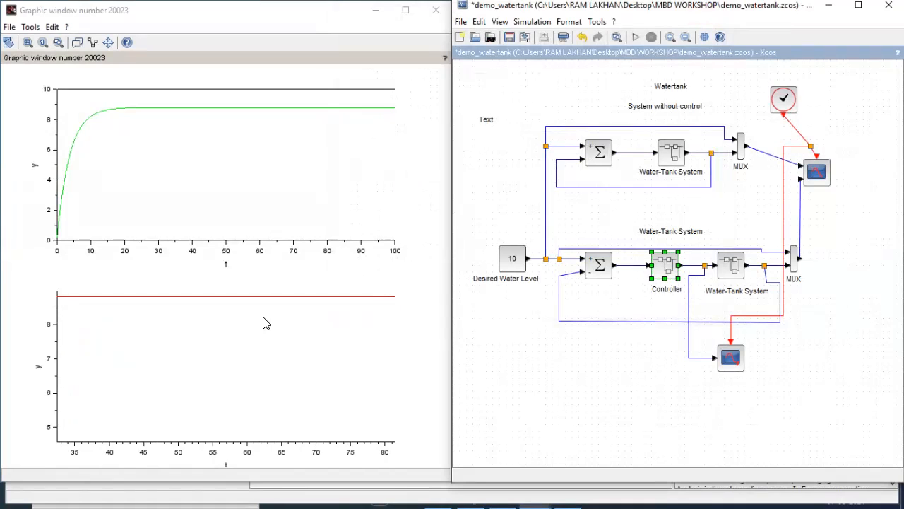
left_click_drag(258, 321, 224, 403)
scroll(134, 311, "up", 4)
scroll(117, 318, "up", 4)
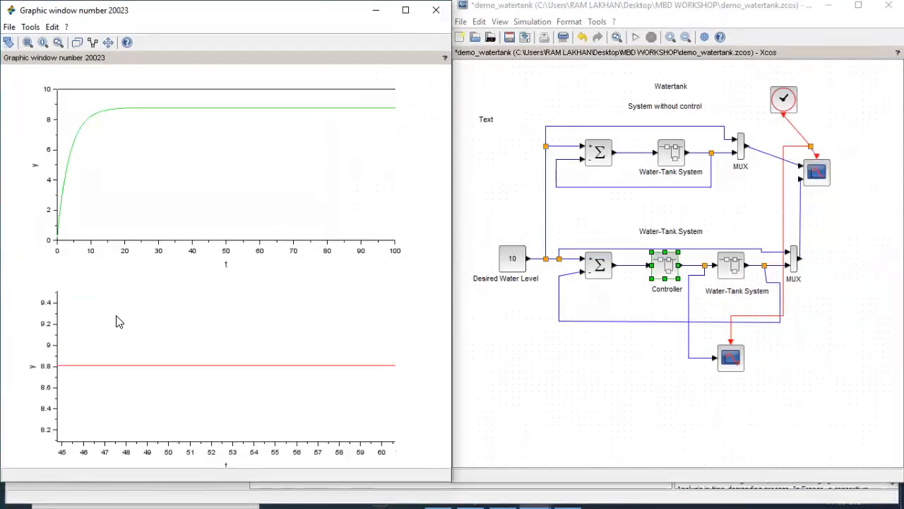
scroll(120, 322, "down", 8)
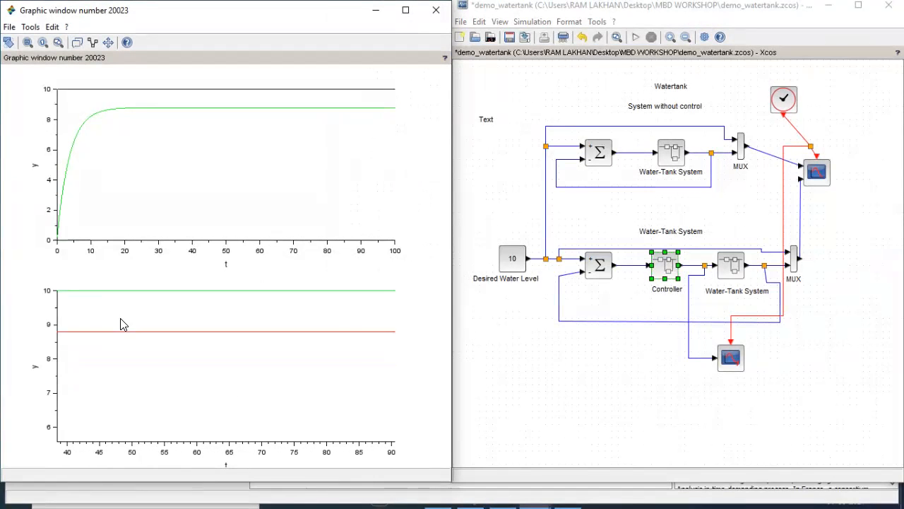
scroll(111, 317, "down", 3)
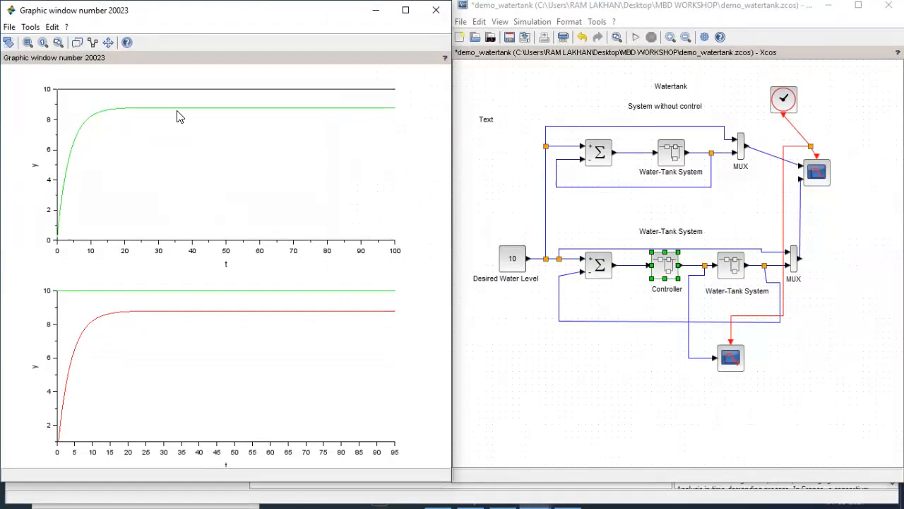
scroll(176, 117, "up", 10)
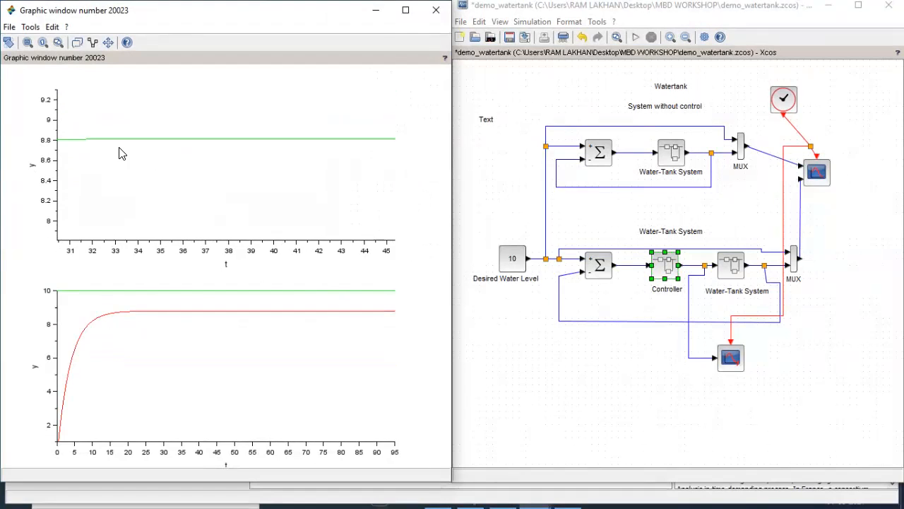
scroll(154, 176, "down", 3)
scroll(159, 176, "down", 4)
scroll(173, 342, "down", 1)
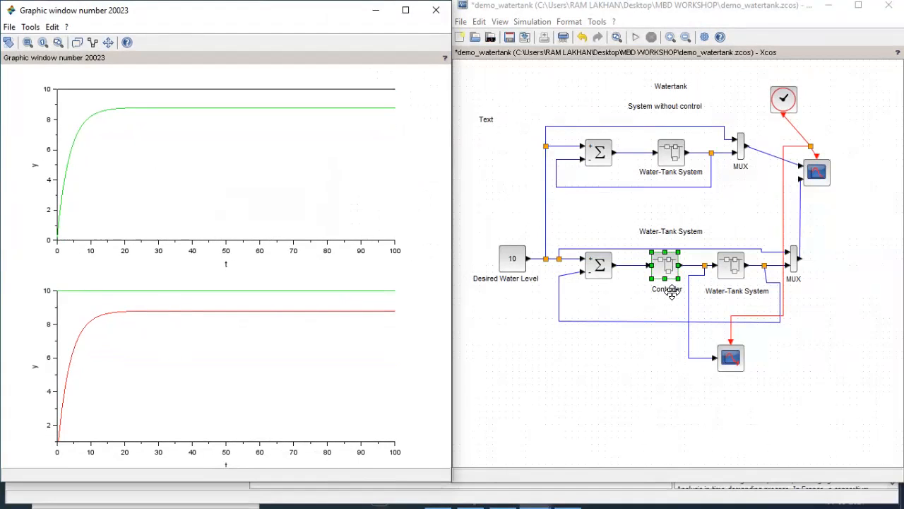
Set the gain of the Controller's proportional branch to 5.
double_click(664, 269)
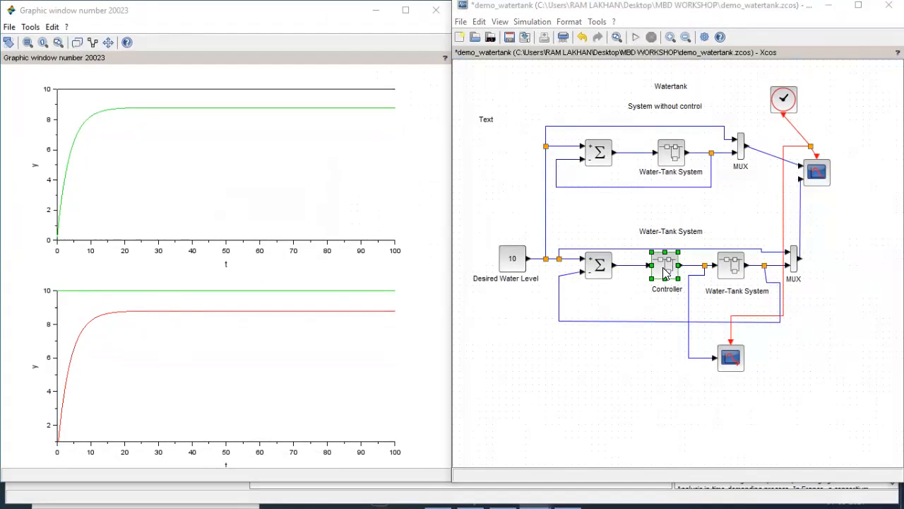
double_click(465, 145)
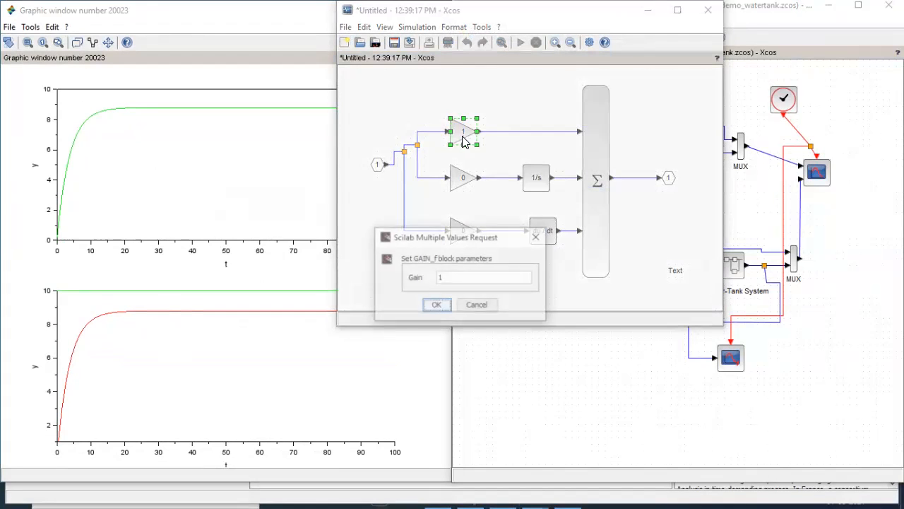
type("5")
key("Return")
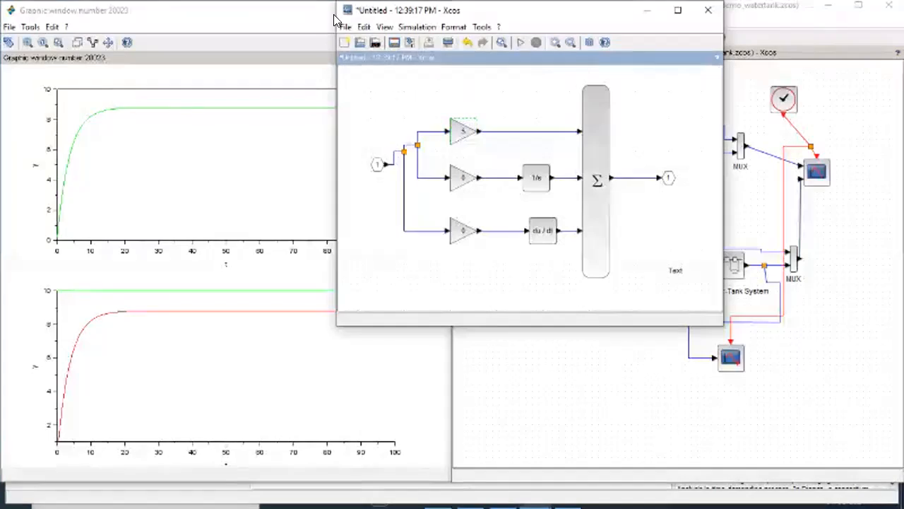
Move the Controller window clear of the plots, run the simulation with the higher proportional gain, and close the controller output plot.
left_click_drag(272, 10, 304, 40)
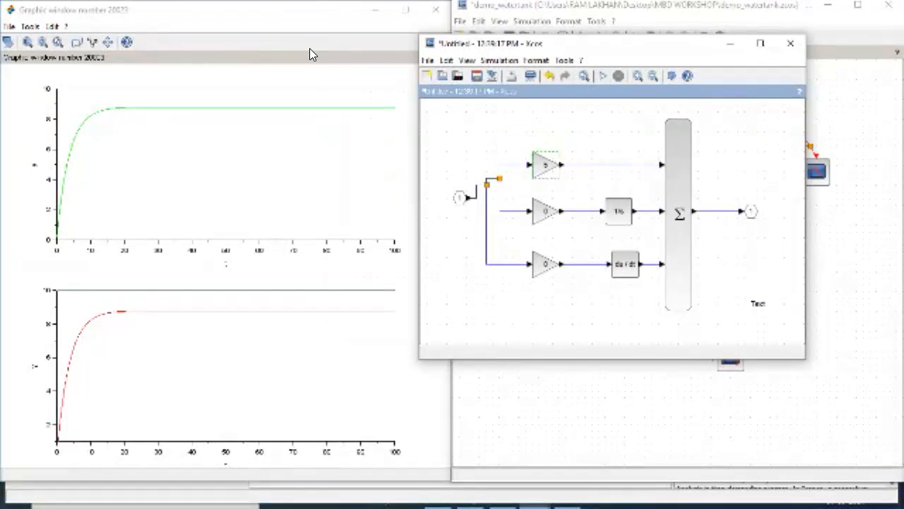
left_click(602, 75)
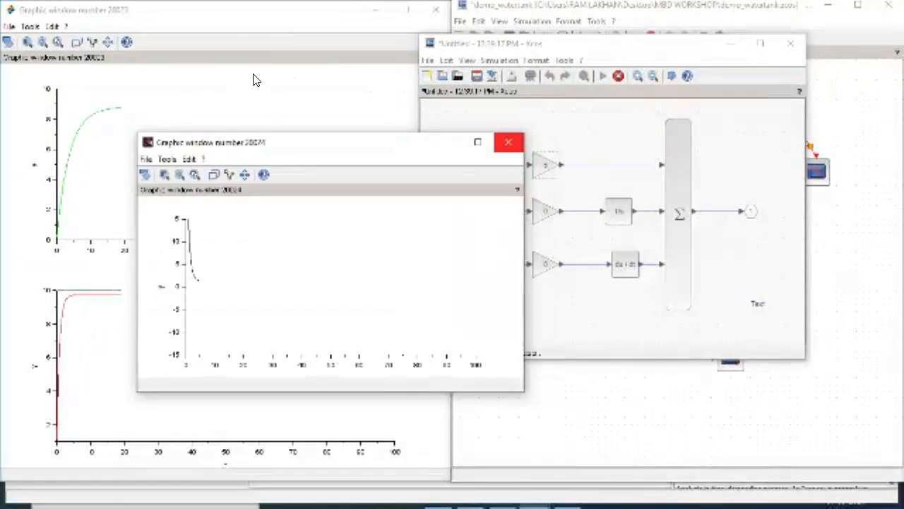
left_click(509, 141)
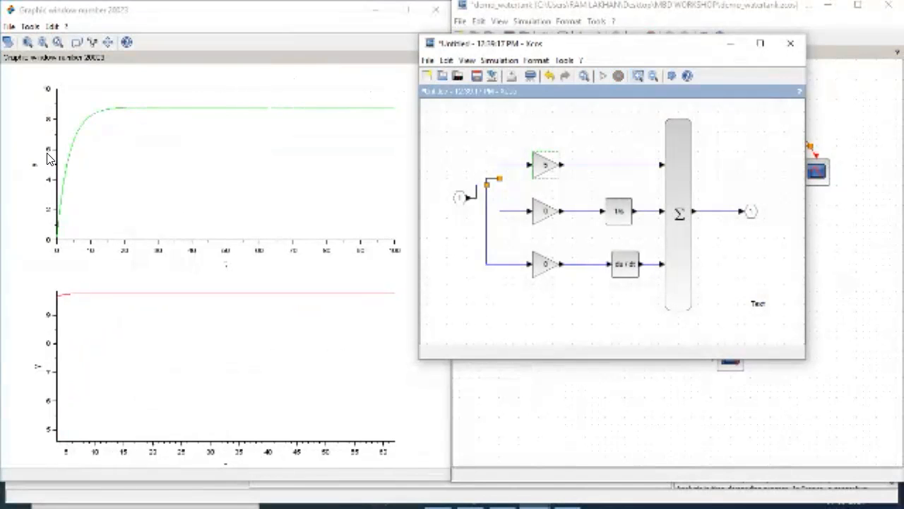
Set the gain of the Controller's proportional branch to 10.
left_click(60, 161)
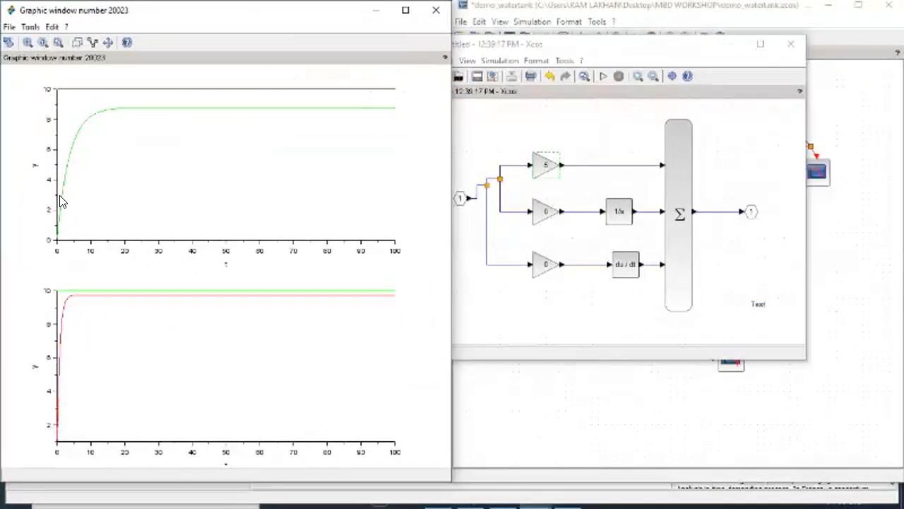
left_click(483, 46)
left_click_drag(423, 36, 367, 40)
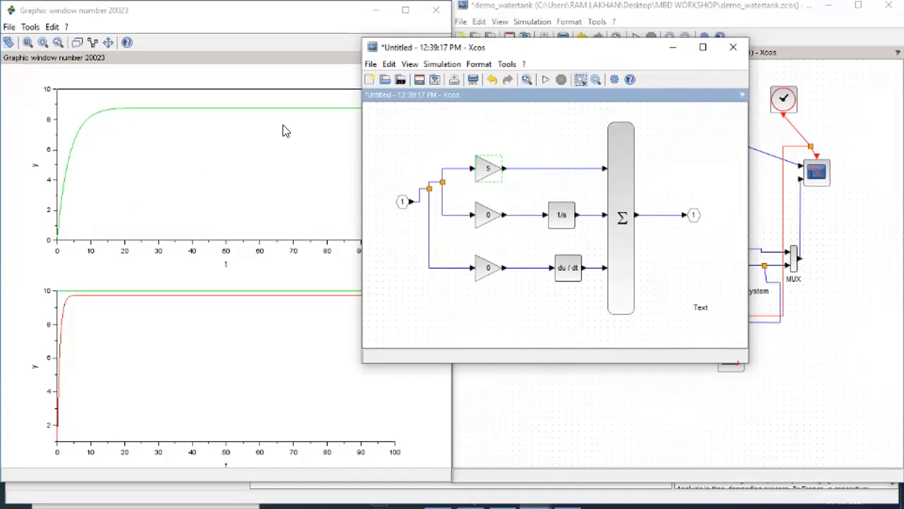
key("ctrl+b")
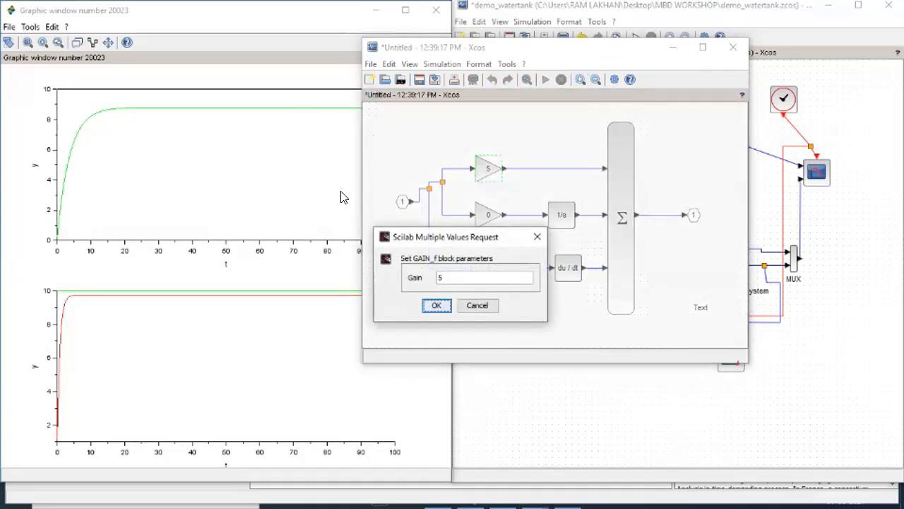
key("BackSpace")
type("10")
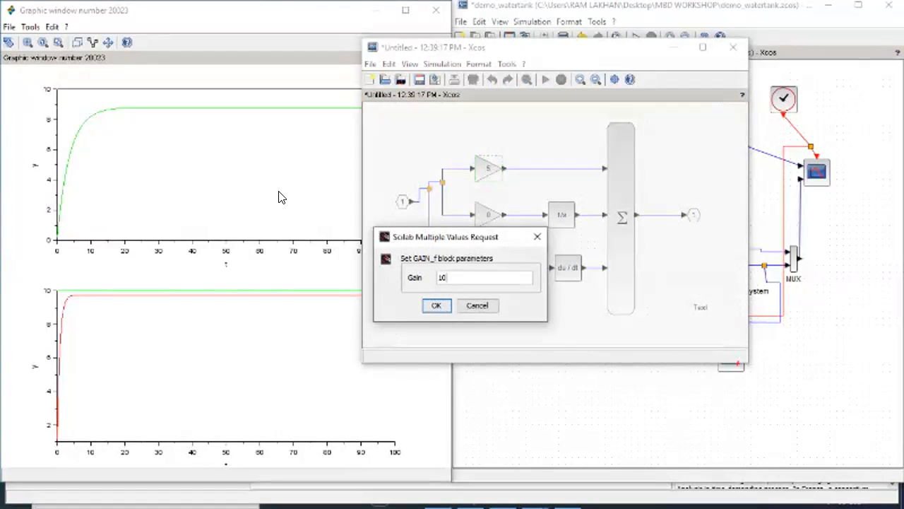
key("Return")
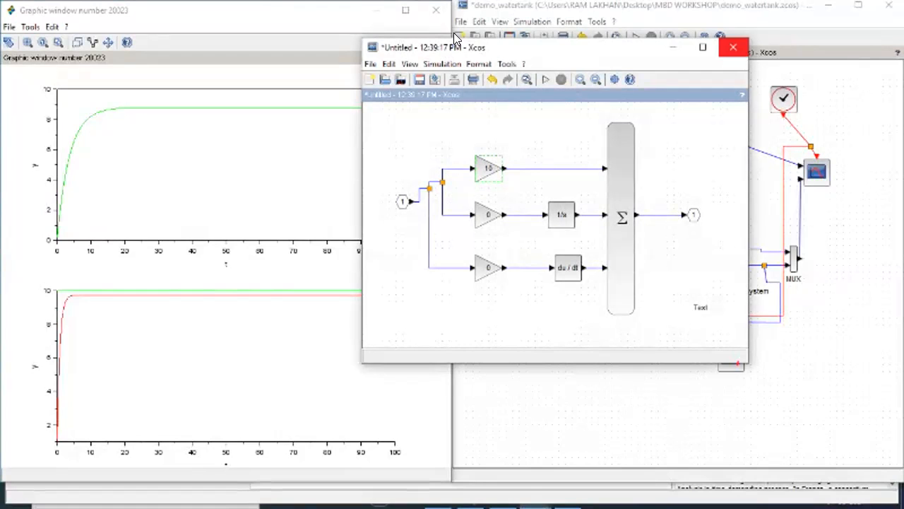
Run the simulation with the proportional gain of 10, shift the Controller window off the plots, and close the controller output plot.
left_click(546, 79)
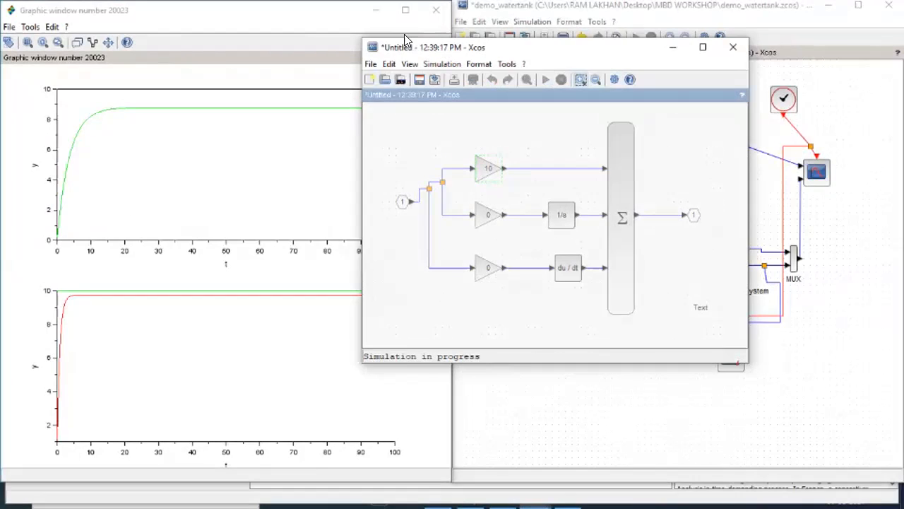
left_click_drag(404, 34, 441, 31)
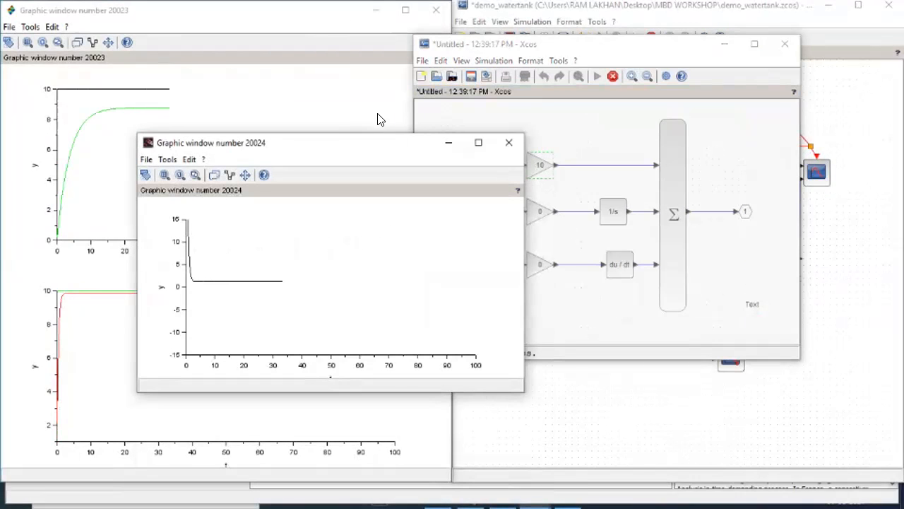
left_click(508, 142)
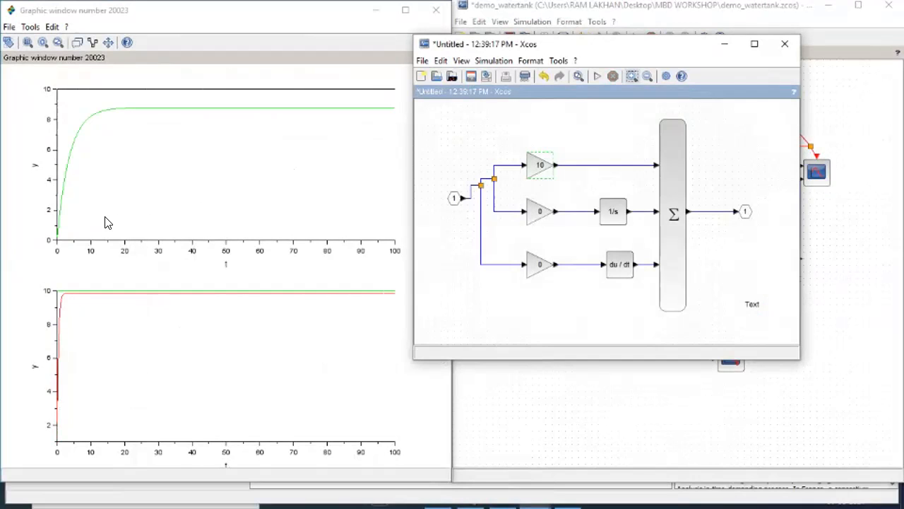
Examine the steady-state gap between the controlled water level and the setpoint in the lower graph.
left_click(87, 221)
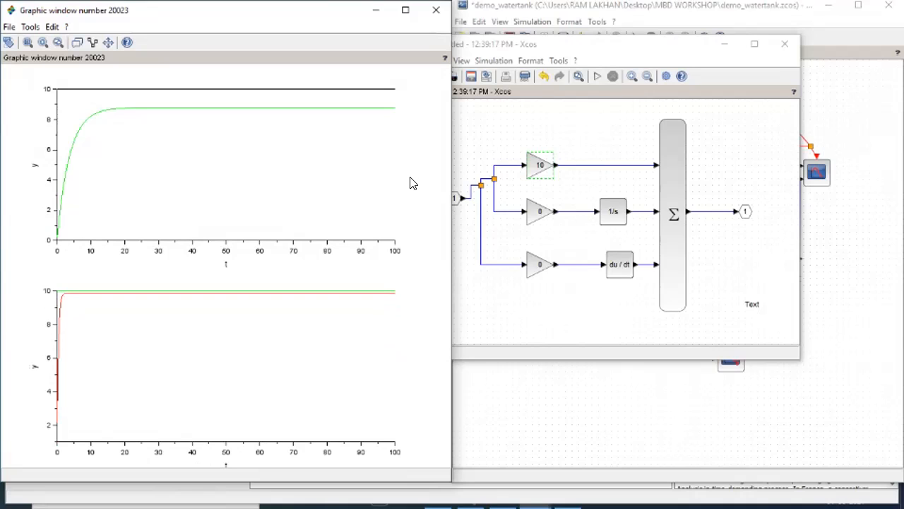
left_click(463, 37)
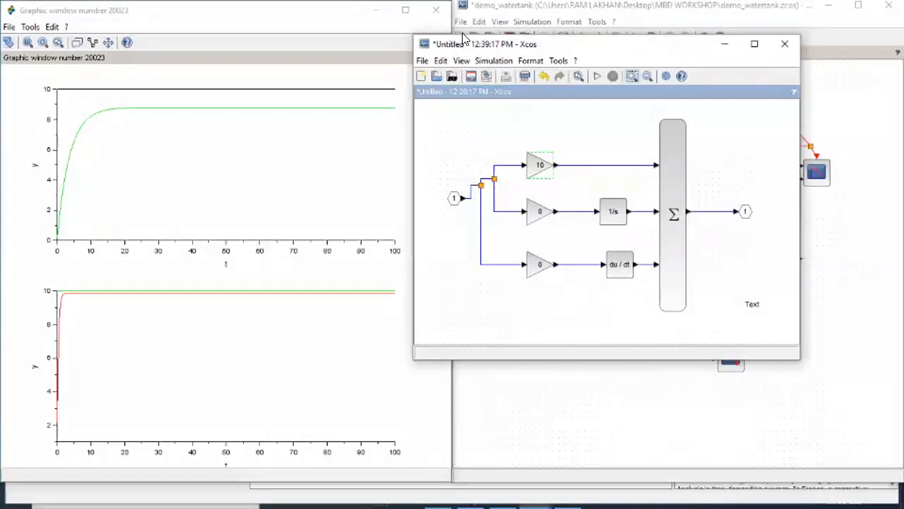
left_click_drag(461, 37, 435, 39)
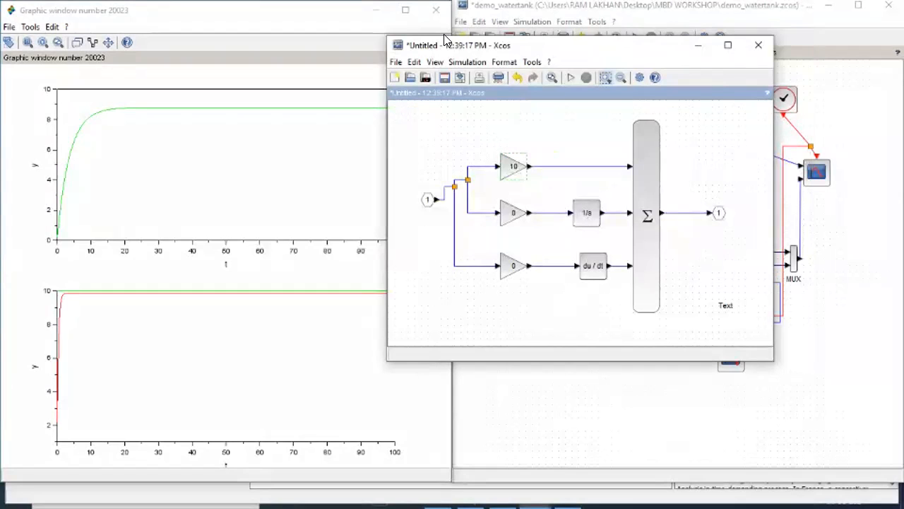
scroll(89, 226, "up", 12)
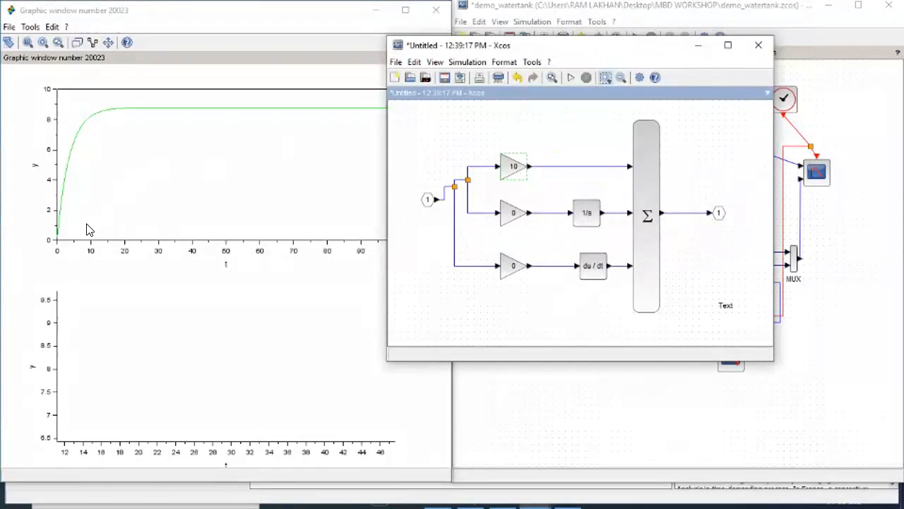
left_click(70, 268)
scroll(70, 268, "up", 6)
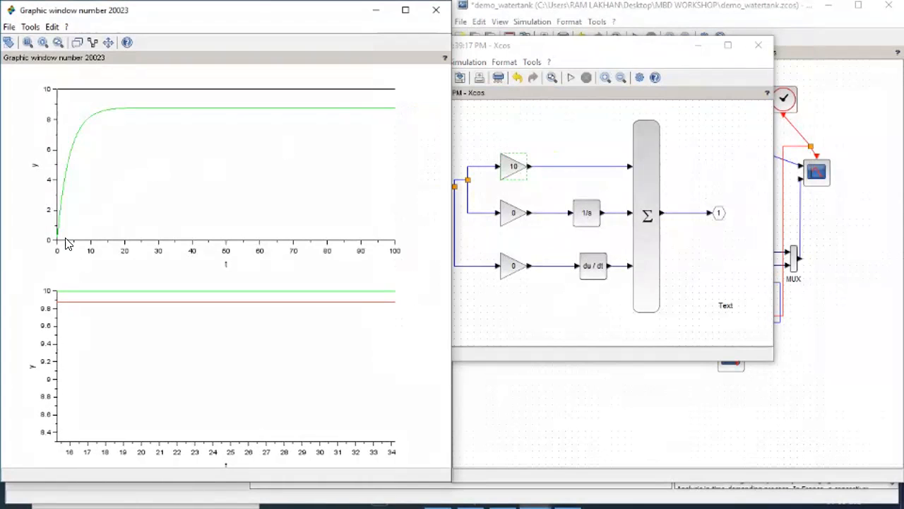
left_click_drag(65, 238, 60, 281)
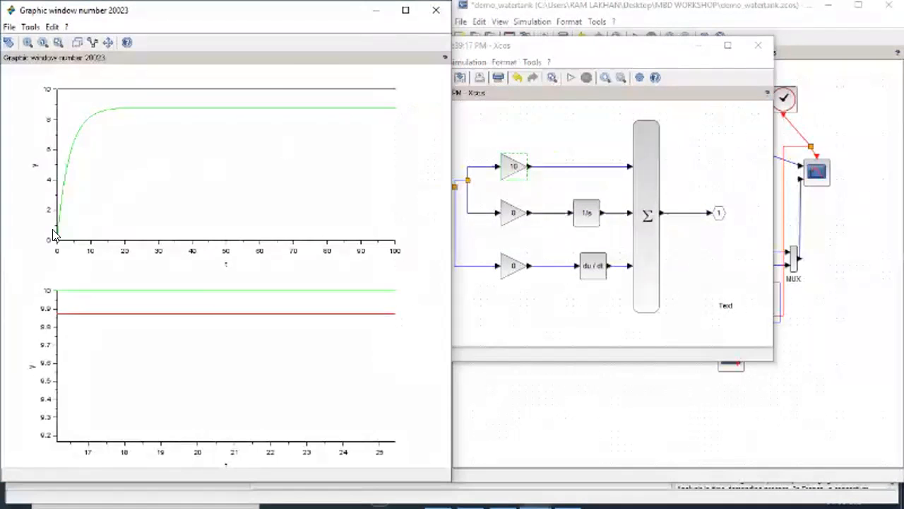
key("alt+Tab")
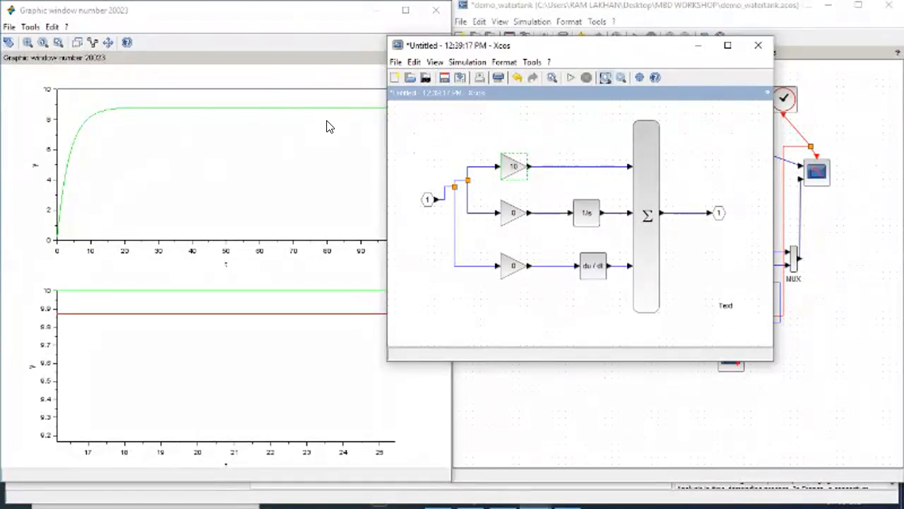
left_click(57, 203)
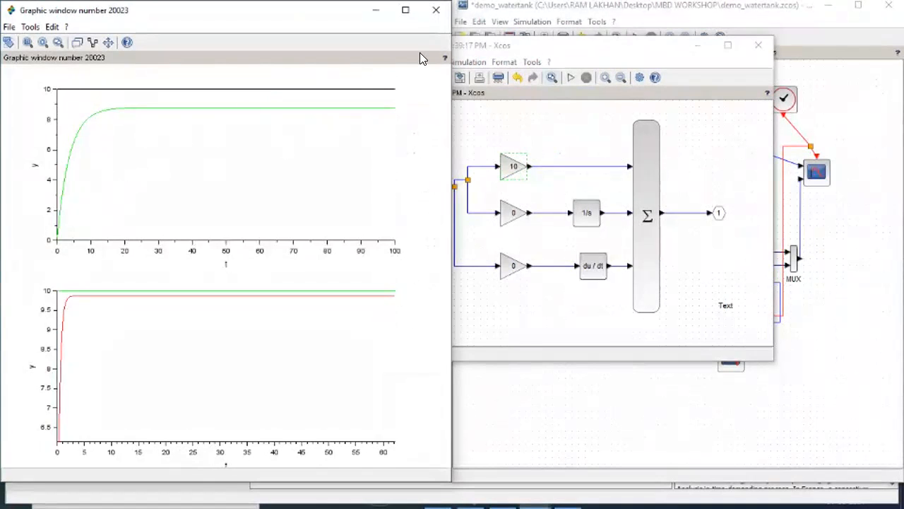
left_click(468, 46)
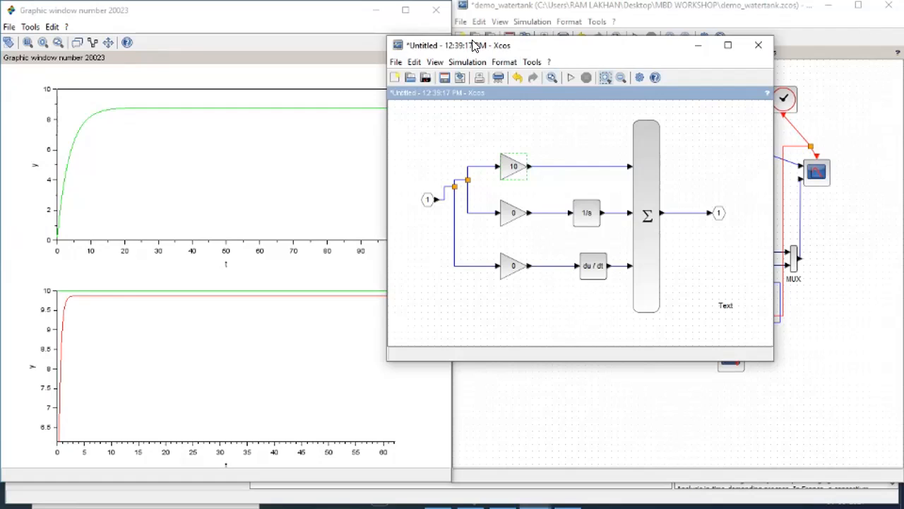
Move the Controller window clear of the plots and inspect the steady-state water level in the upper graph.
left_click_drag(473, 42, 565, 45)
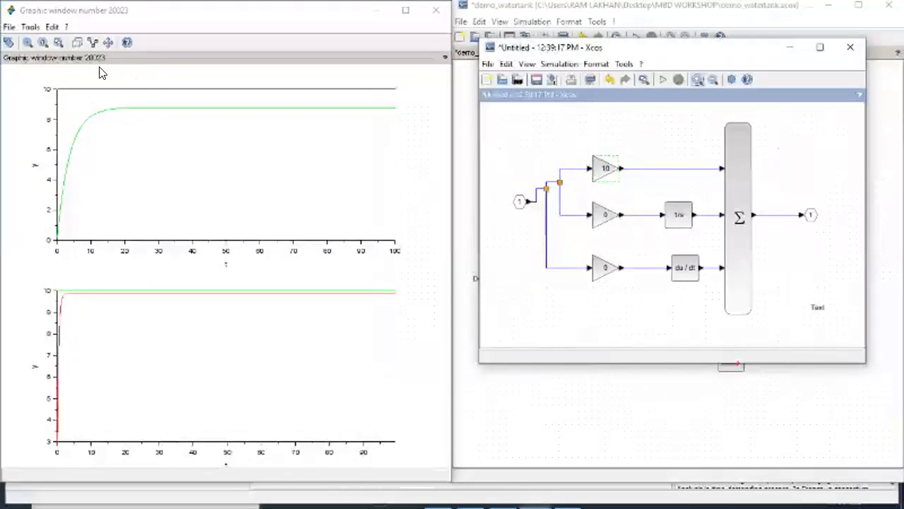
scroll(92, 80, "up", 5)
scroll(92, 82, "up", 3)
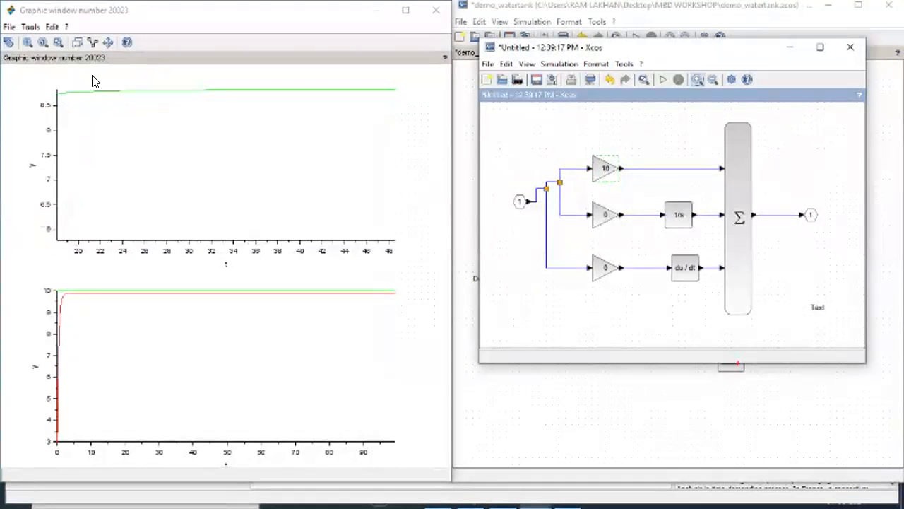
scroll(91, 81, "down", 7)
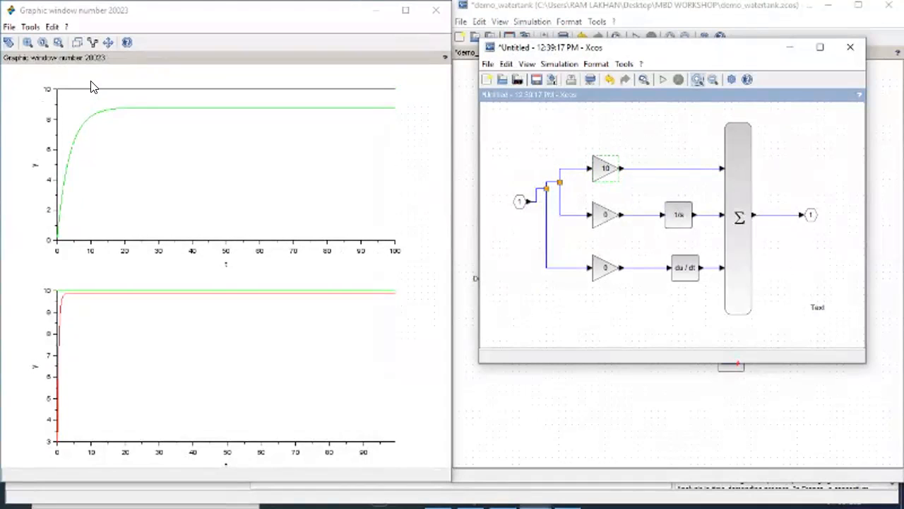
scroll(87, 199, "down", 2)
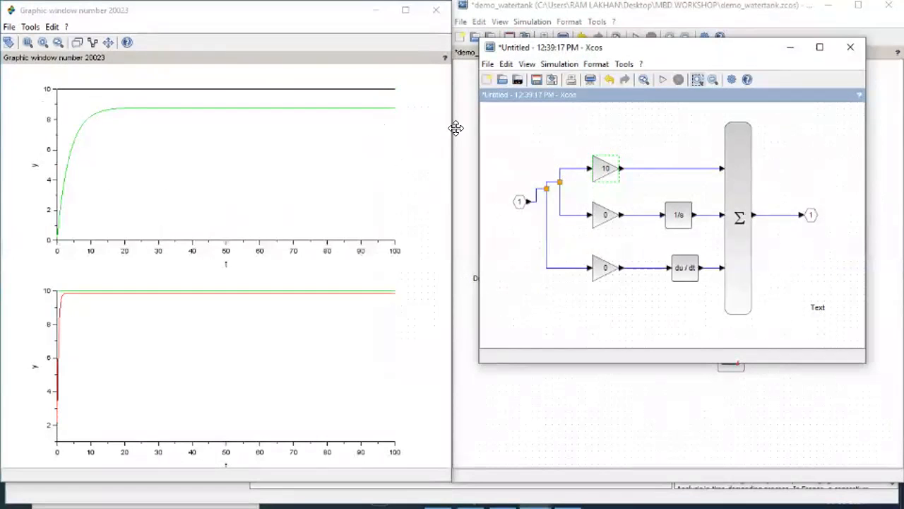
Set the proportional gain to 15, run the simulation, and close the controller output plot.
double_click(605, 169)
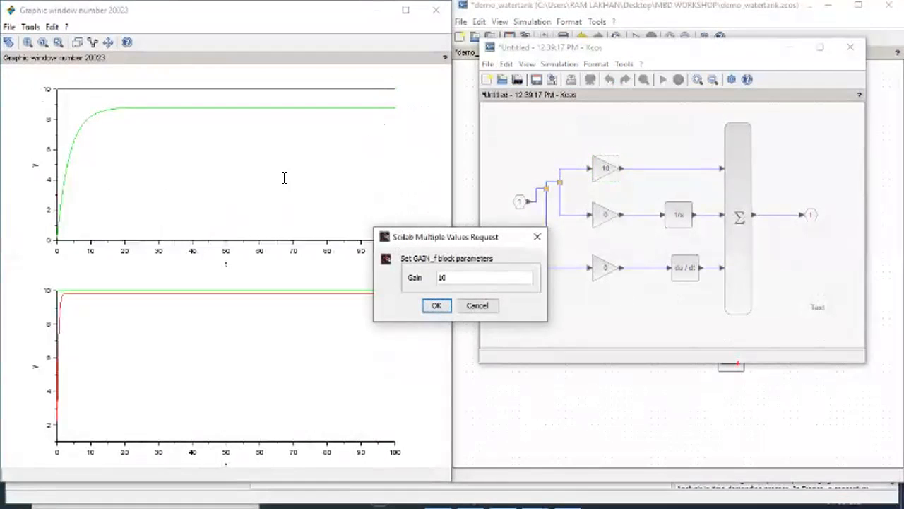
key("BackSpace")
key("BackSpace")
type("15")
key("Return")
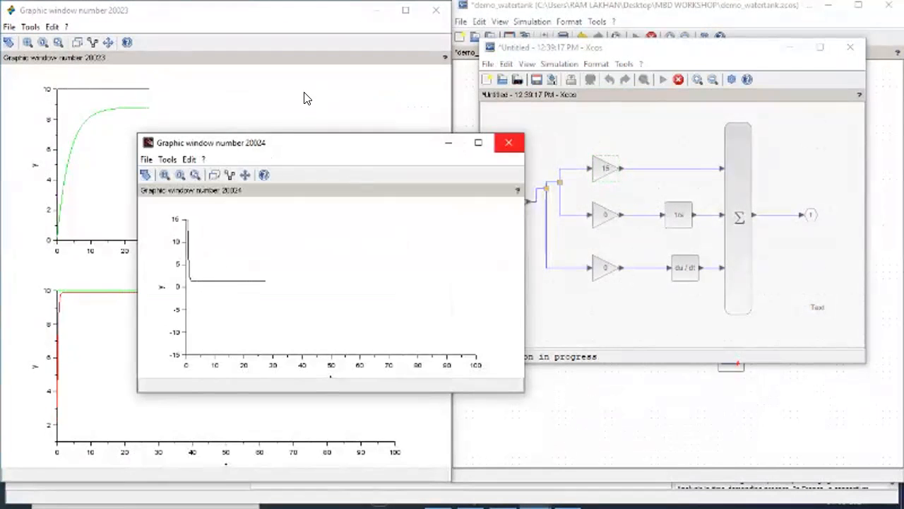
left_click(509, 142)
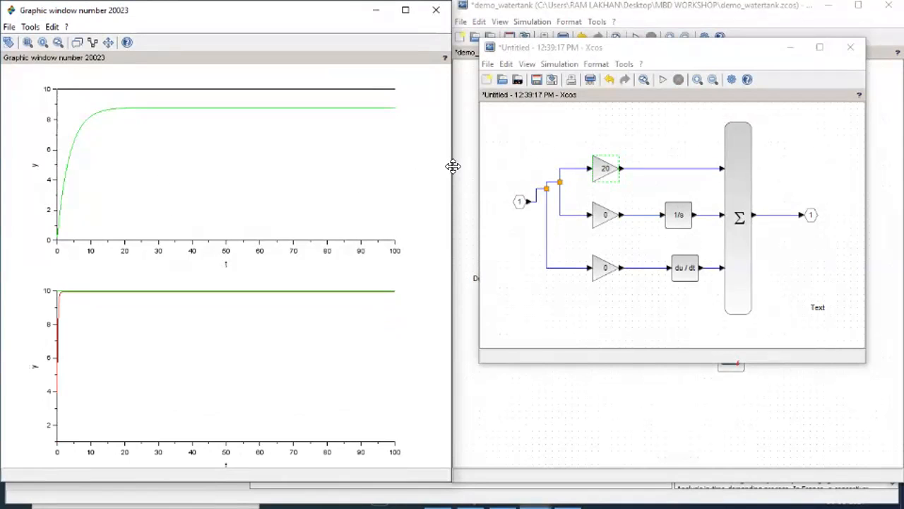
Set the gain of the Controller's integral branch to 1 and run the simulation.
double_click(605, 215)
left_click_drag(451, 278, 422, 280)
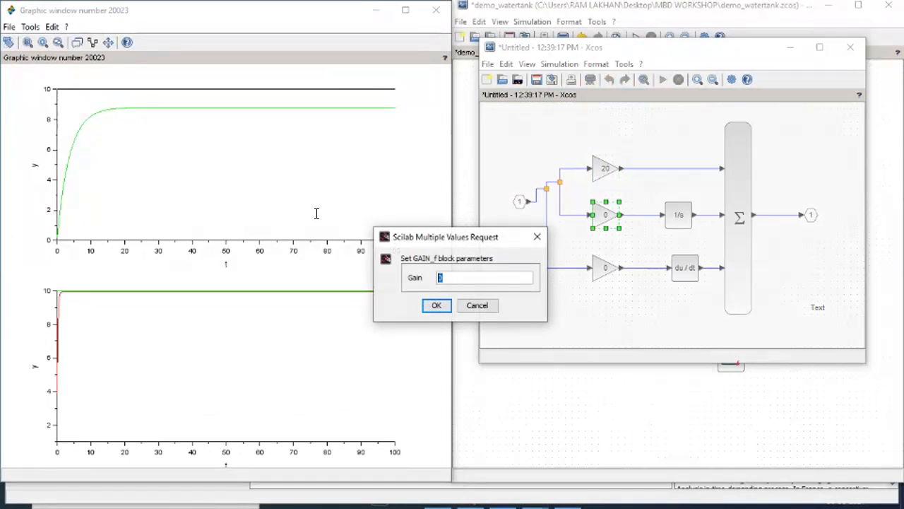
type("1")
key("Return")
left_click(663, 79)
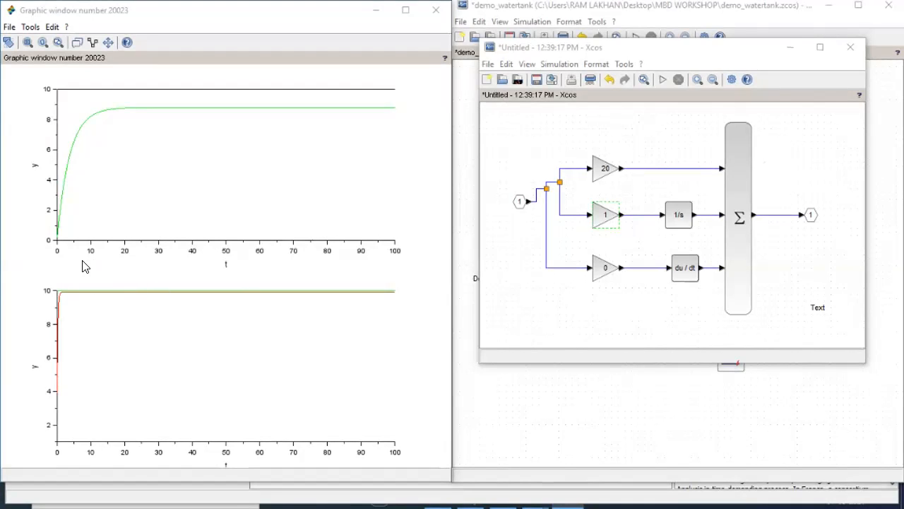
Inspect the lower graph closely just below 10 to judge the remaining steady-state error with the integral gain of 1.
scroll(62, 282, "up", 7)
left_click_drag(63, 302, 69, 325)
scroll(89, 339, "up", 5)
scroll(92, 346, "up", 3)
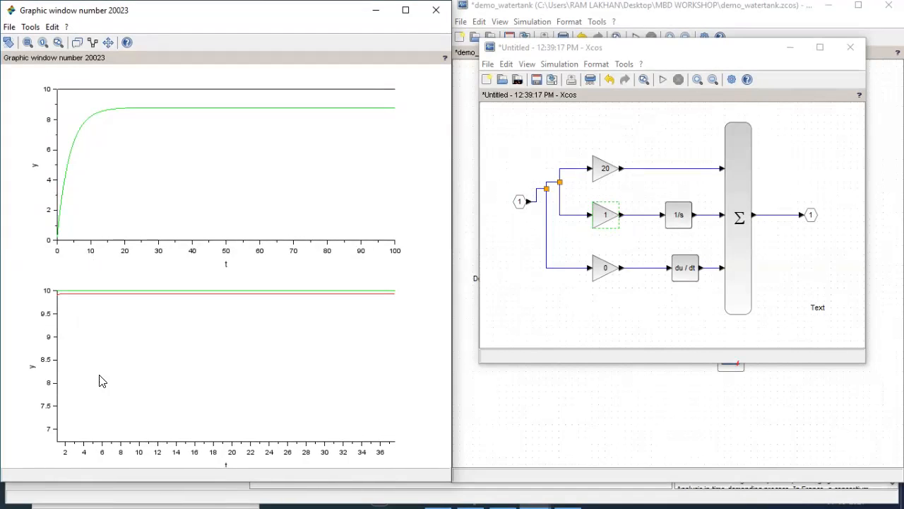
scroll(101, 349, "up", 8)
left_click_drag(102, 349, 99, 395)
left_click_drag(105, 327, 94, 394)
scroll(93, 323, "up", 2)
scroll(90, 324, "up", 4)
scroll(89, 327, "up", 4)
left_click_drag(89, 328, 81, 403)
scroll(95, 349, "up", 7)
left_click_drag(104, 326, 106, 394)
scroll(105, 357, "up", 3)
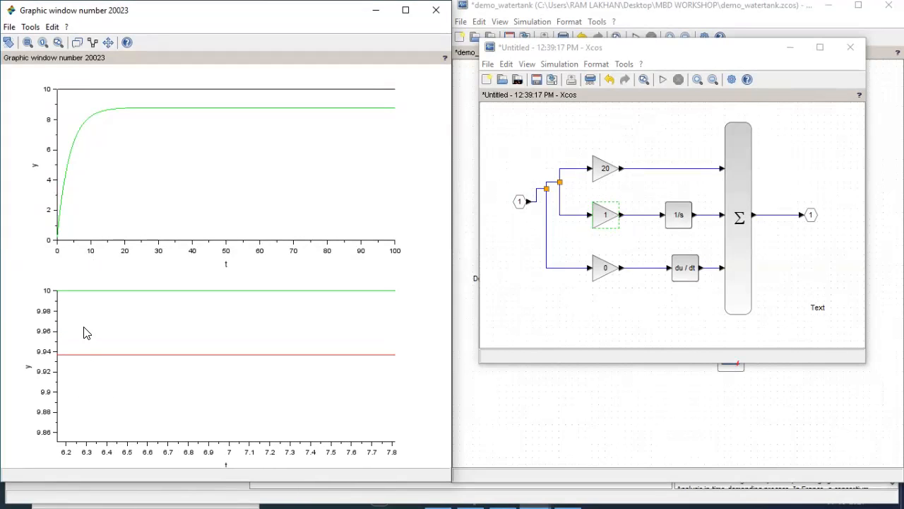
scroll(85, 332, "up", 1)
scroll(132, 330, "down", 8)
scroll(112, 326, "up", 7)
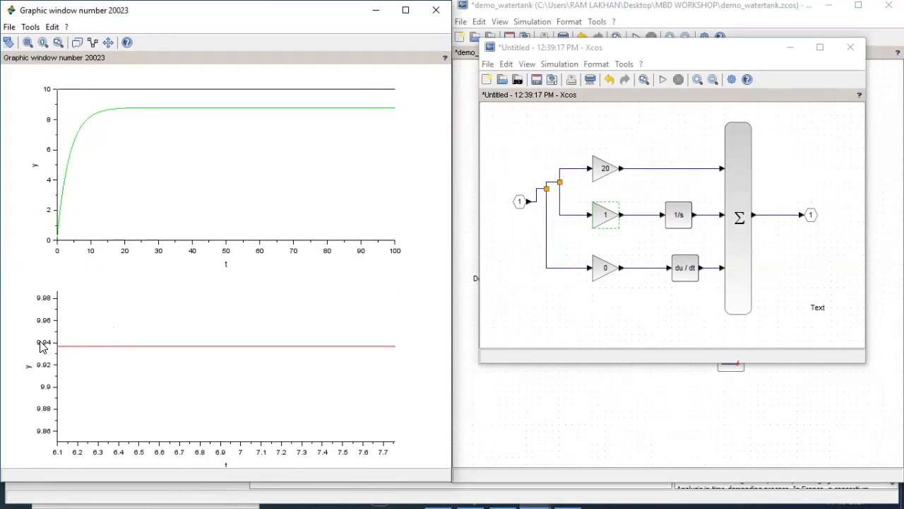
scroll(63, 347, "up", 4)
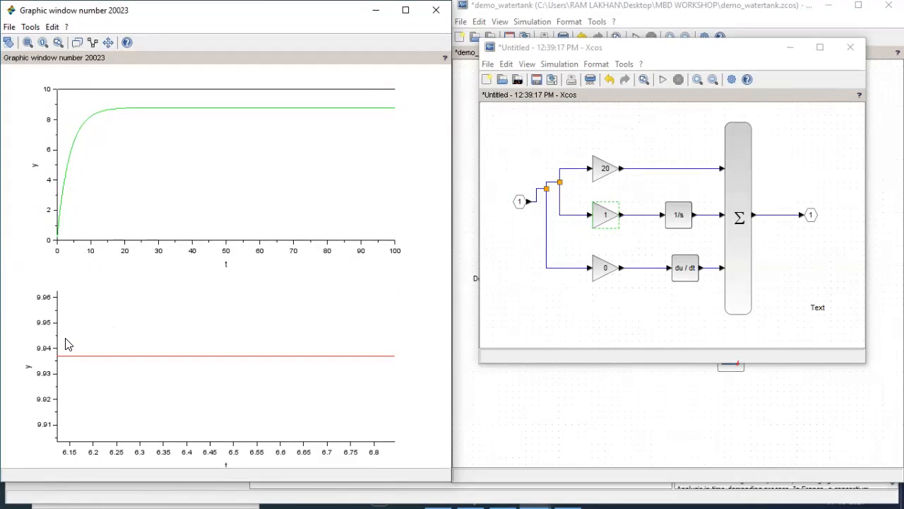
scroll(70, 345, "down", 8)
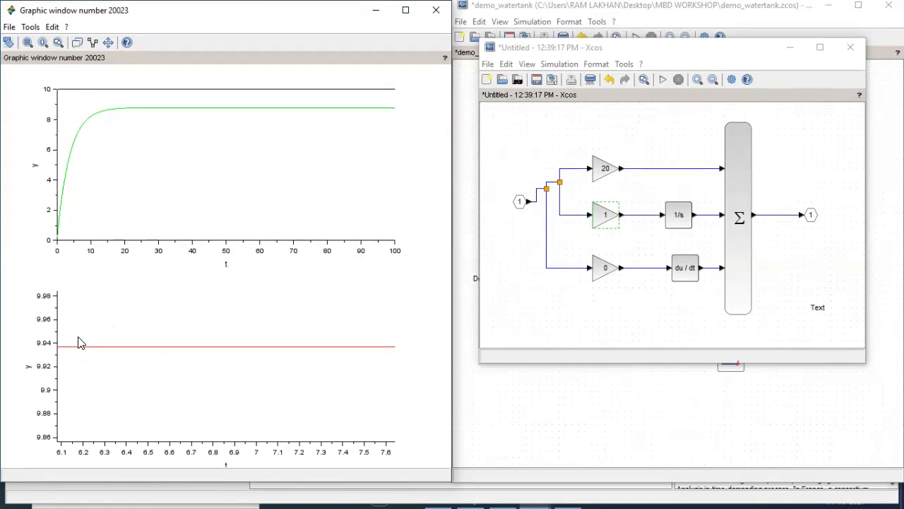
Set the integral gain to 2, run the simulation, and close the controller output plot.
double_click(605, 215)
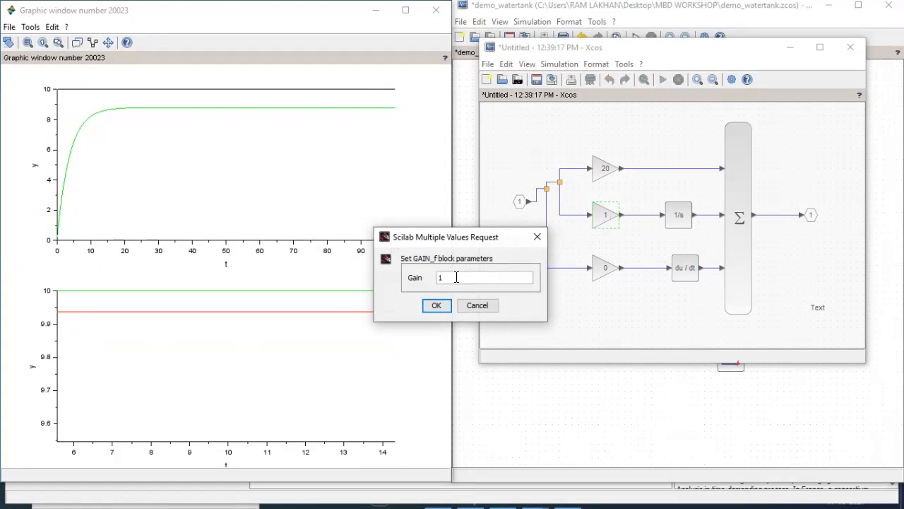
left_click(437, 308)
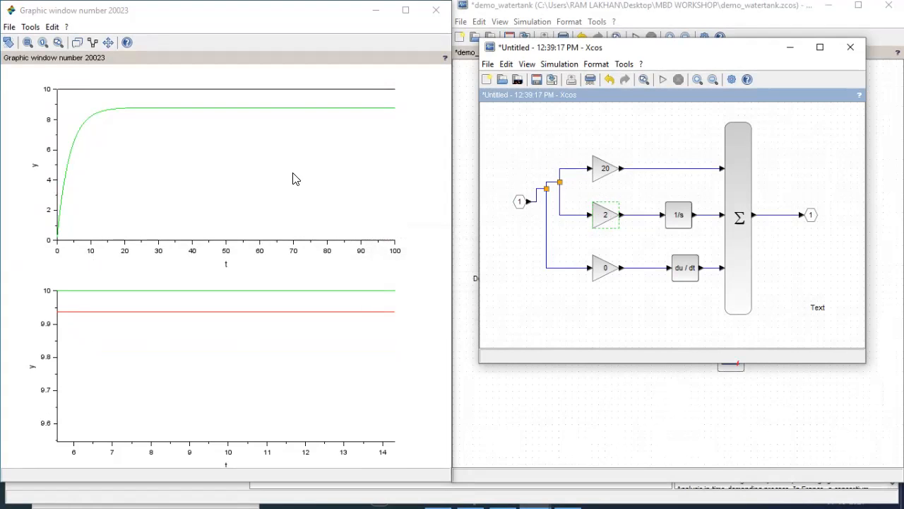
left_click(663, 80)
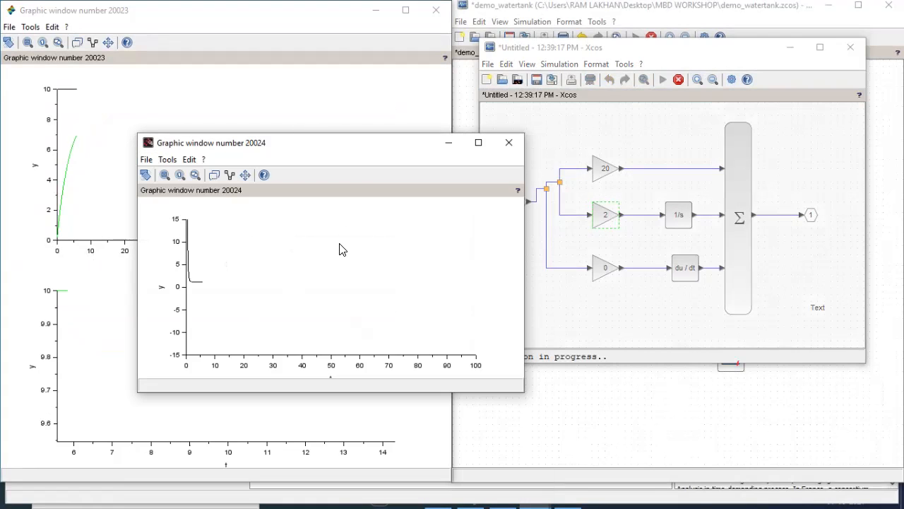
left_click(509, 143)
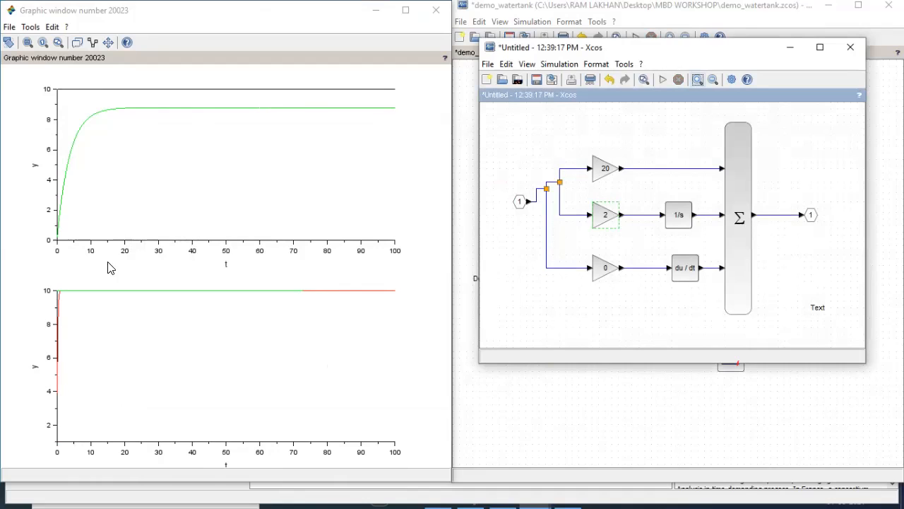
Inspect the early part of the lower graph around 10 to judge the overshoot and settling with the integral gain of 2.
left_click(59, 43)
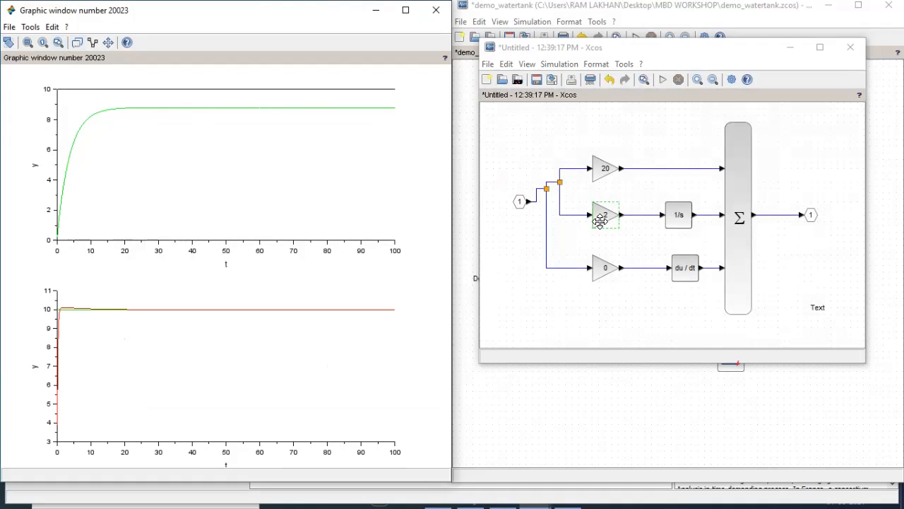
scroll(68, 316, "up", 3)
scroll(68, 315, "up", 4)
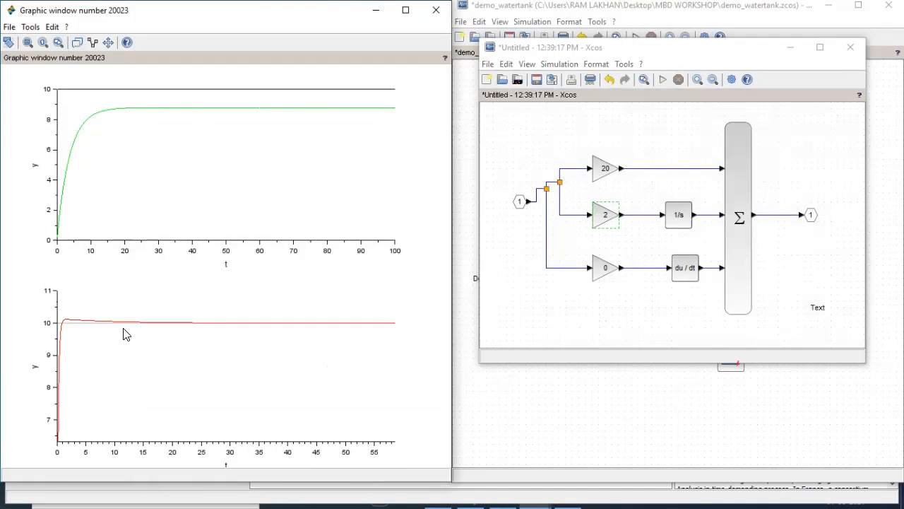
scroll(77, 334, "up", 3)
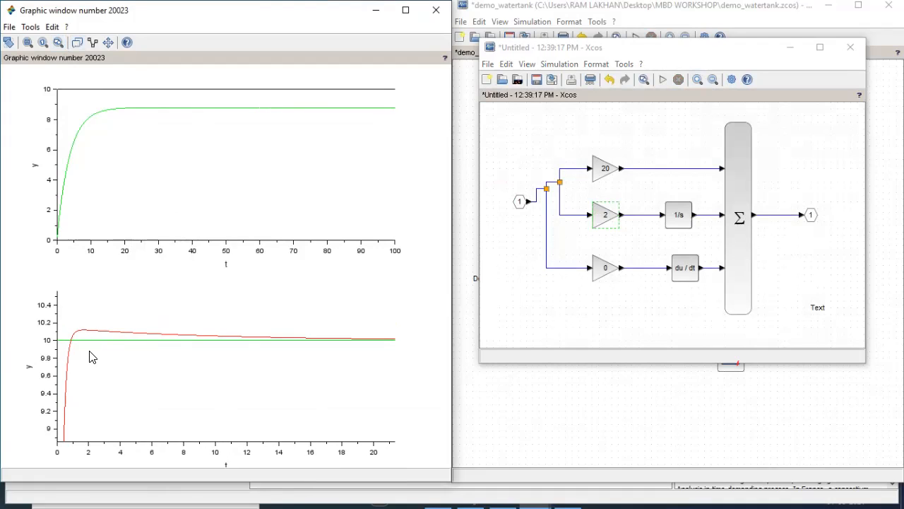
scroll(89, 356, "up", 1)
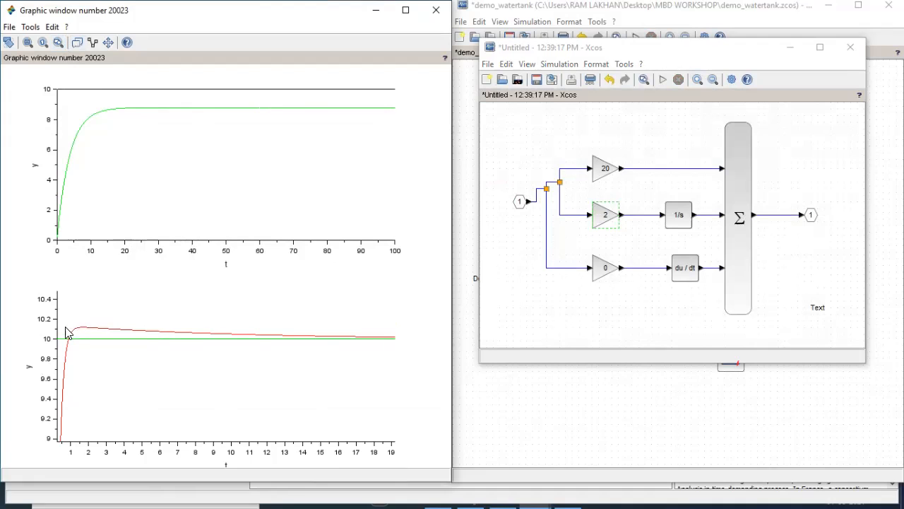
scroll(105, 347, "down", 4)
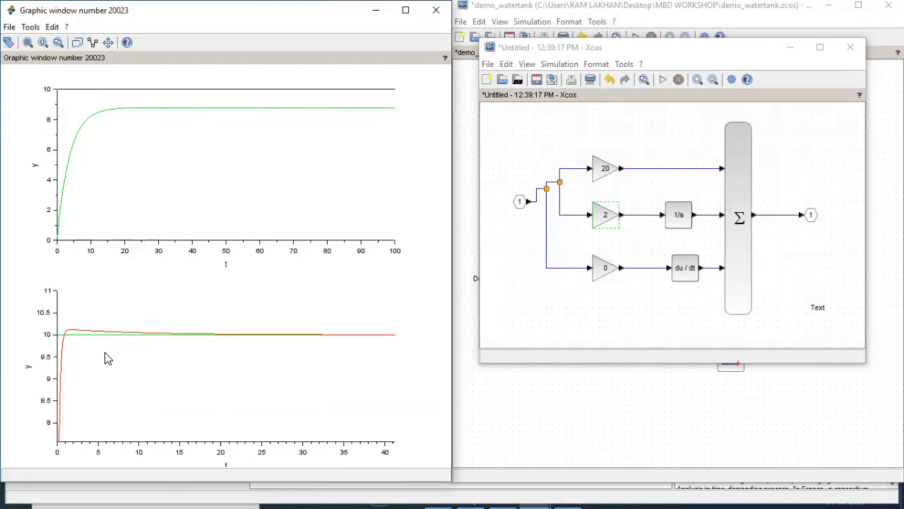
scroll(82, 338, "down", 4)
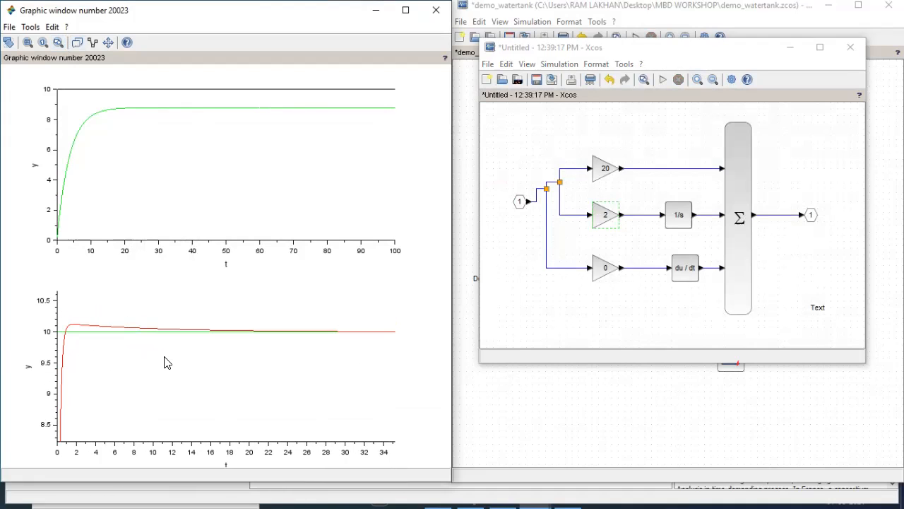
scroll(66, 313, "down", 2)
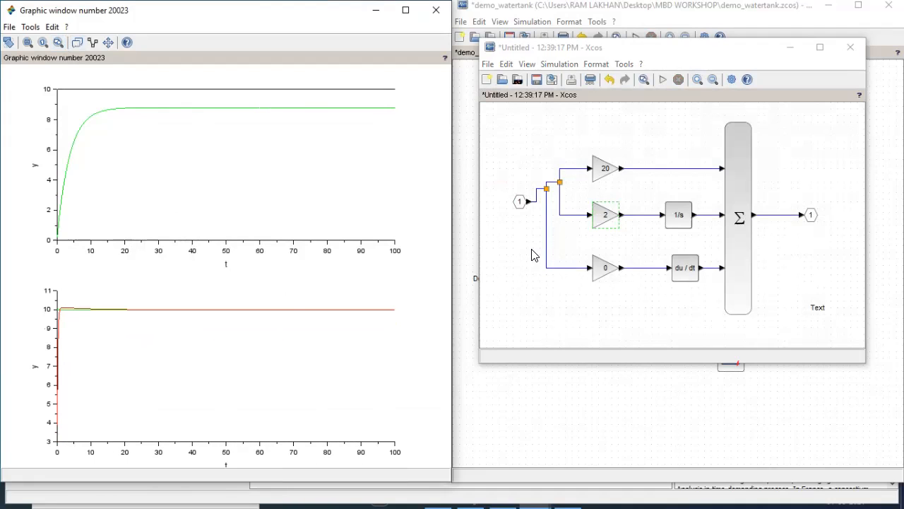
Set the Controller's proportional gain to 100, run the simulation, and close the controller output plot.
mouse_move(602, 218)
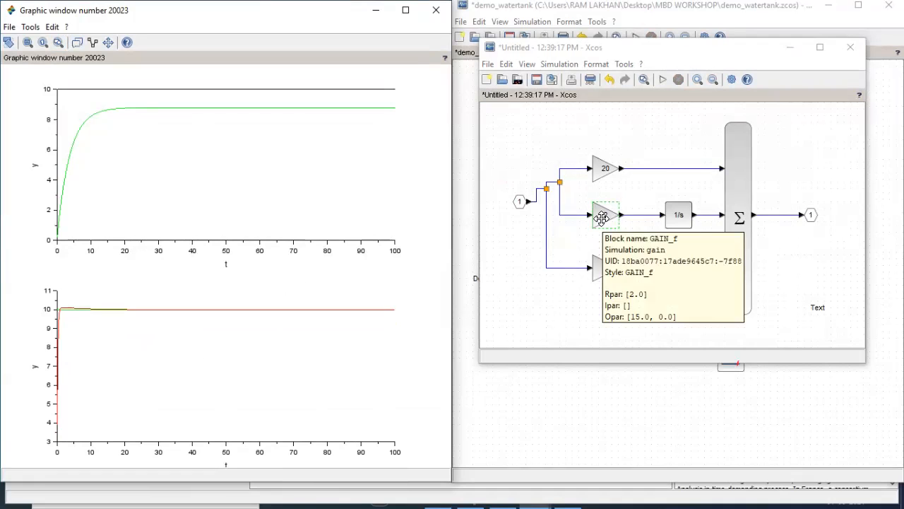
left_click(605, 166)
double_click(605, 167)
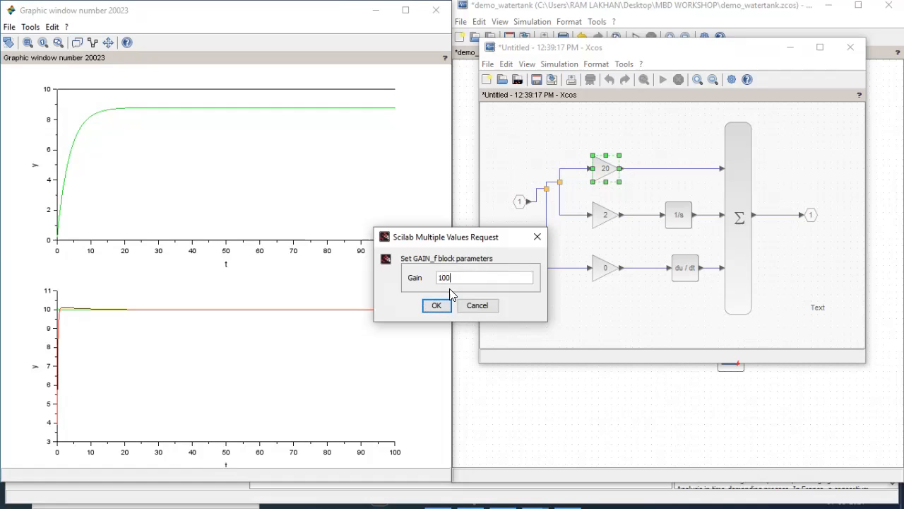
type("100")
left_click(433, 308)
left_click(602, 215)
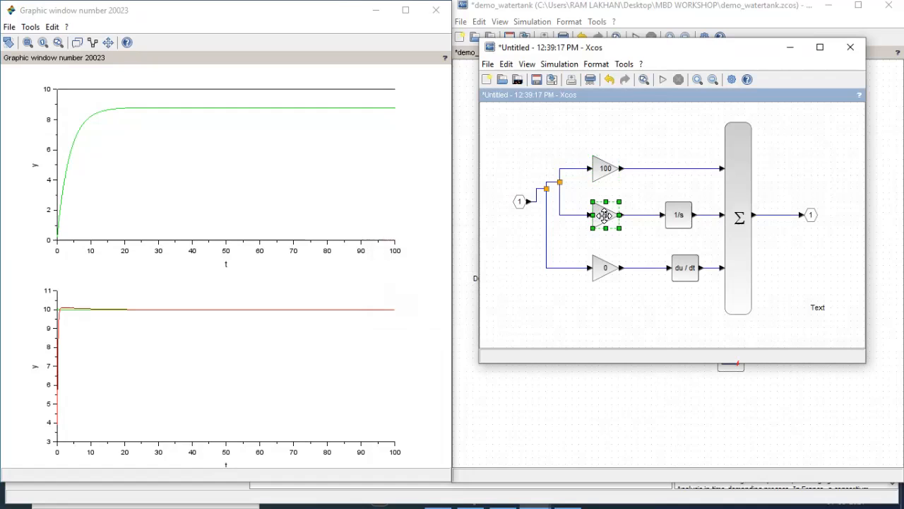
left_click(663, 79)
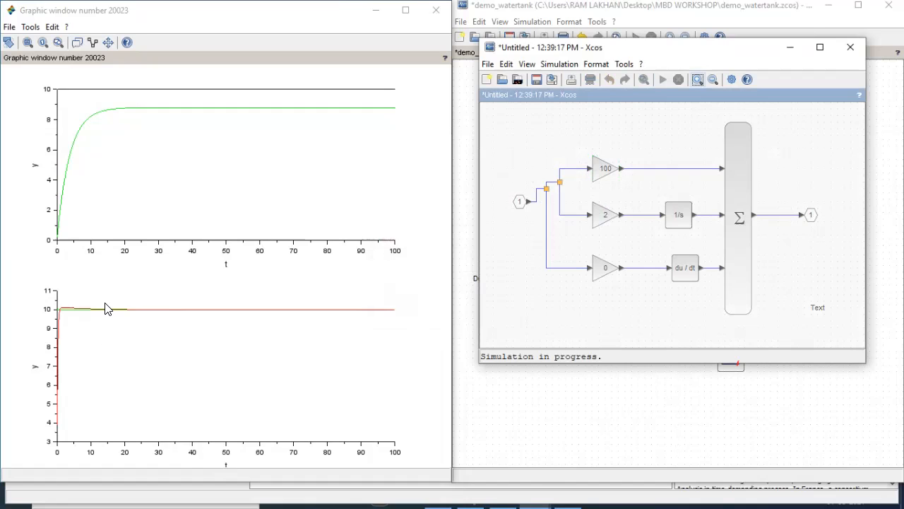
left_click(510, 142)
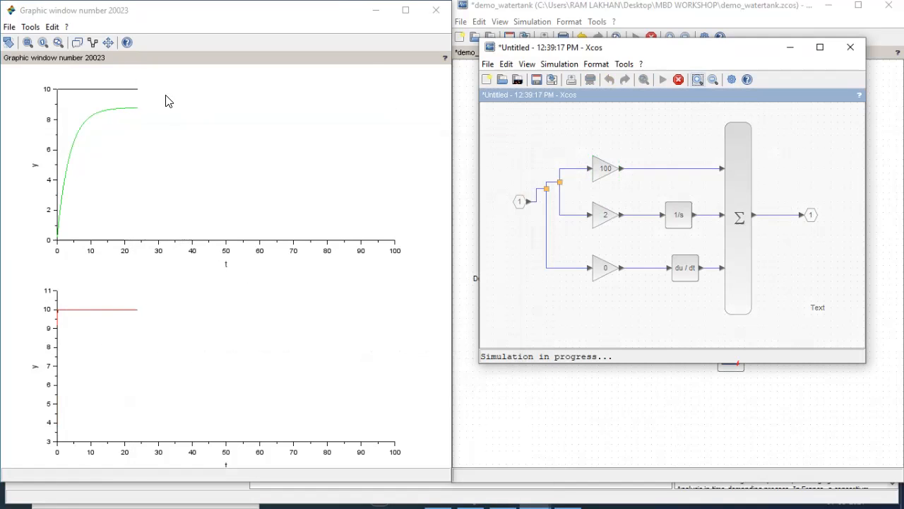
Inspect the lower graph closely just below 10 to judge the remaining error with the proportional gain of 100.
left_click(60, 43)
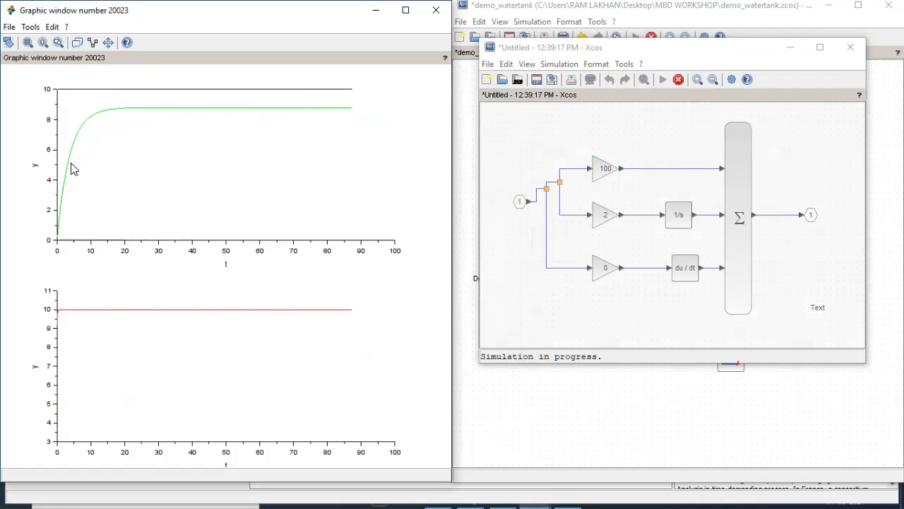
left_click(59, 42)
scroll(90, 296, "up", 4)
scroll(91, 297, "down", 4)
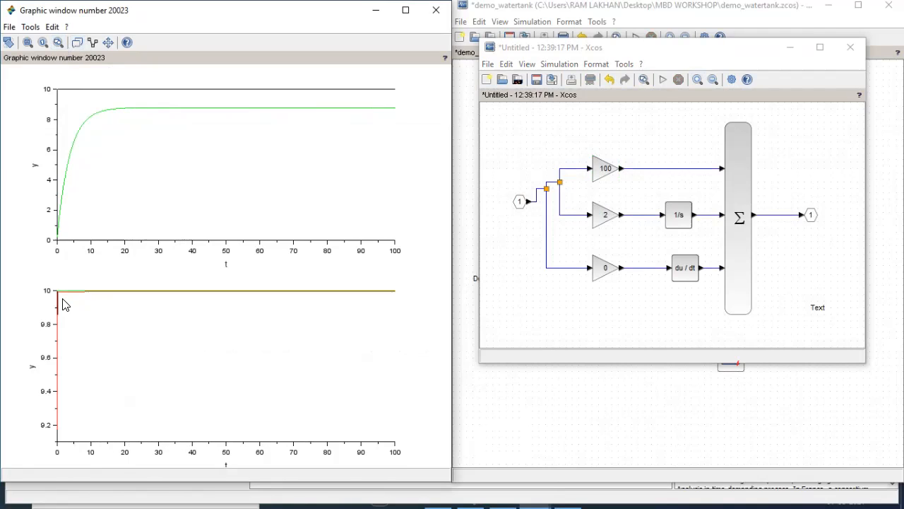
scroll(87, 317, "up", 3)
scroll(122, 365, "up", 3)
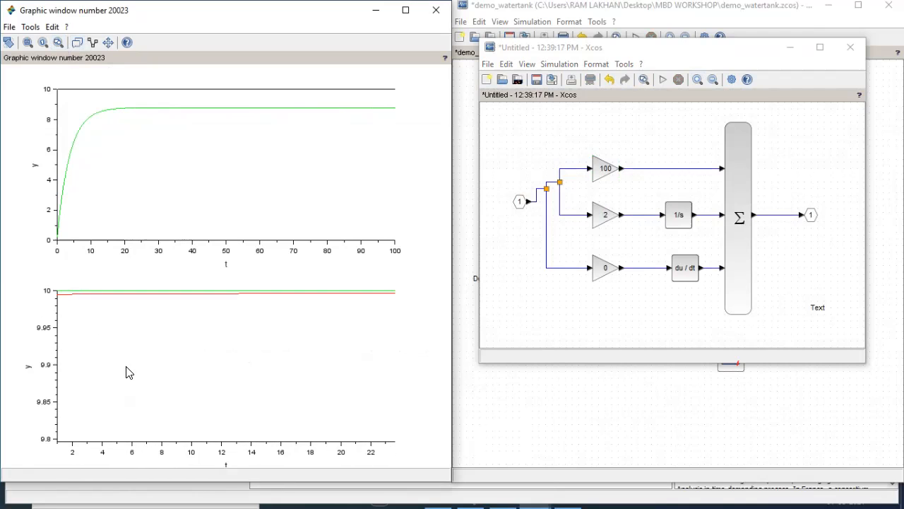
scroll(110, 330, "up", 4)
scroll(129, 359, "up", 1)
scroll(106, 325, "up", 4)
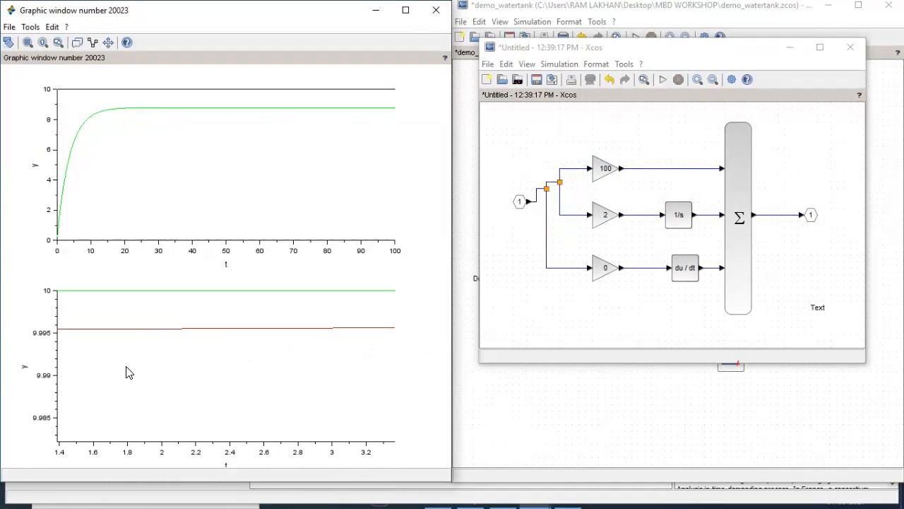
left_click_drag(103, 320, 126, 356)
scroll(129, 345, "down", 3)
scroll(130, 343, "down", 10)
scroll(116, 340, "down", 8)
scroll(114, 334, "down", 3)
scroll(112, 335, "up", 3)
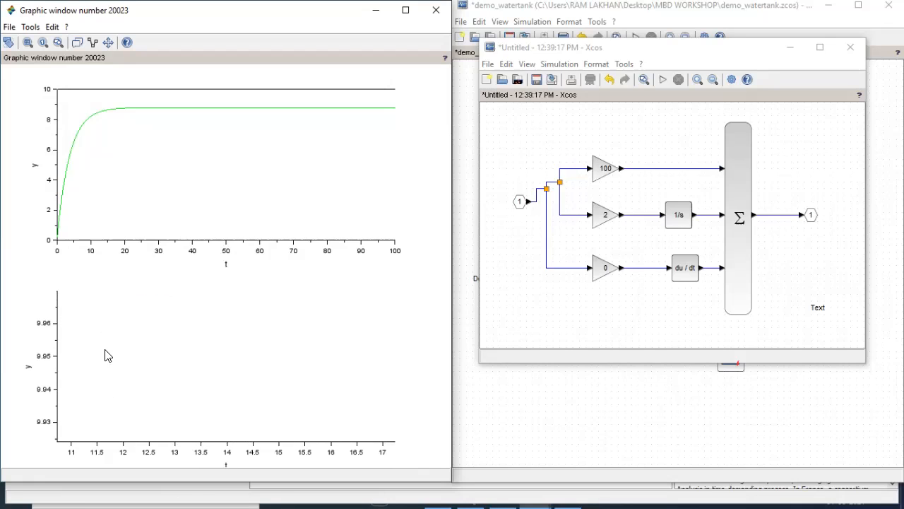
scroll(117, 326, "up", 4)
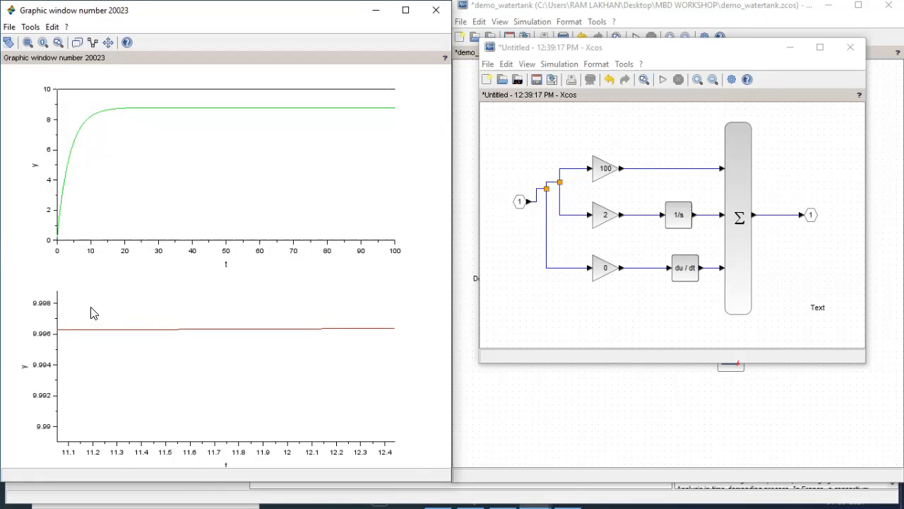
scroll(94, 311, "down", 4)
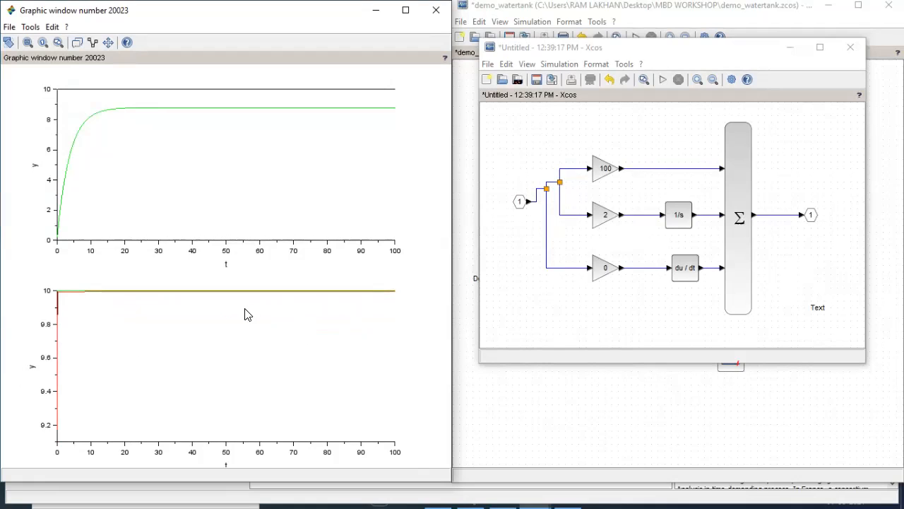
Set the gain of the Controller's derivative branch to 1, run the simulation, and close the controller output plot.
double_click(600, 272)
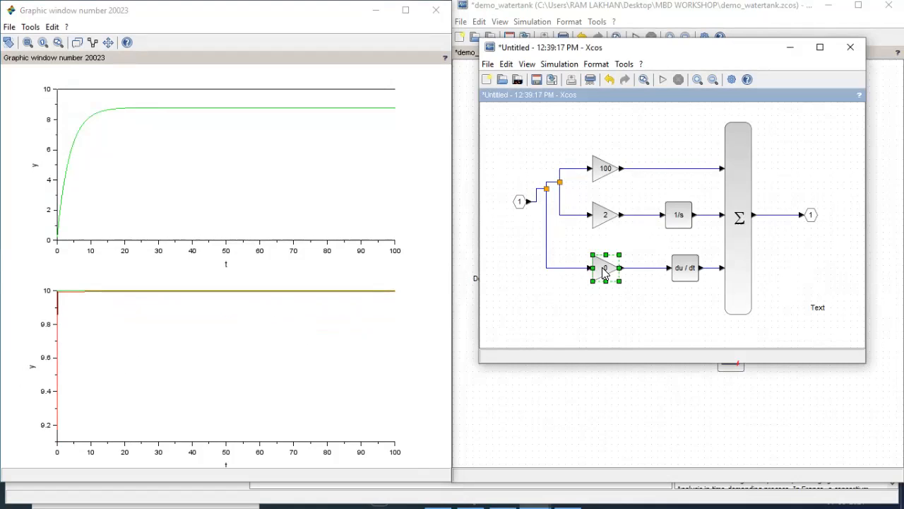
key("BackSpace")
type("1")
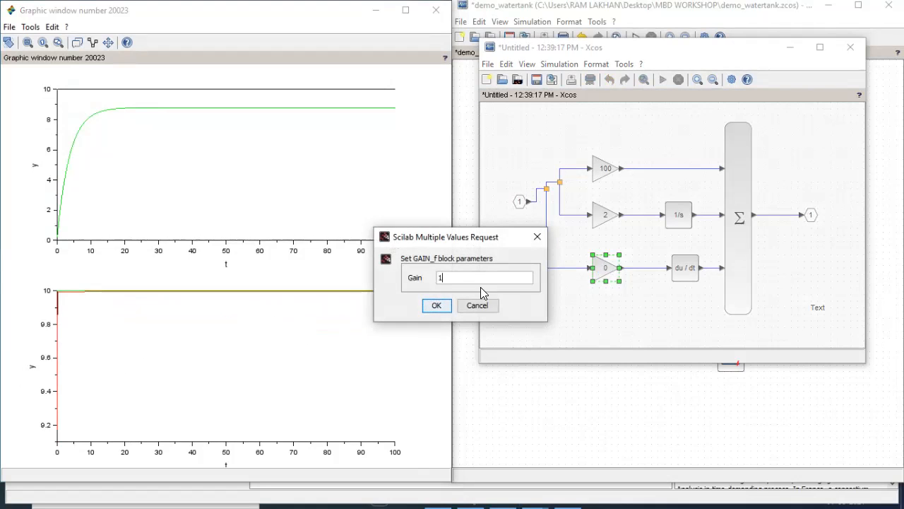
left_click(436, 305)
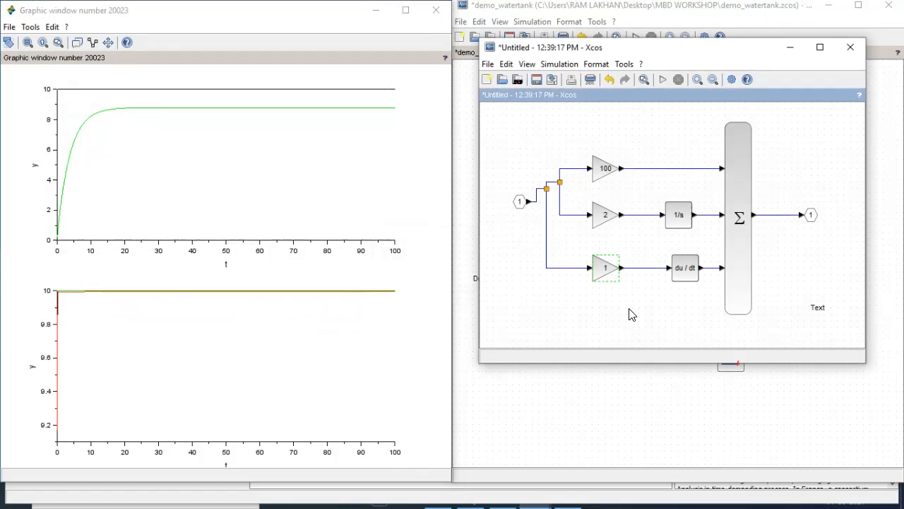
left_click(664, 80)
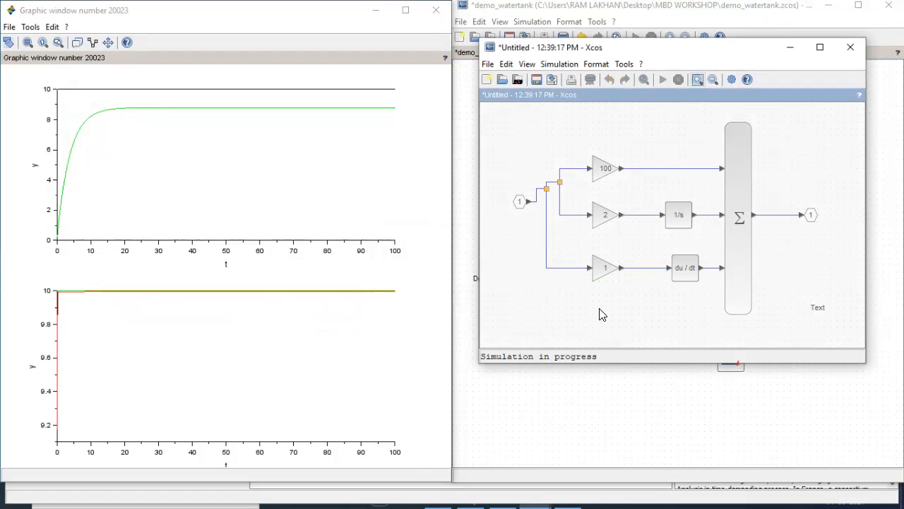
left_click(511, 141)
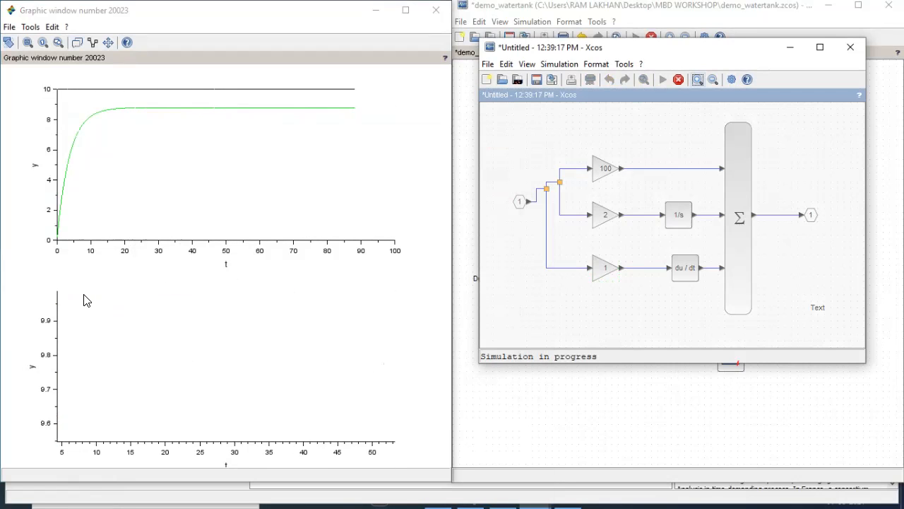
Inspect the lower graph closely just below 10 to judge the effect of the derivative gain of 1, and restore the full plot view.
scroll(81, 320, "up", 6)
left_click_drag(91, 359, 89, 419)
left_click_drag(101, 316, 101, 372)
scroll(101, 310, "up", 8)
left_click_drag(102, 309, 95, 366)
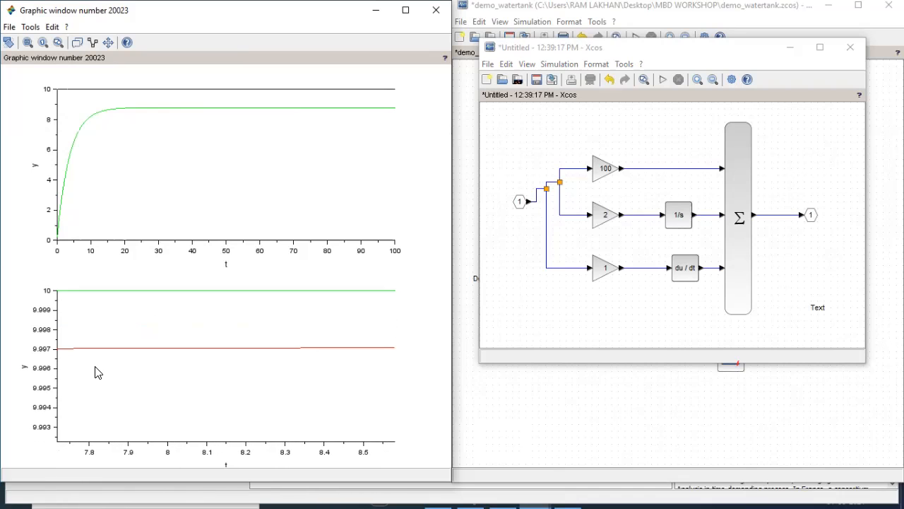
scroll(110, 337, "up", 8)
left_click_drag(108, 312, 94, 337)
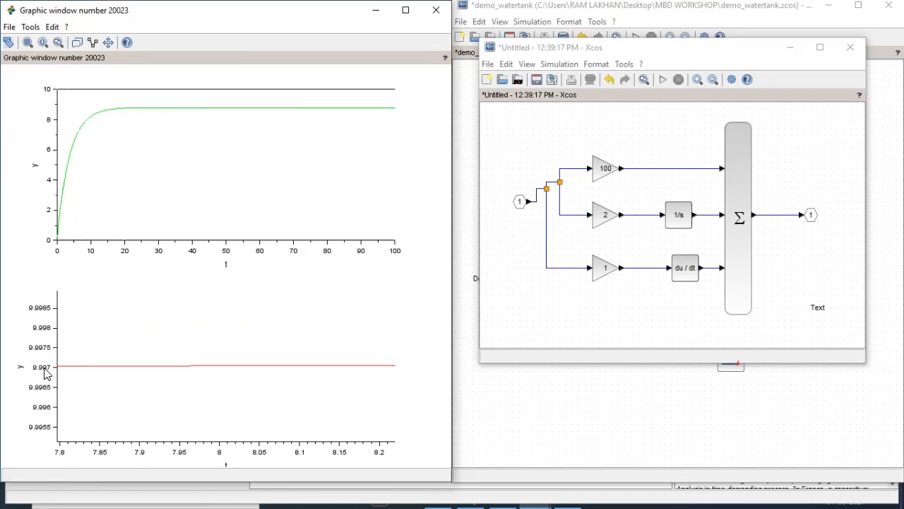
scroll(92, 363, "down", 10)
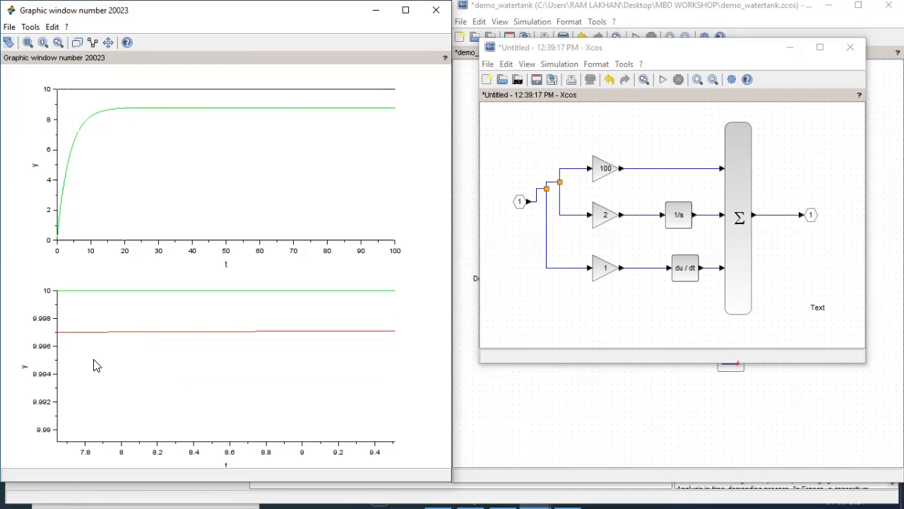
scroll(96, 365, "down", 6)
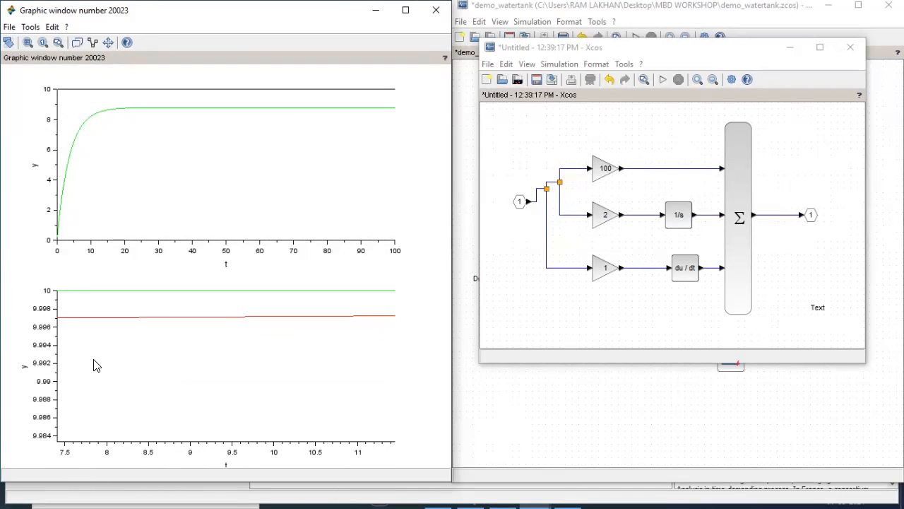
scroll(96, 365, "up", 6)
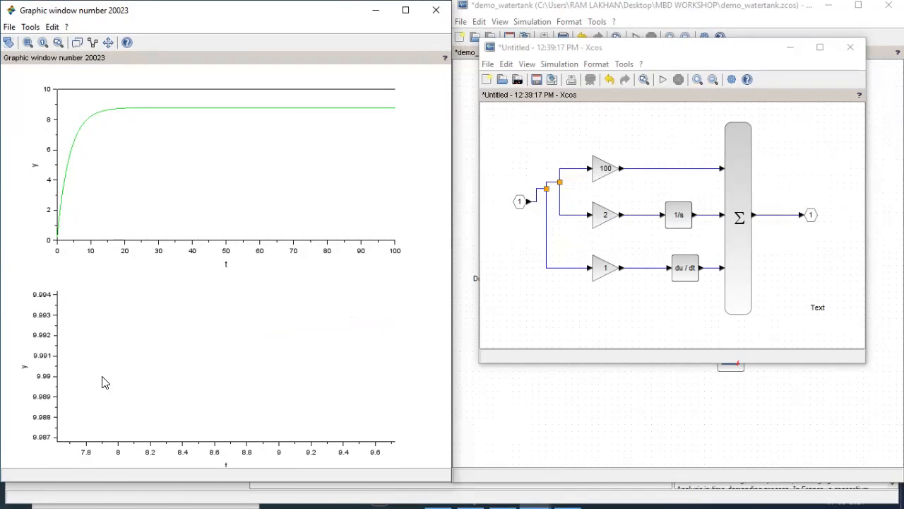
scroll(121, 357, "down", 8)
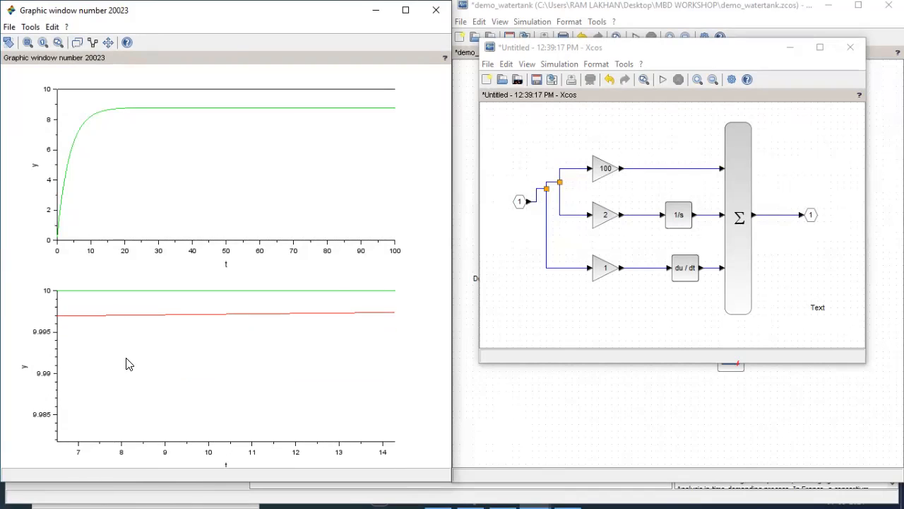
scroll(128, 358, "down", 6)
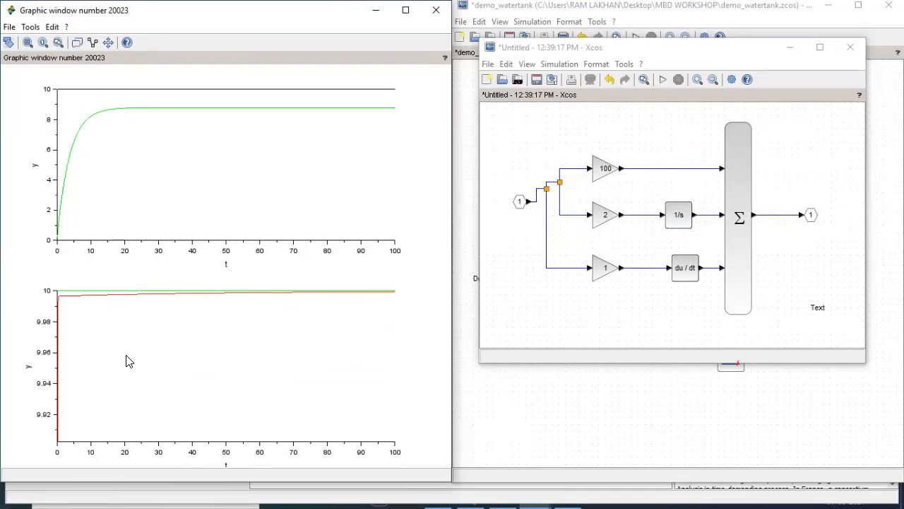
scroll(127, 358, "down", 5)
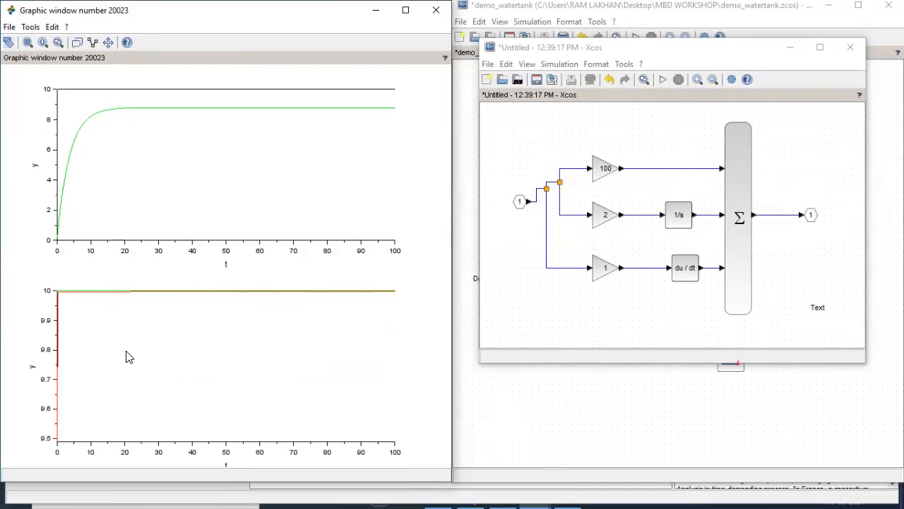
scroll(125, 362, "down", 1)
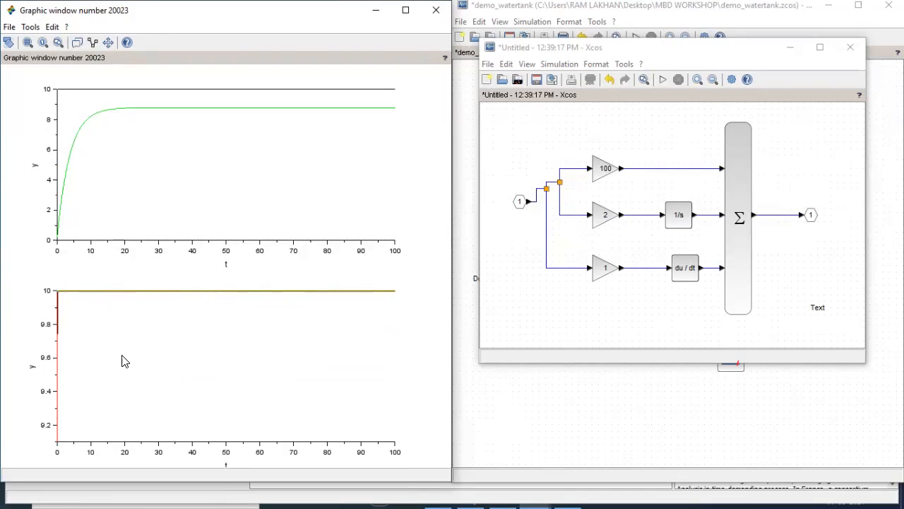
left_click(58, 43)
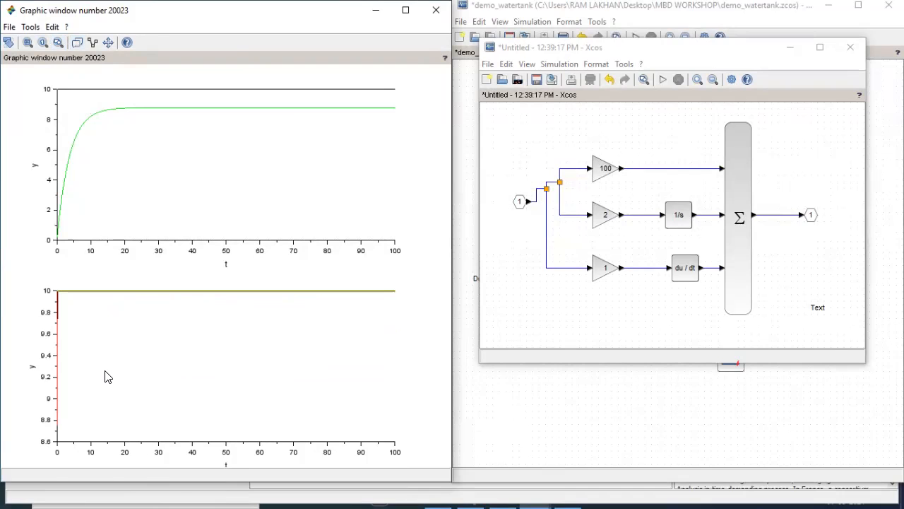
Set the gain of the Controller's derivative branch to 2.
double_click(609, 279)
left_click(459, 277)
key("BackSpace")
left_click(438, 305)
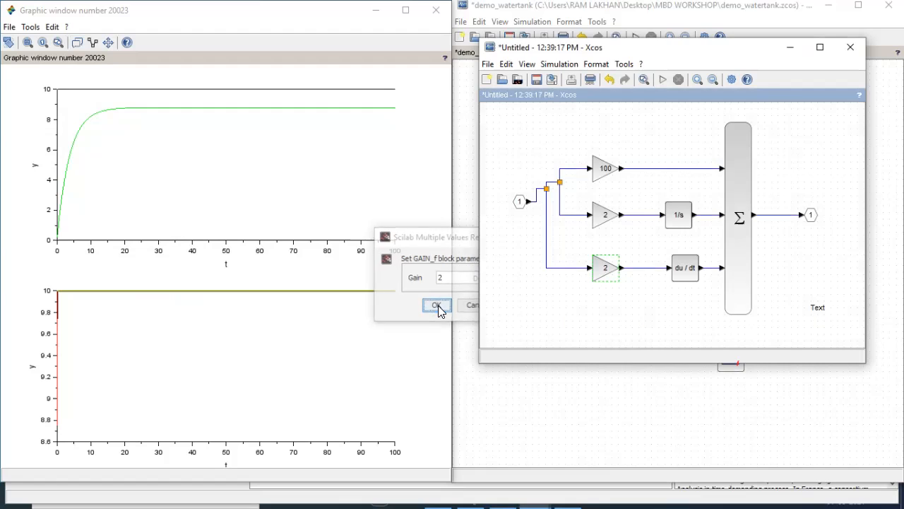
Set the gain of the Controller's derivative branch to 0.5.
left_click(64, 141)
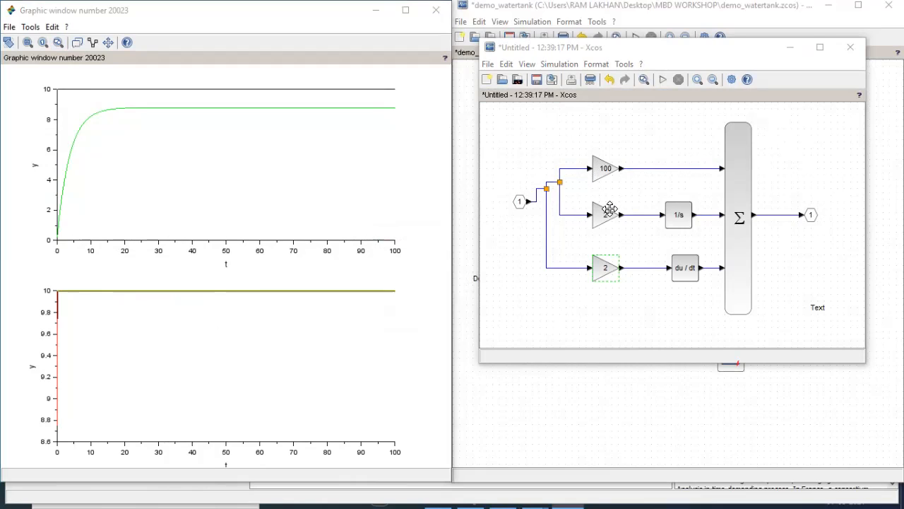
double_click(604, 268)
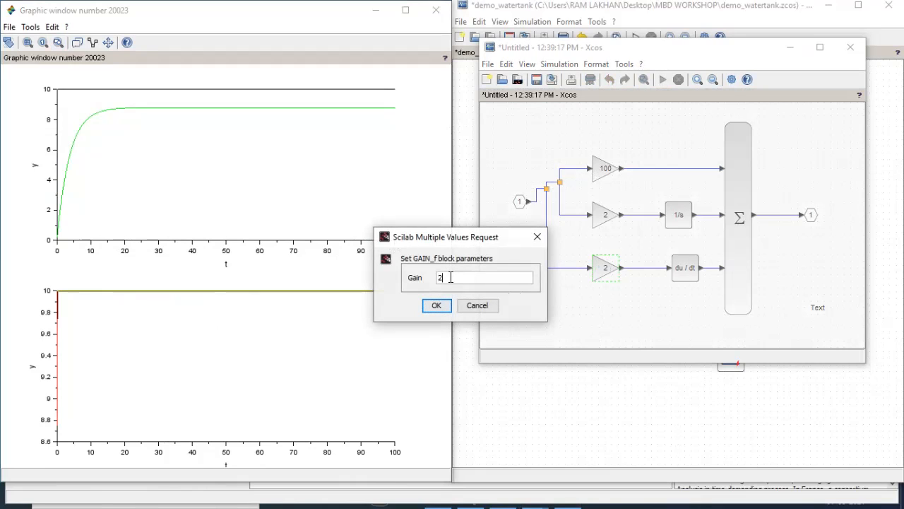
key("BackSpace")
type("05")
key("Left")
type(".")
left_click(437, 305)
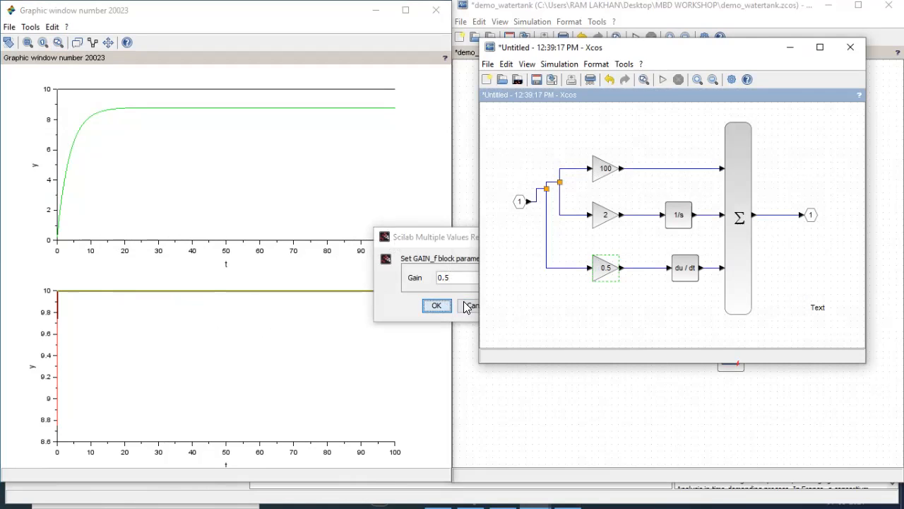
Run the simulation with the derivative gain of 0.5, close the controller output plot, and restore the full plot view.
left_click(663, 81)
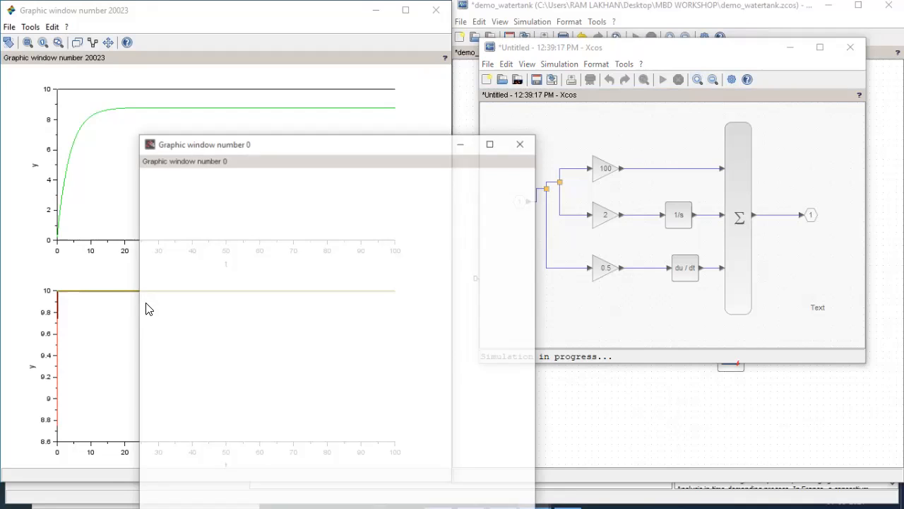
left_click(509, 144)
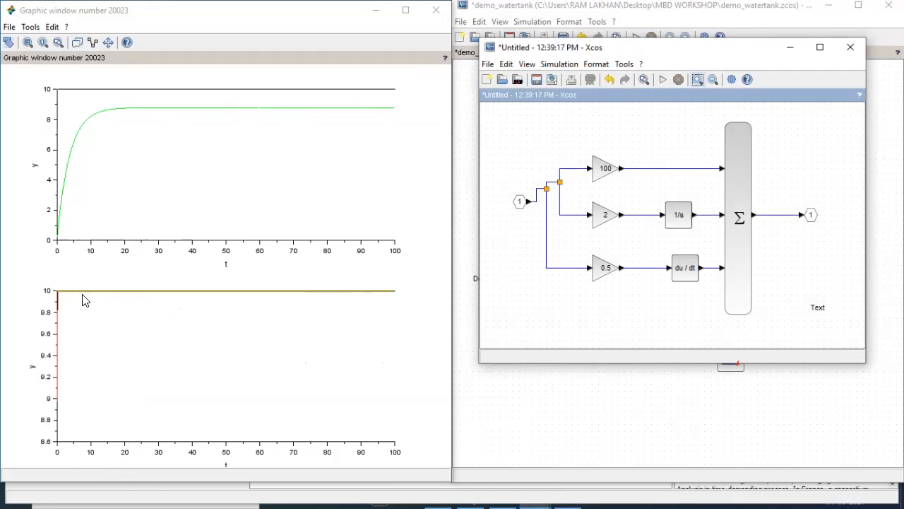
left_click(60, 42)
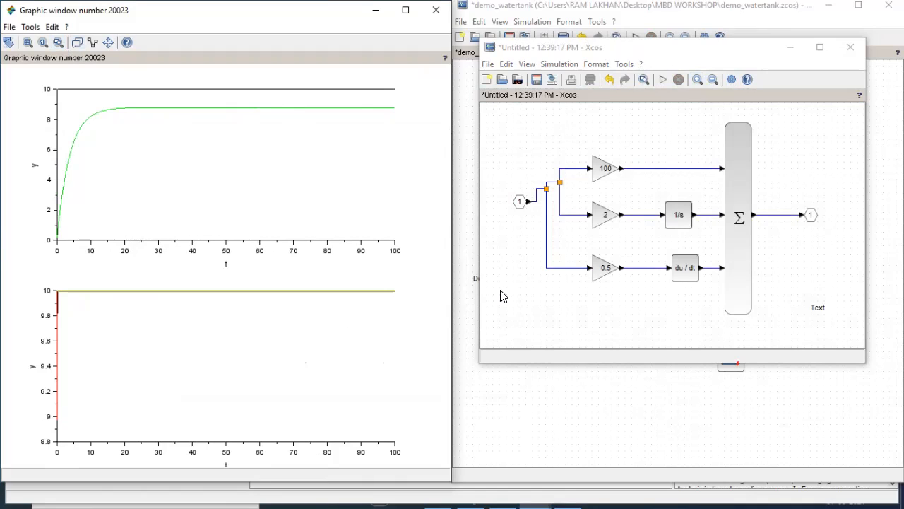
Set the gain of the Controller's proportional branch to 7.
double_click(604, 169)
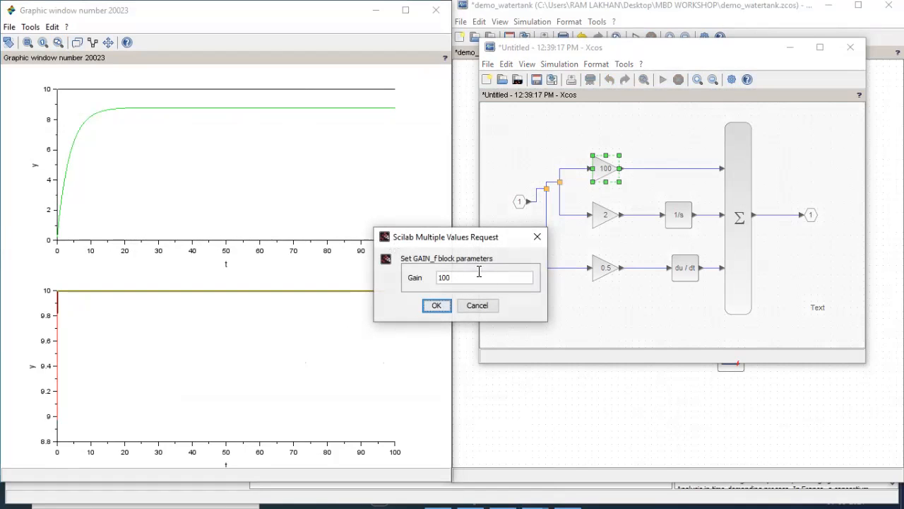
key("BackSpace")
type("7")
left_click(436, 306)
Set the gain of the Controller's integral branch to 0.21.
double_click(602, 216)
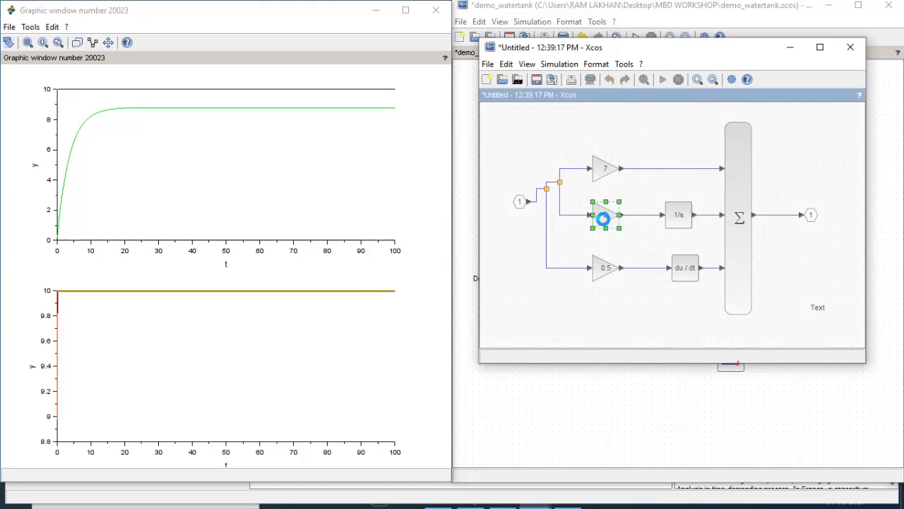
key("BackSpace")
type("0.24")
left_click(436, 306)
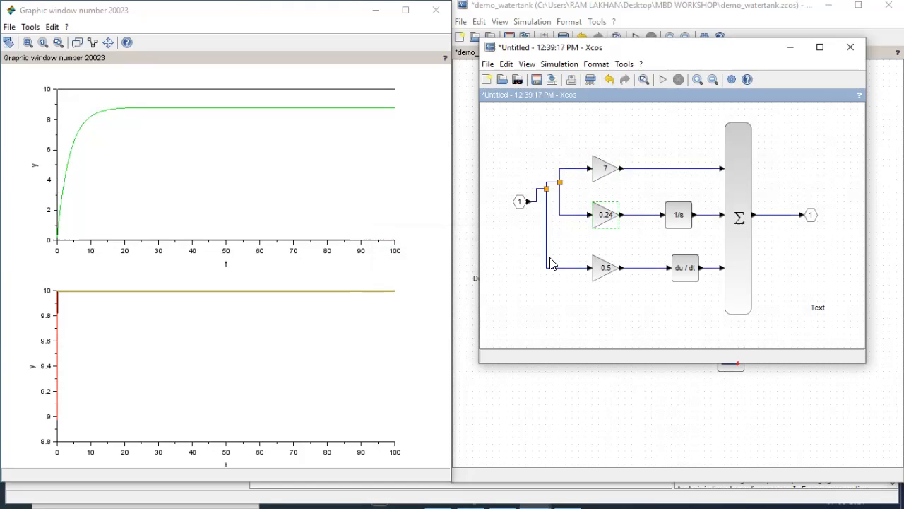
double_click(604, 214)
left_click(465, 278)
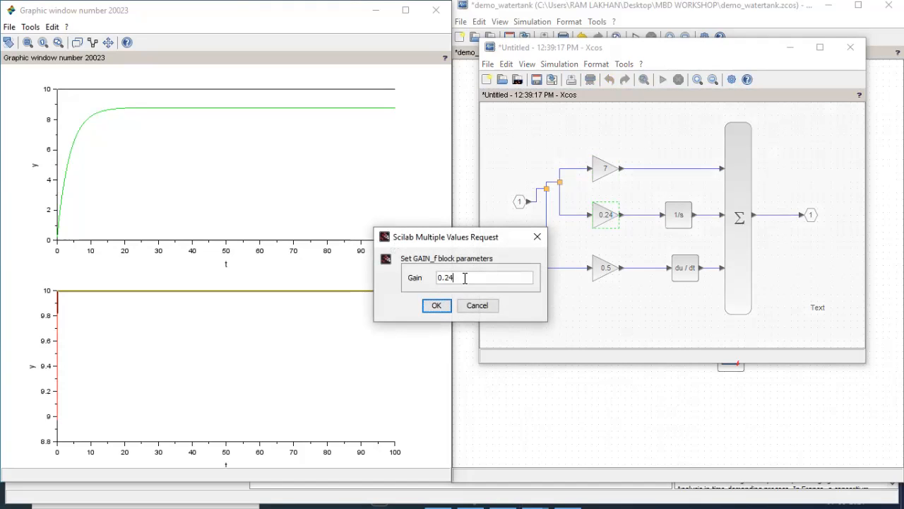
left_click(436, 305)
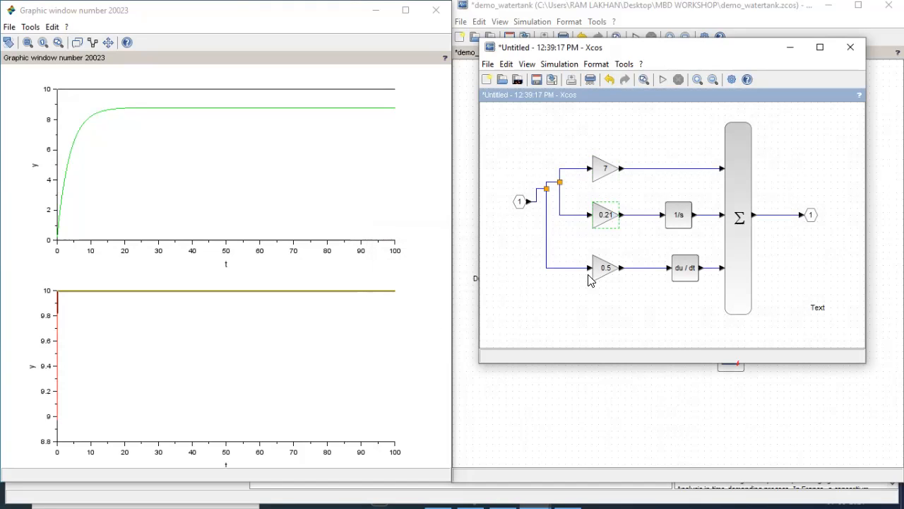
Set the gain of the Controller's derivative branch to 0.2, run the simulation, and close the controller output plot.
double_click(602, 267)
double_click(470, 278)
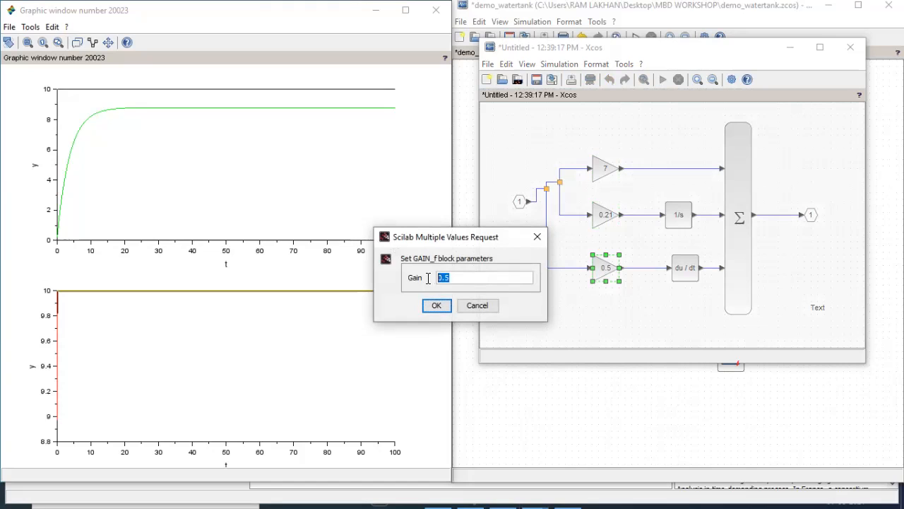
key("BackSpace")
type("0.2")
left_click(446, 306)
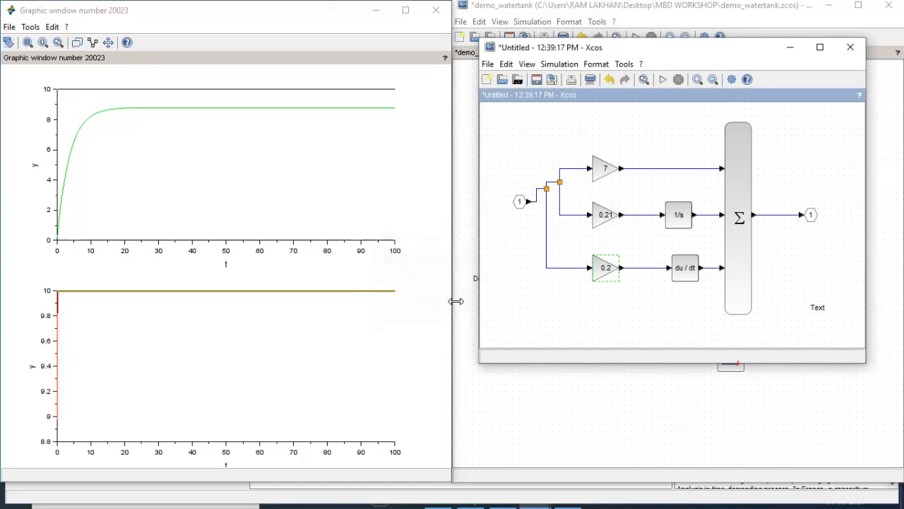
left_click(663, 80)
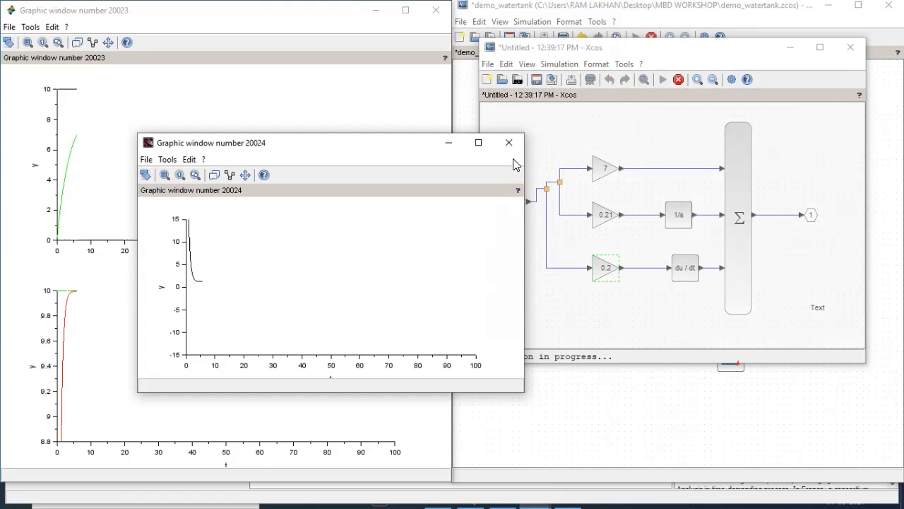
left_click(513, 141)
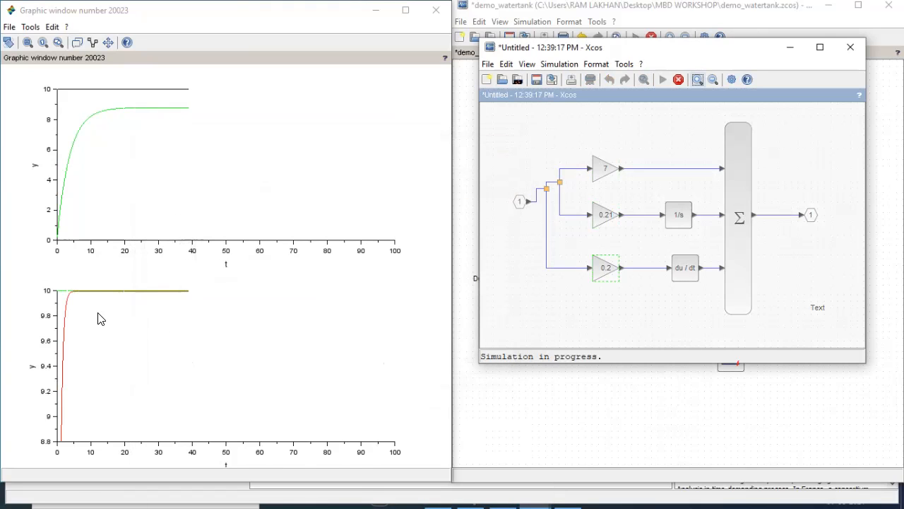
Inspect the lower graph closely just below 10 to judge the steady-state error with gains of 7, 0.21 and 0.2.
scroll(99, 317, "up", 5)
scroll(104, 324, "up", 4)
scroll(106, 319, "up", 4)
scroll(99, 316, "up", 4)
scroll(104, 313, "up", 4)
left_click_drag(95, 317, 101, 377)
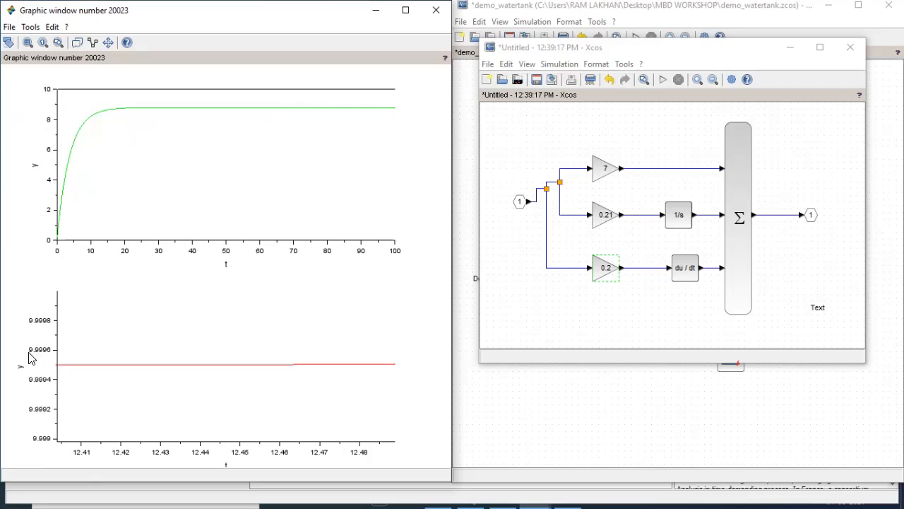
scroll(87, 354, "down", 6)
scroll(110, 333, "up", 3)
left_click_drag(110, 333, 99, 377)
left_click_drag(108, 323, 91, 378)
scroll(81, 334, "up", 4)
scroll(81, 330, "up", 4)
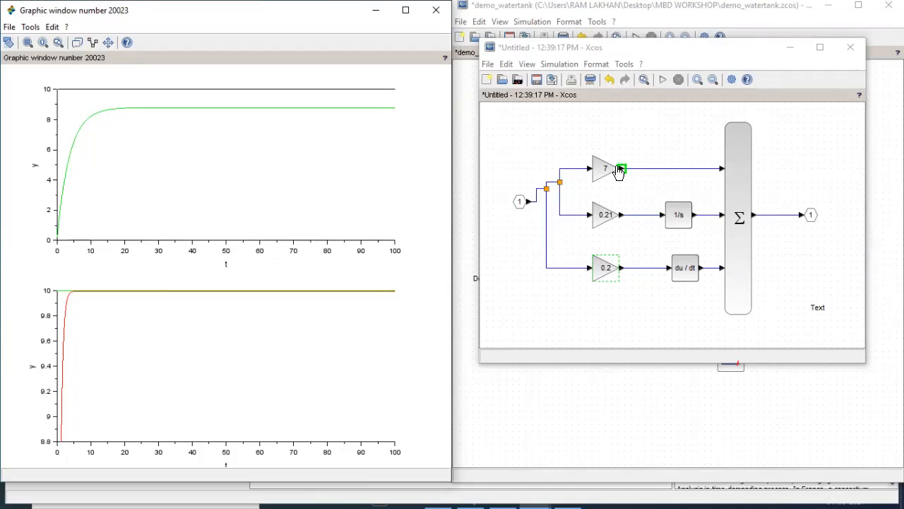
Minimise the Controller subsystem diagram and the simulation graph window, leaving the main demo_watertank diagram open.
left_click(790, 47)
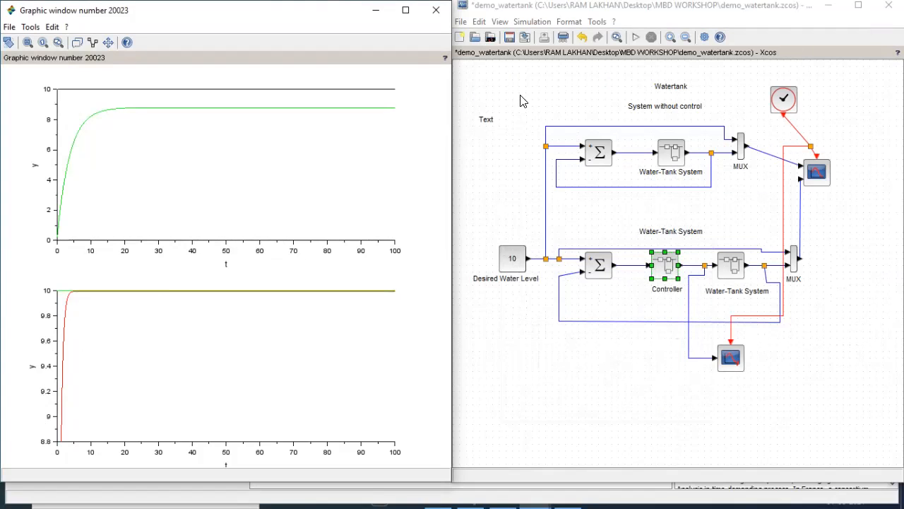
left_click(376, 9)
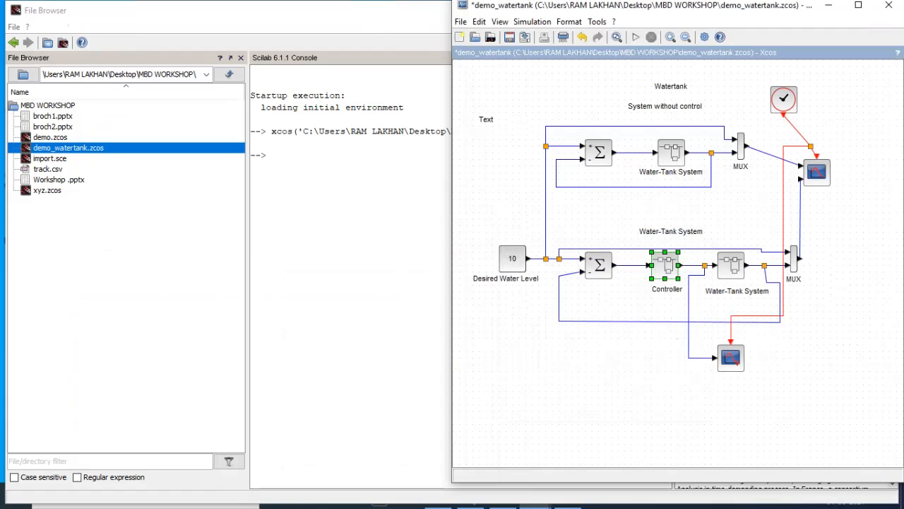